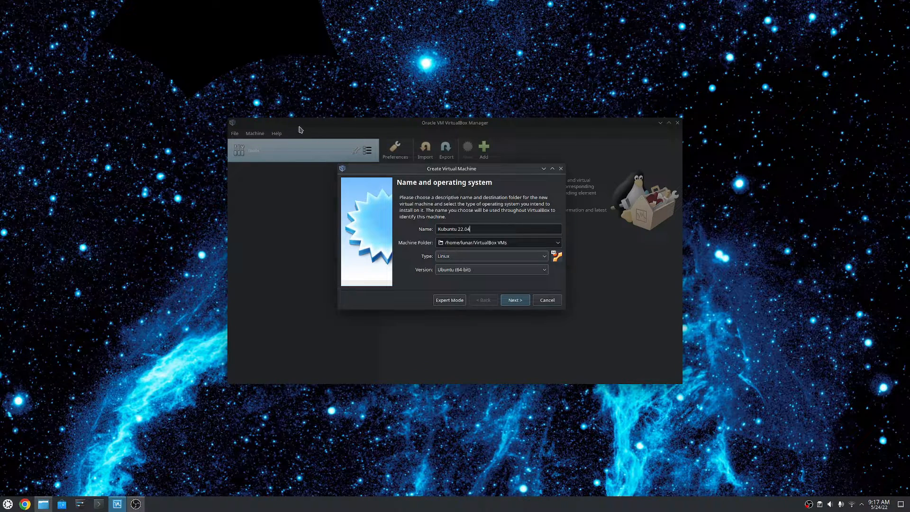
Step: Cancel the open Create Virtual Machine dialog for Kubuntu 22.04 and reposition the manager window
drag(298, 124, 344, 123)
drag(89, 349, 99, 342)
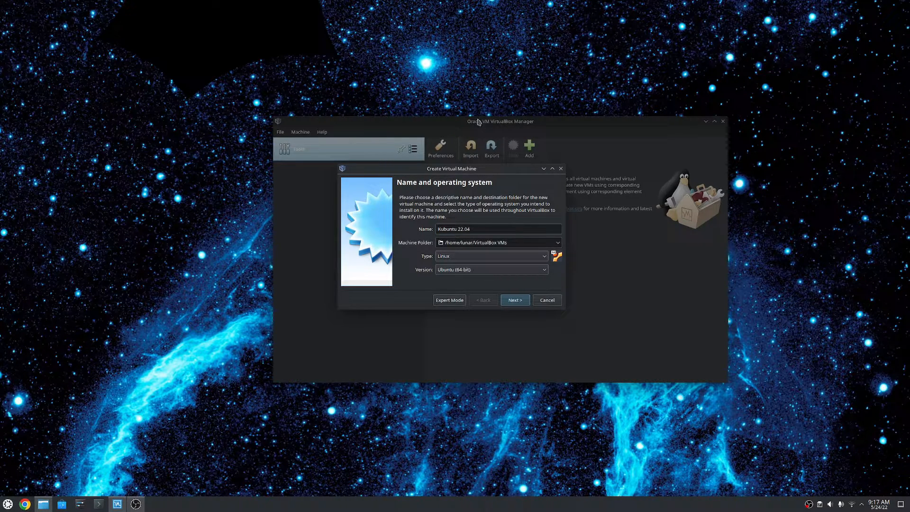
drag(478, 123, 353, 116)
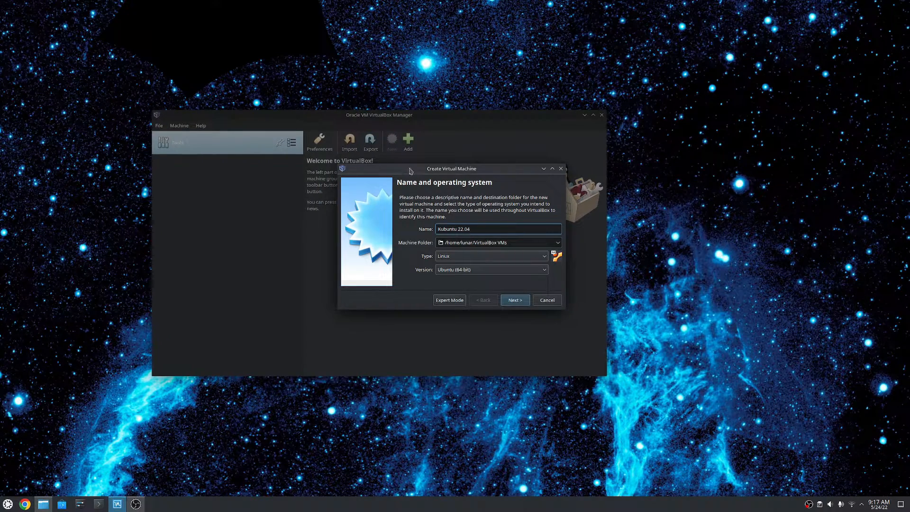
drag(403, 168, 660, 104)
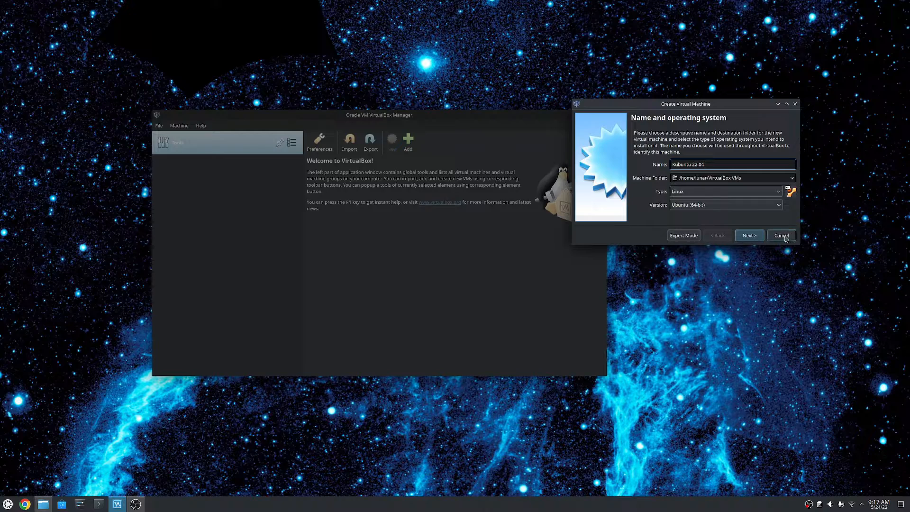
click(781, 236)
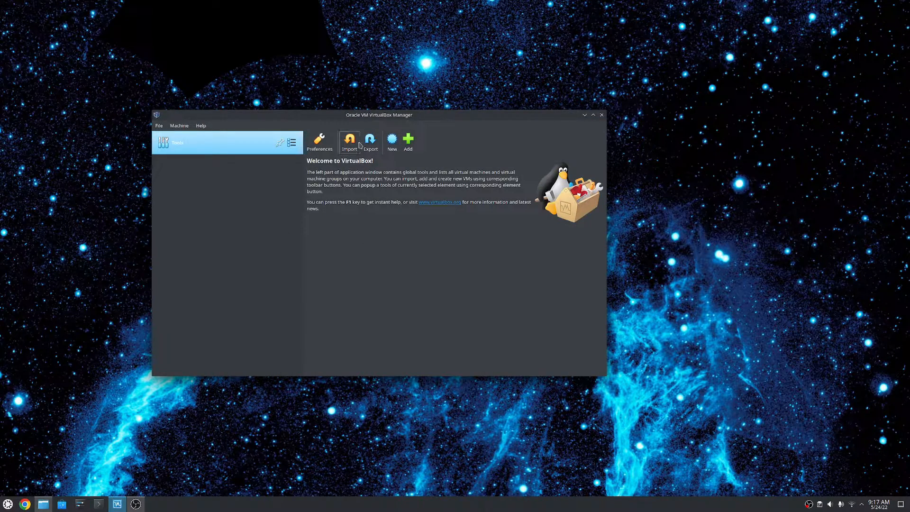
drag(368, 120, 428, 124)
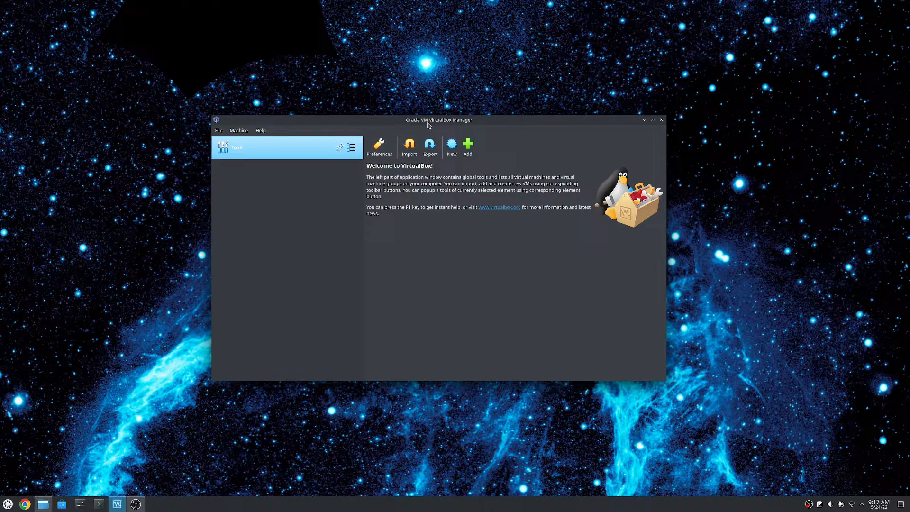
Step: Open a Konsole terminal, run groups to check the account for vboxusers membership, and close the terminal
click(99, 504)
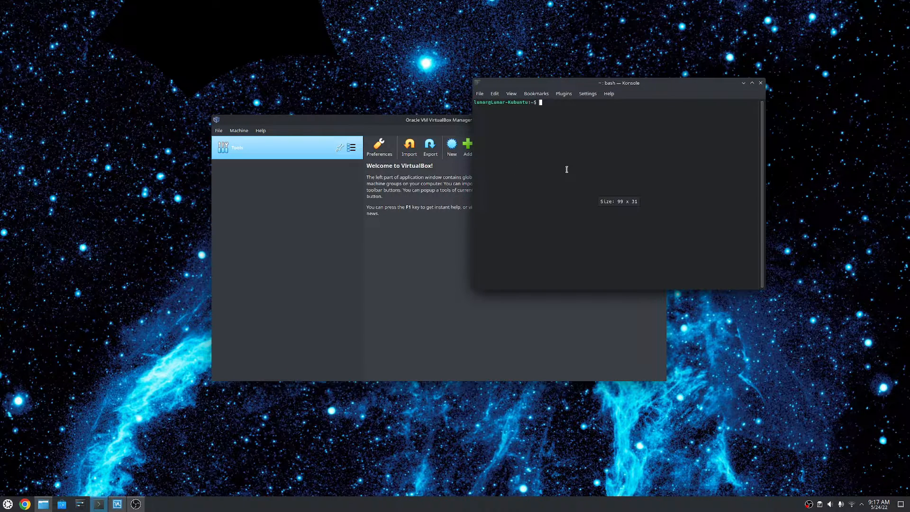
text(groups)
key(Return)
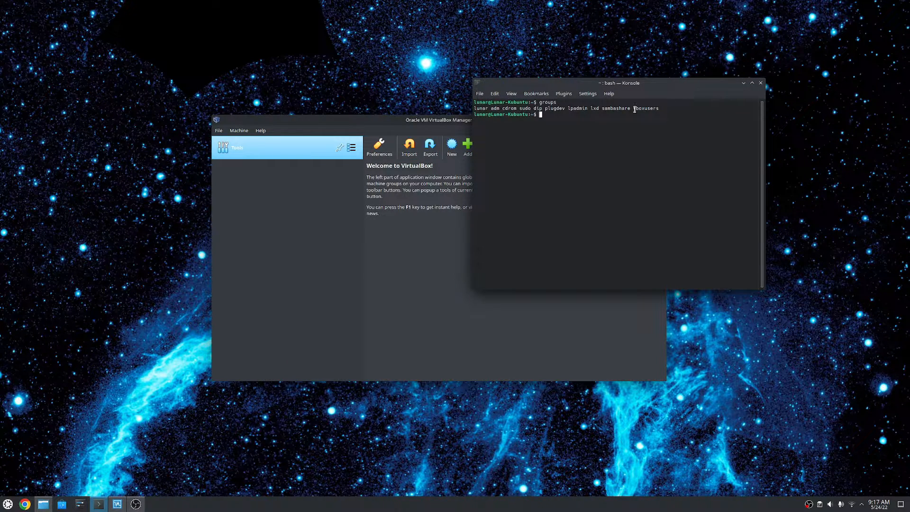
drag(634, 109, 701, 109)
click(651, 138)
drag(397, 121, 372, 119)
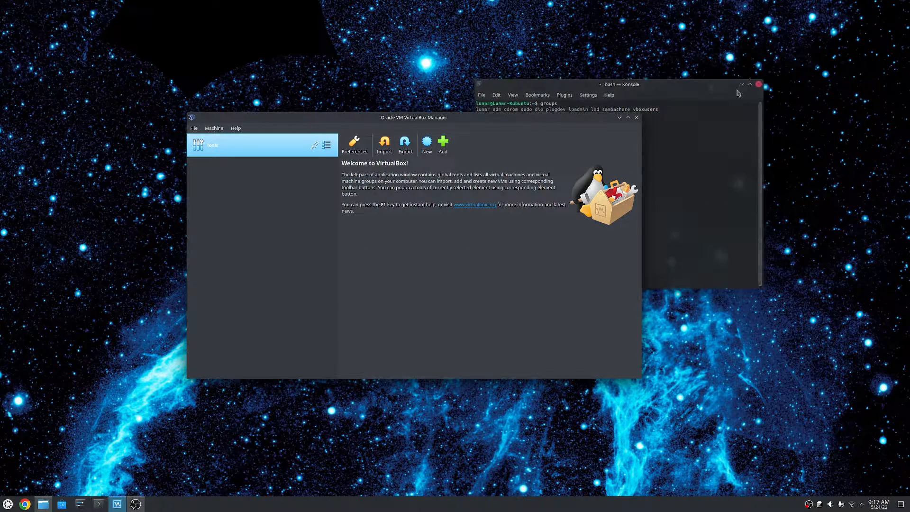
click(760, 83)
Step: Open the VirtualBox preferences at the list of extension packages
click(194, 129)
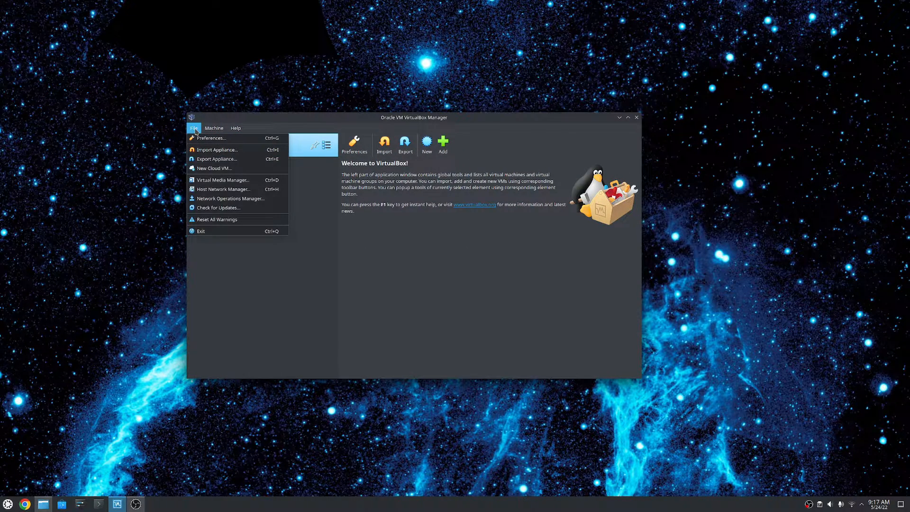
mouse_move(210, 132)
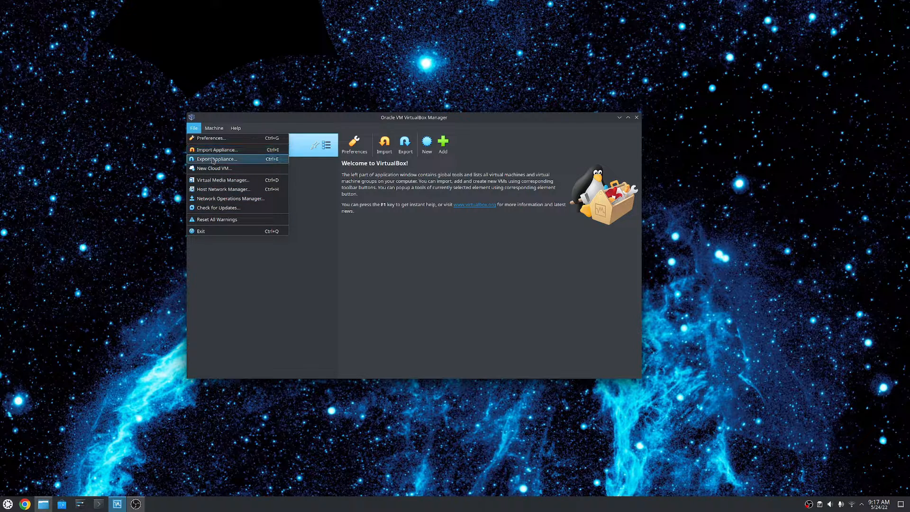
click(210, 138)
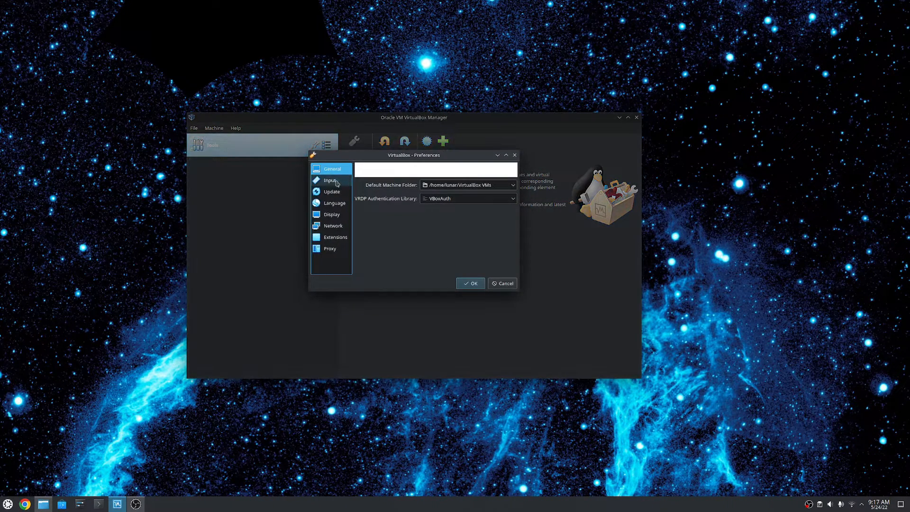
click(334, 237)
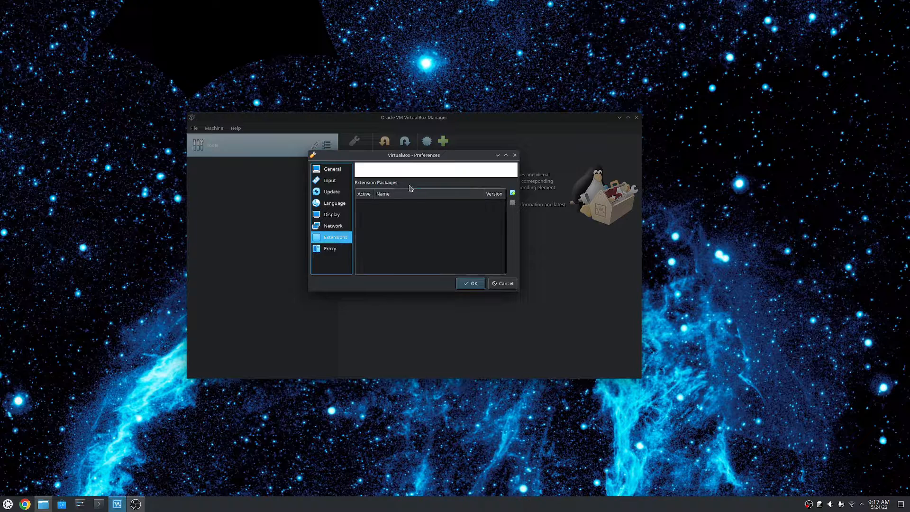
Step: Add the package Oracle_VM_VirtualBox_Extension_Pack-6.1.34.vbox-extpack from the Downloads folder and confirm its installation
click(512, 193)
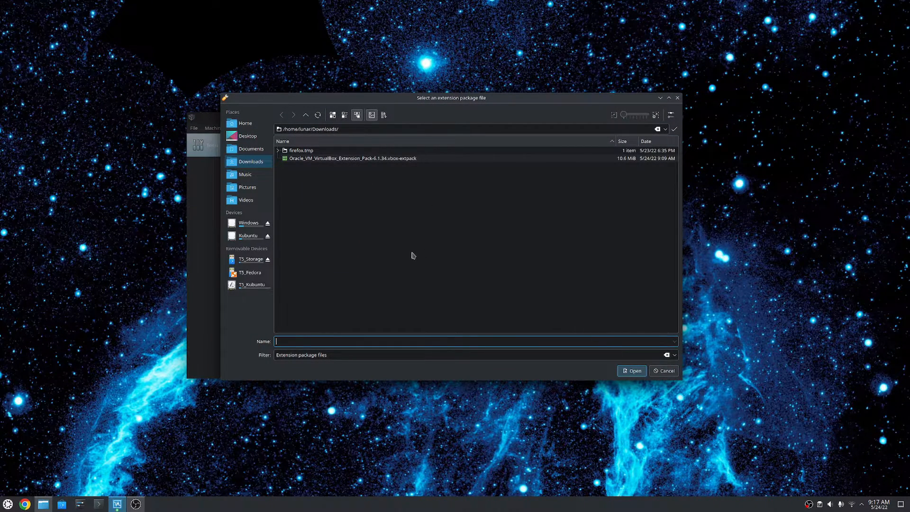
key(Tab)
key(Tab)
key(Tab)
key(Tab)
key(Tab)
key(Tab)
key(Tab)
key(Tab)
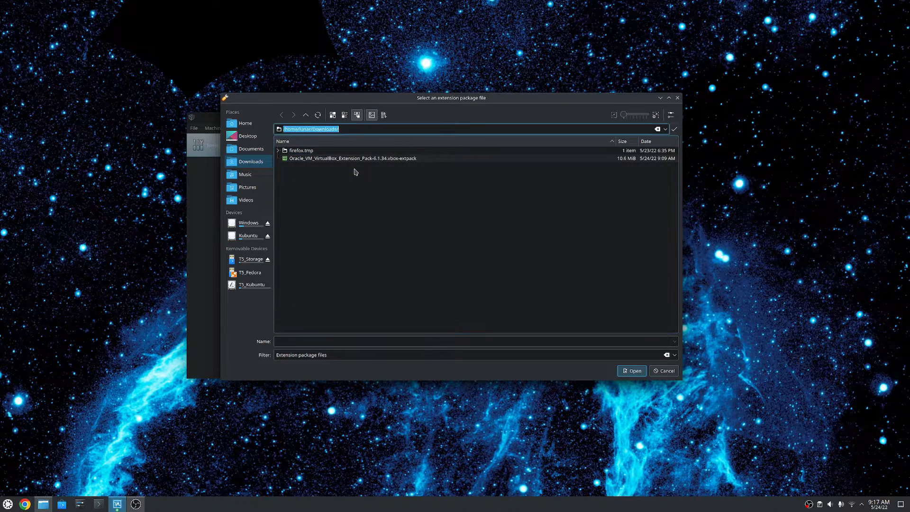
key(Down)
key(Down)
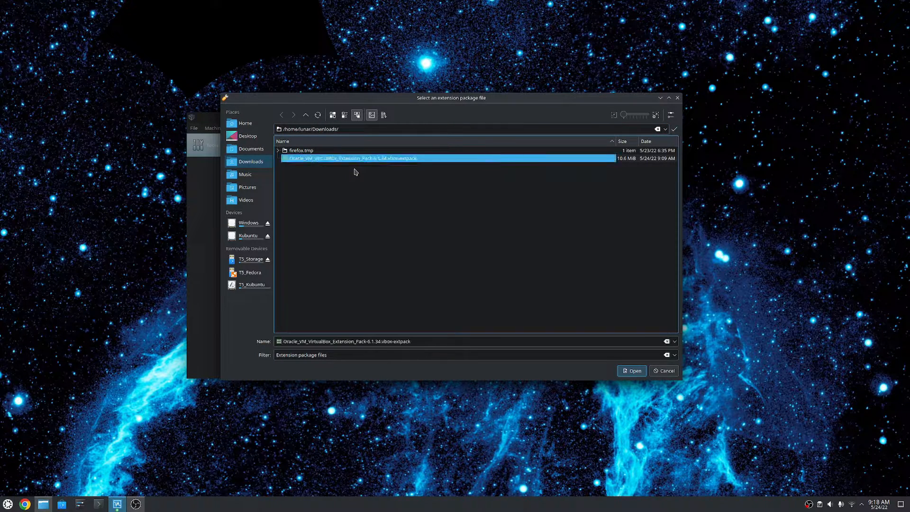
key(Return)
click(397, 264)
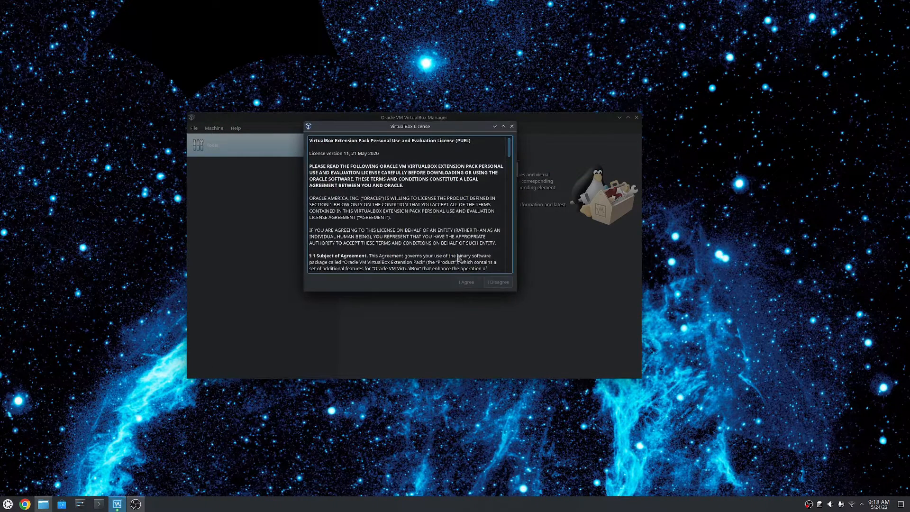
Step: Accept the extension pack licence and authorise the installation with the account password, closing the preferences
drag(508, 146, 501, 319)
click(468, 283)
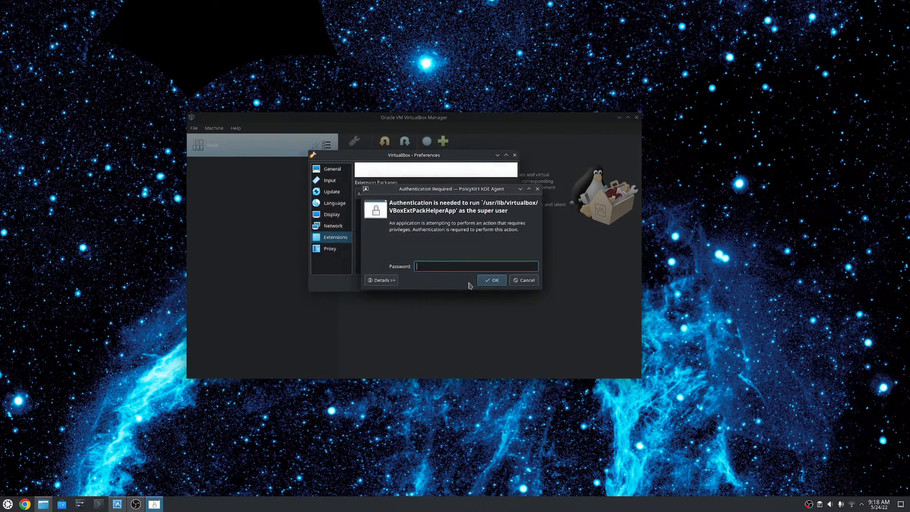
text(•••)
key(Return)
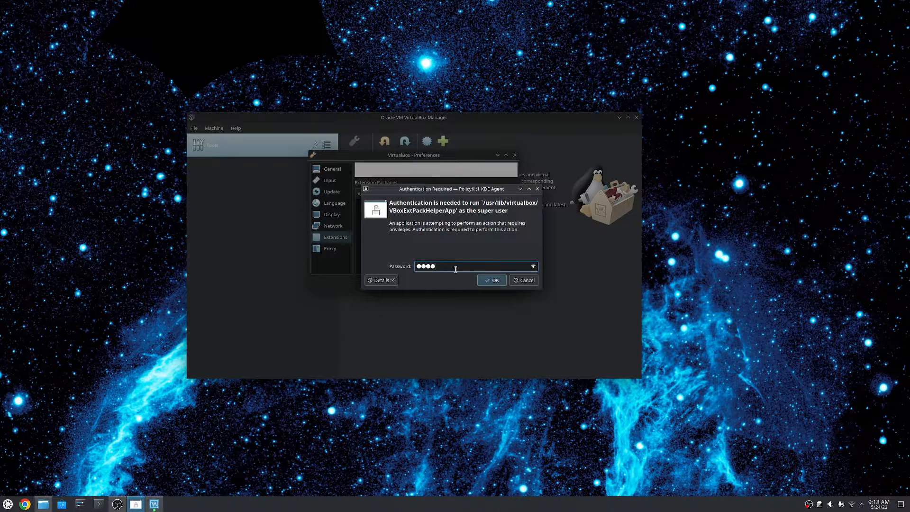
text(**********)
key(Return)
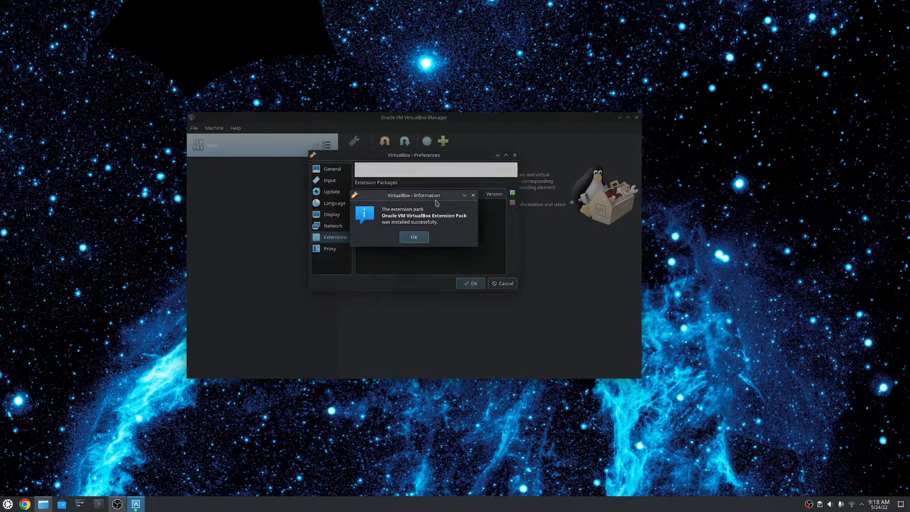
click(417, 236)
click(469, 282)
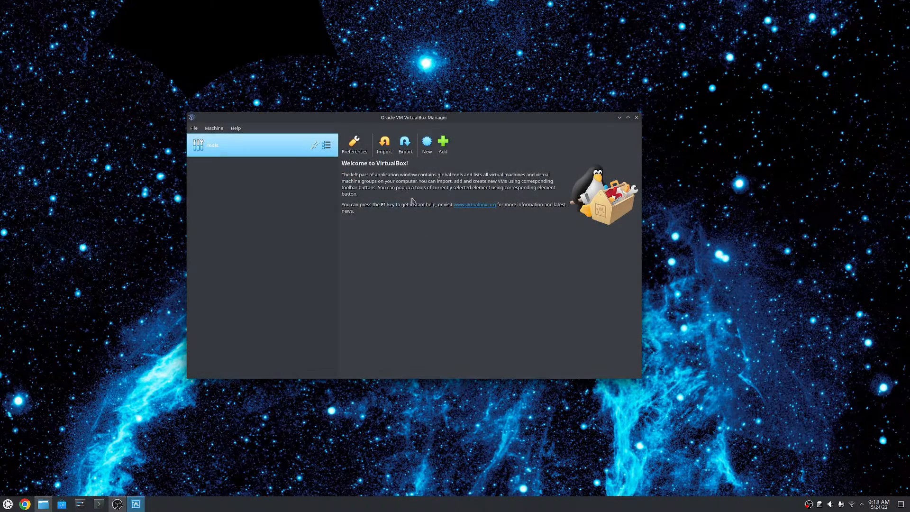
Step: Start creating a new virtual machine
drag(406, 118, 446, 118)
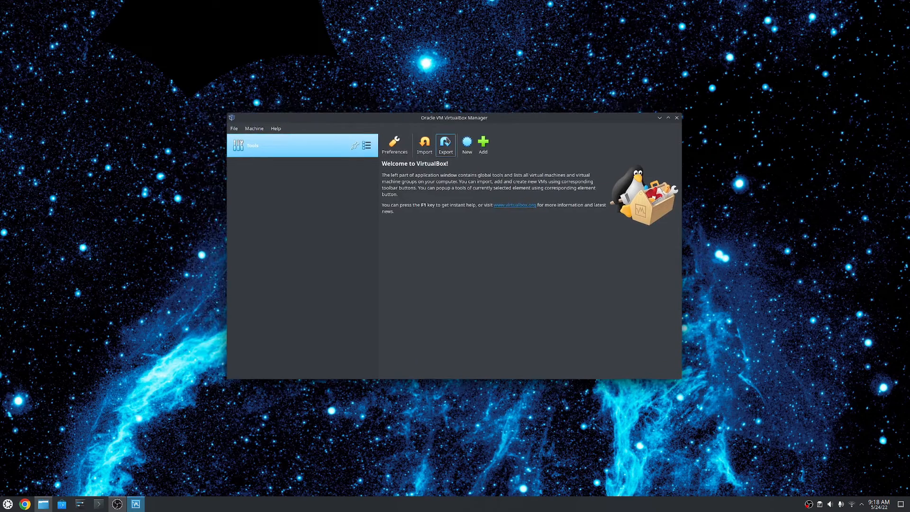
click(467, 142)
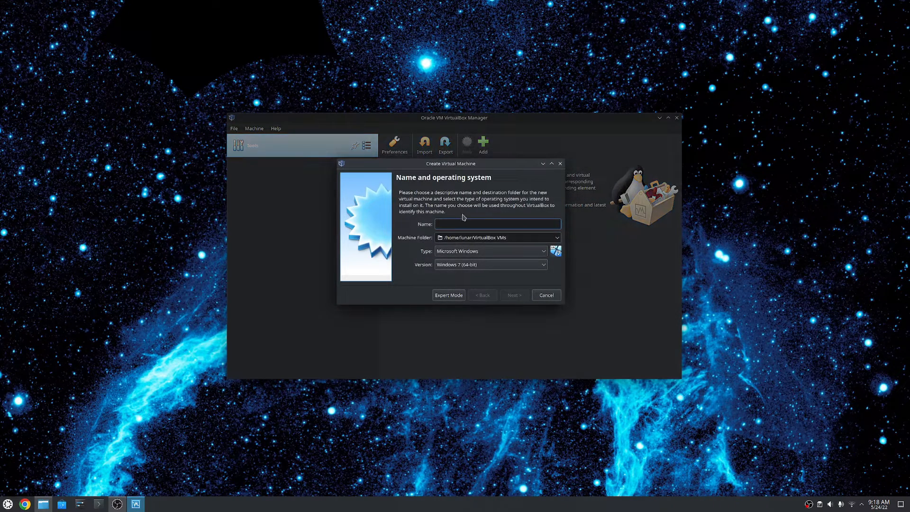
text(Kubuntu)
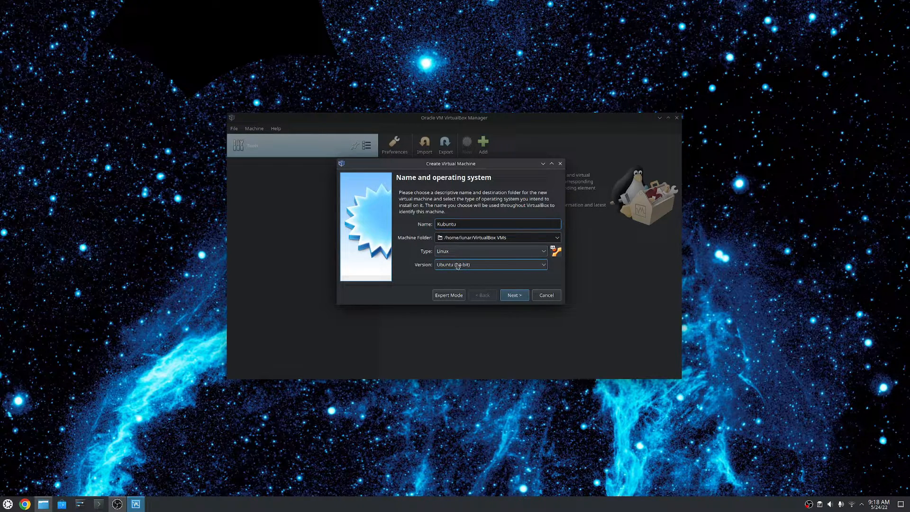
click(514, 295)
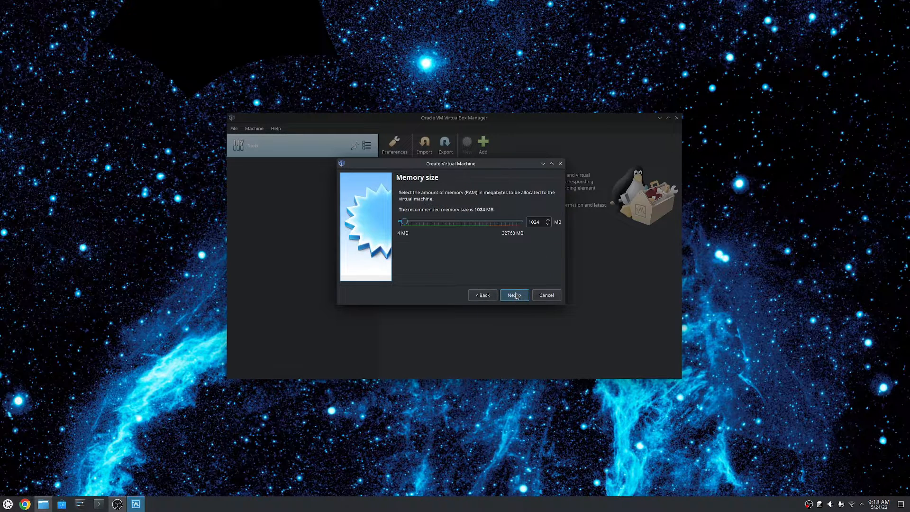
double_click(542, 221)
click(482, 295)
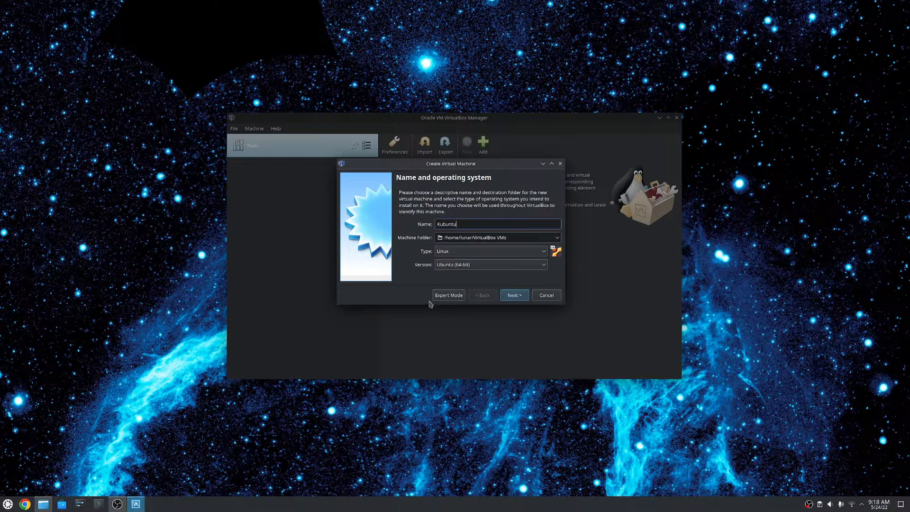
Step: Switch the virtual machine dialog to expert mode, name the machine Kubuntu and set its memory to 8192 MB
click(440, 296)
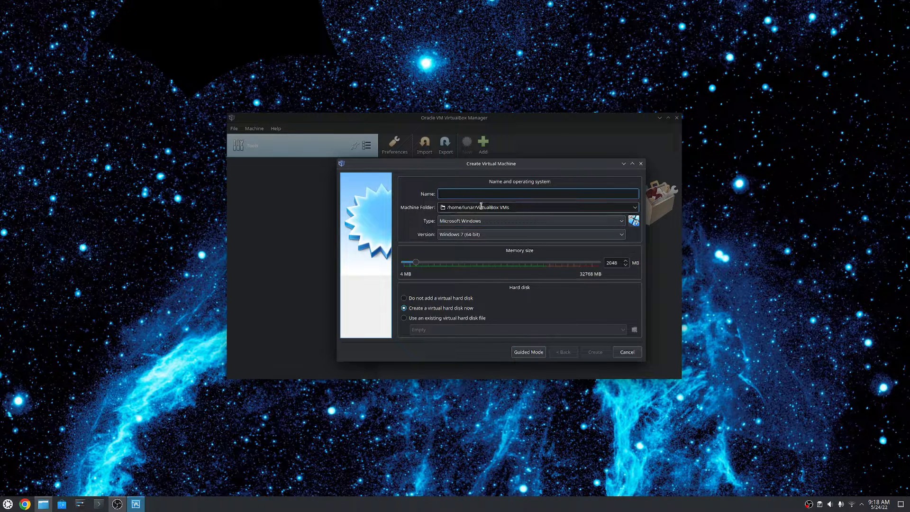
text(Kubuntu)
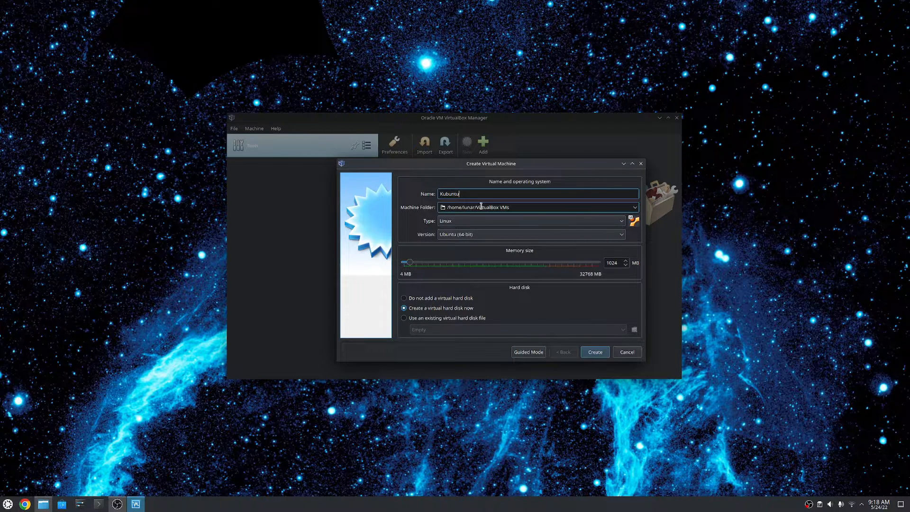
double_click(612, 263)
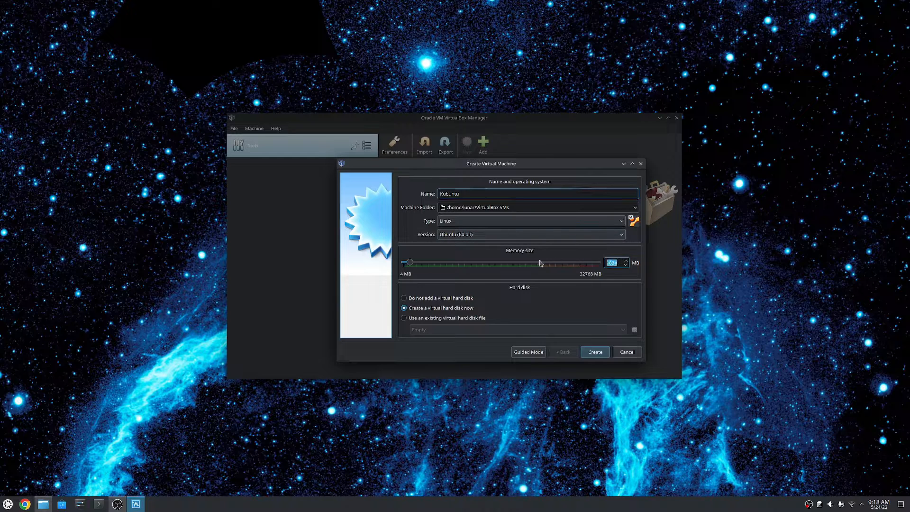
text(8192)
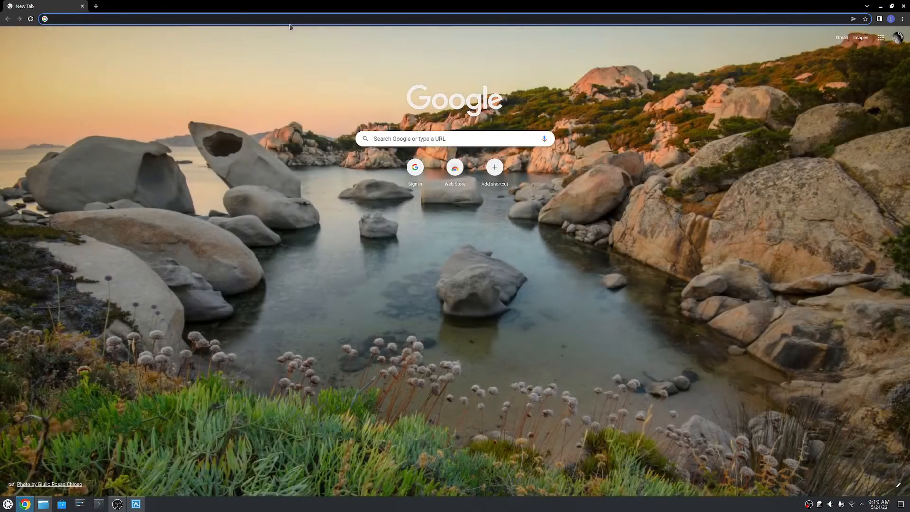
Step: Open ubuntu.com in Chrome, accept its trackers and start the Ubuntu Desktop 22.04 LTS download
text(ubuntu.com)
key(Return)
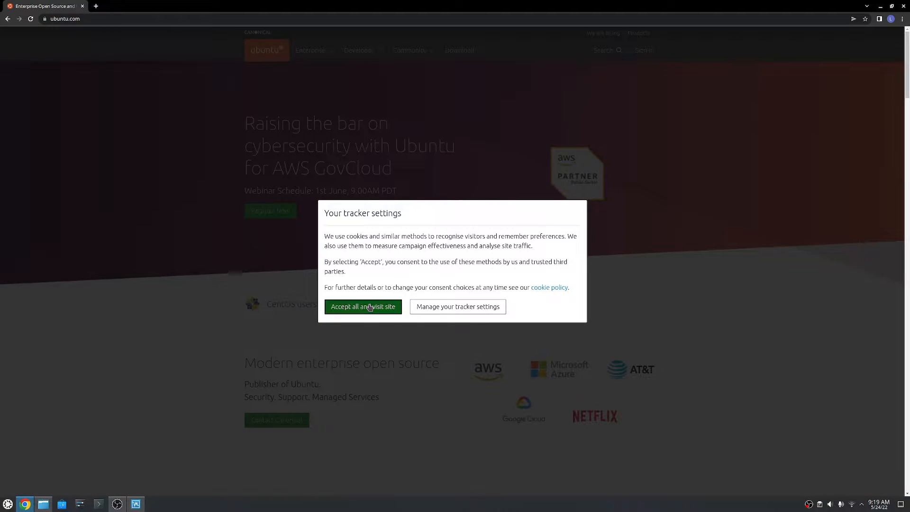
click(369, 307)
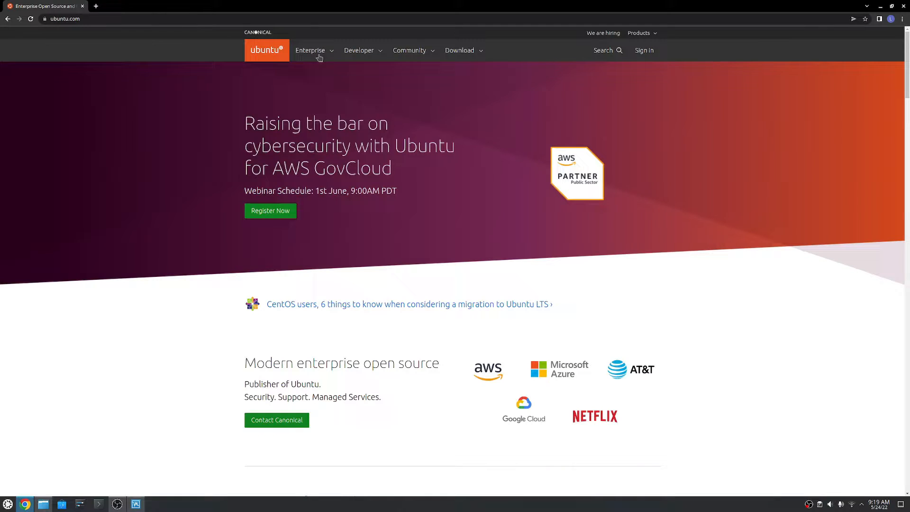
click(459, 51)
click(268, 143)
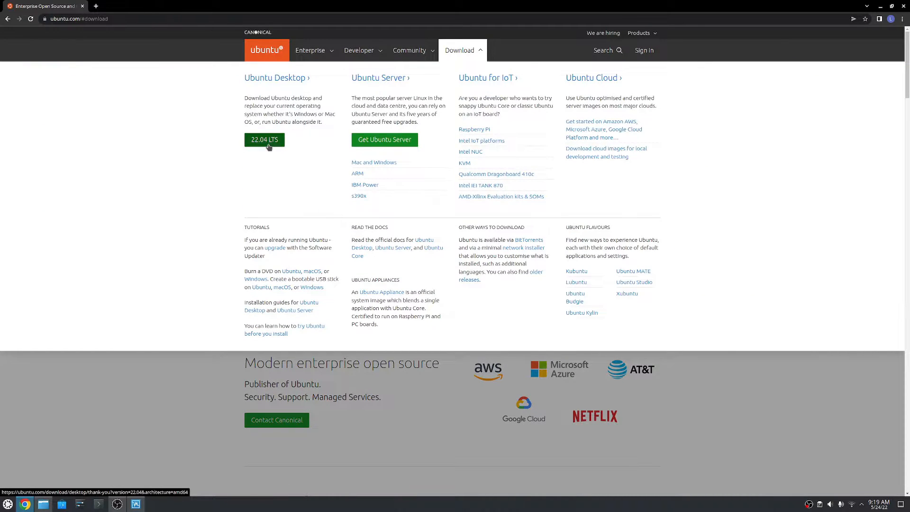
scroll(346, 196, down, 3)
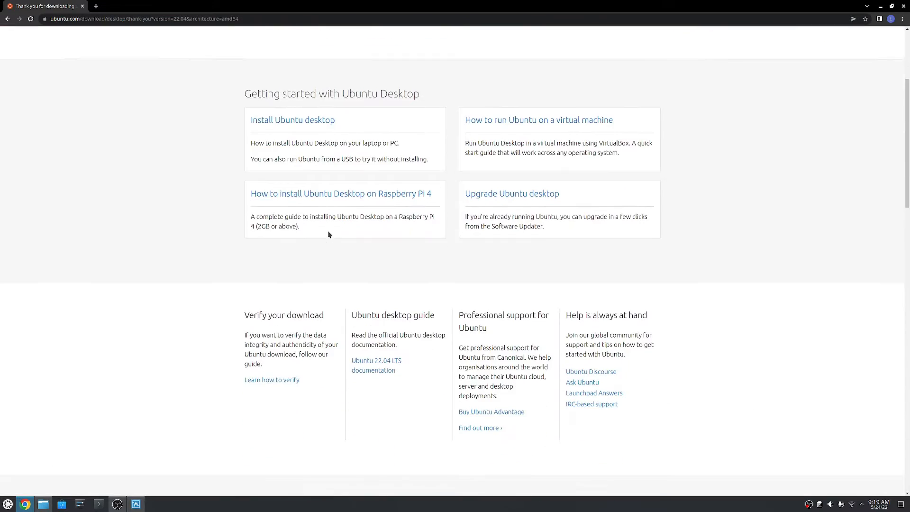
scroll(328, 234, up, 4)
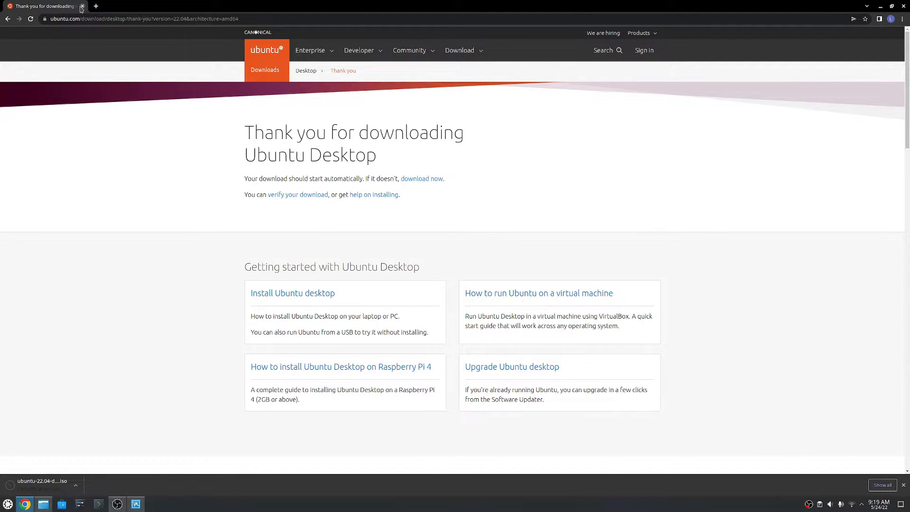
Step: Cancel the running Ubuntu ISO download and close the browser tab
click(76, 484)
click(88, 470)
click(83, 6)
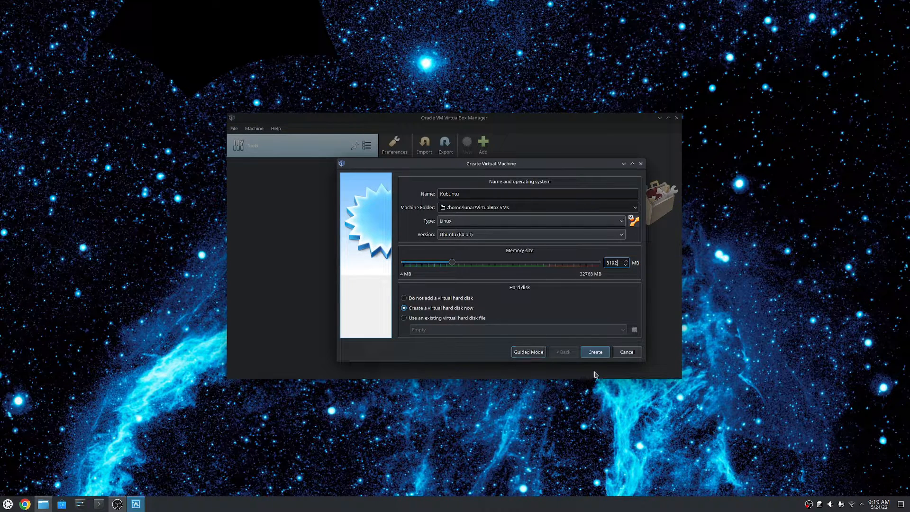
Step: Try creating the machine, open the home folder to check the conflicting Kubuntu folder, then dismiss the error and create it again
click(594, 354)
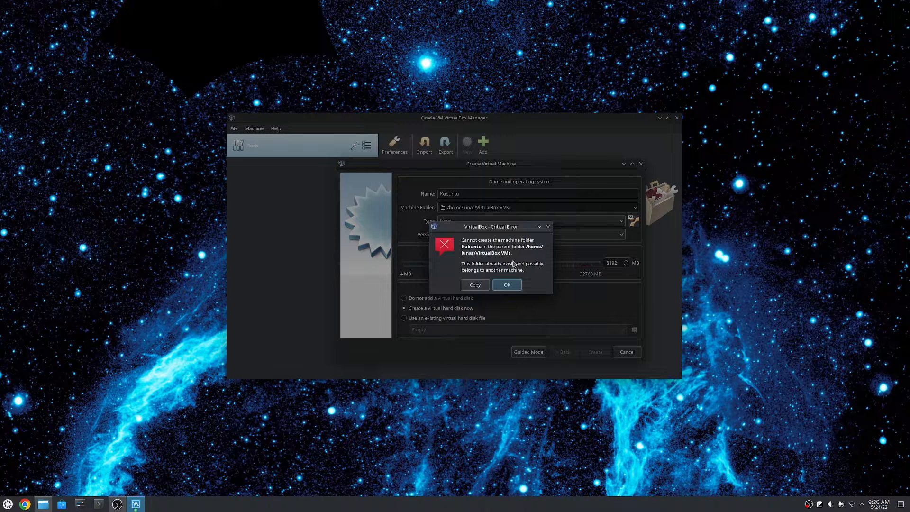
right_click(41, 504)
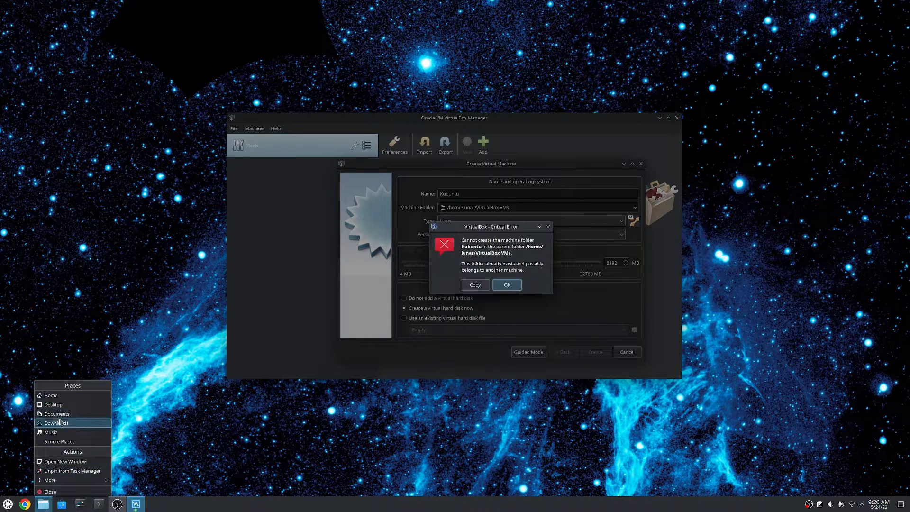
click(62, 397)
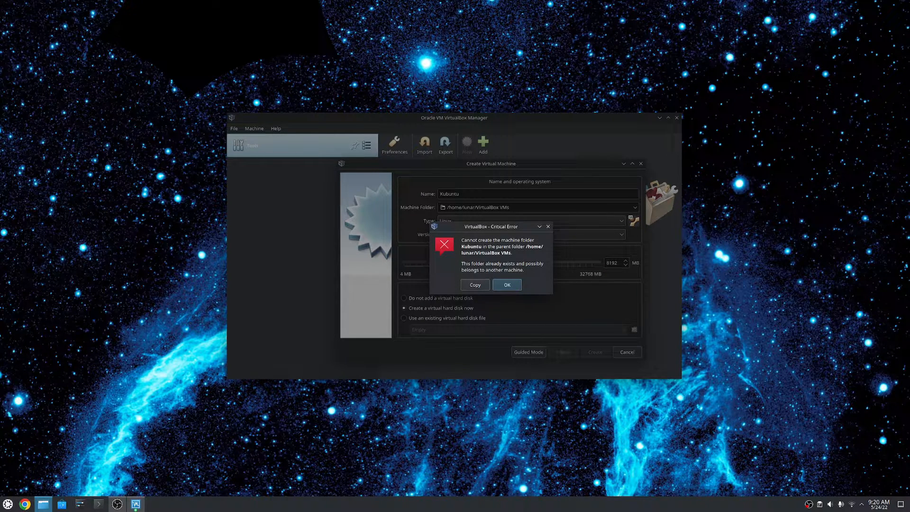
click(503, 287)
click(595, 351)
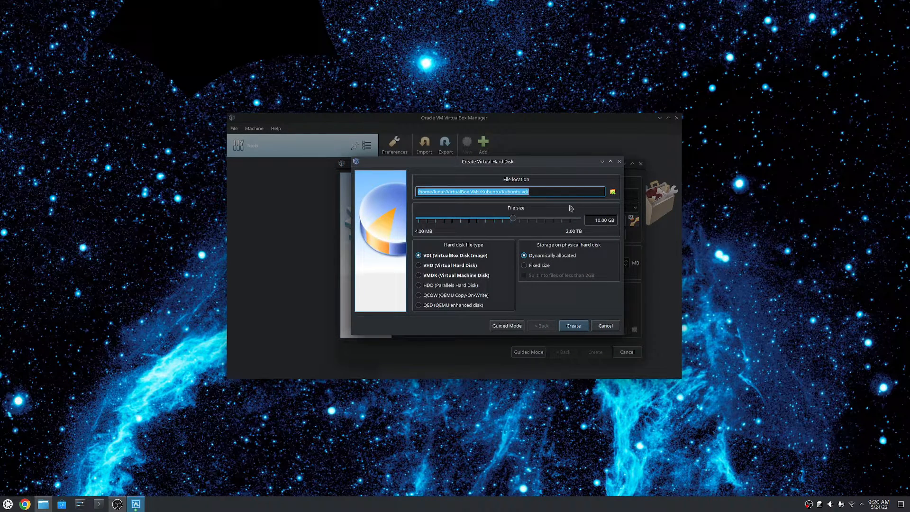
Step: Set the virtual hard disk's file size to 30 GB and create the disk
click(597, 221)
key(BackSpace)
text(3)
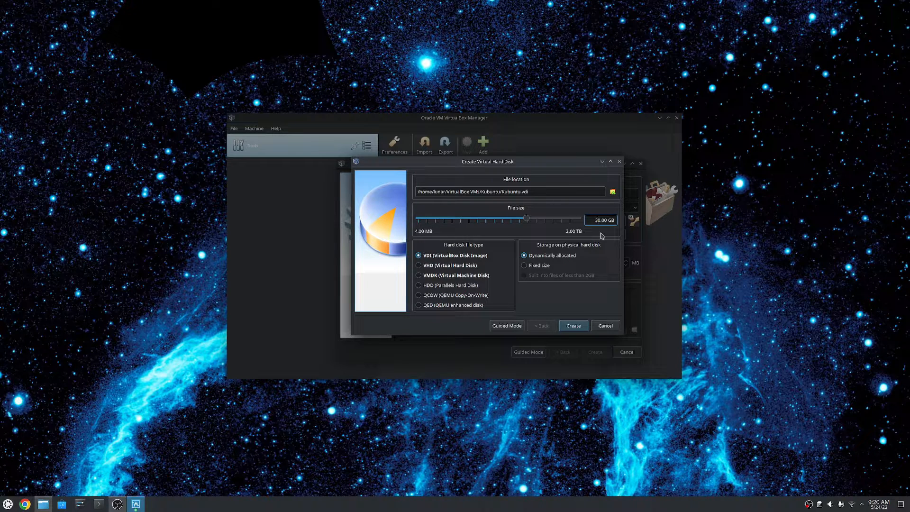
click(573, 326)
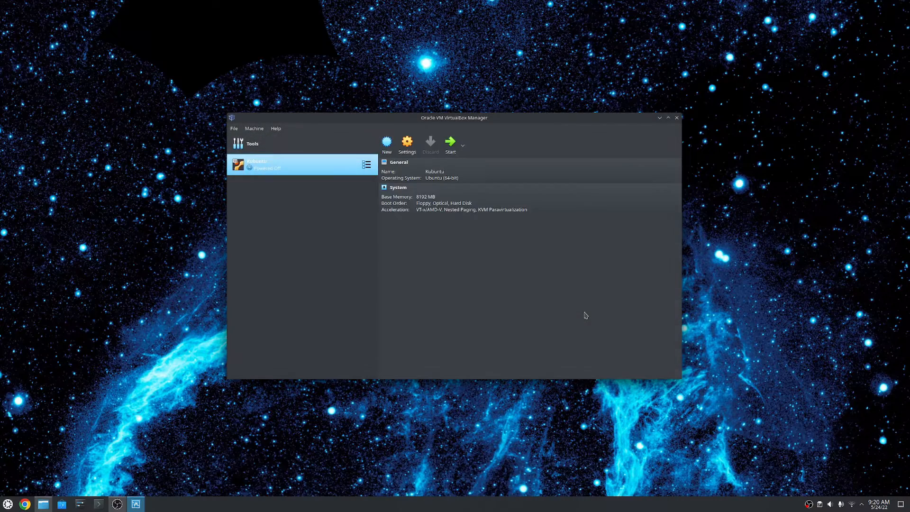
Step: In the Kubuntu machine's system settings, disable floppy boot, order the boot devices Optical, Hard Disk, Floppy, Network, and enable EFI
click(406, 142)
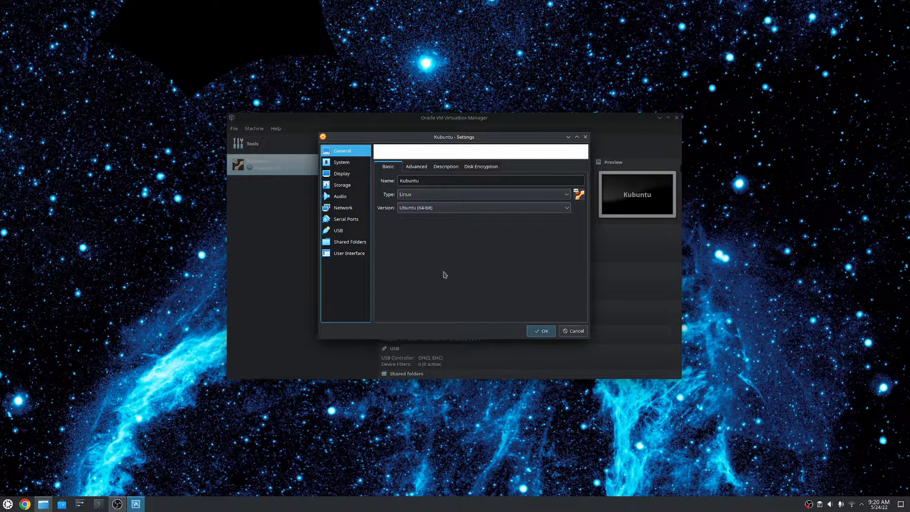
click(342, 162)
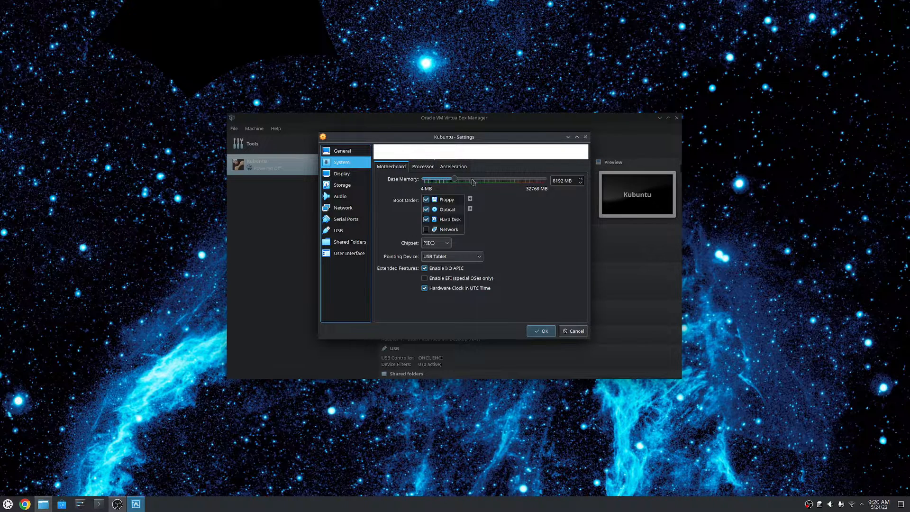
click(426, 200)
click(446, 210)
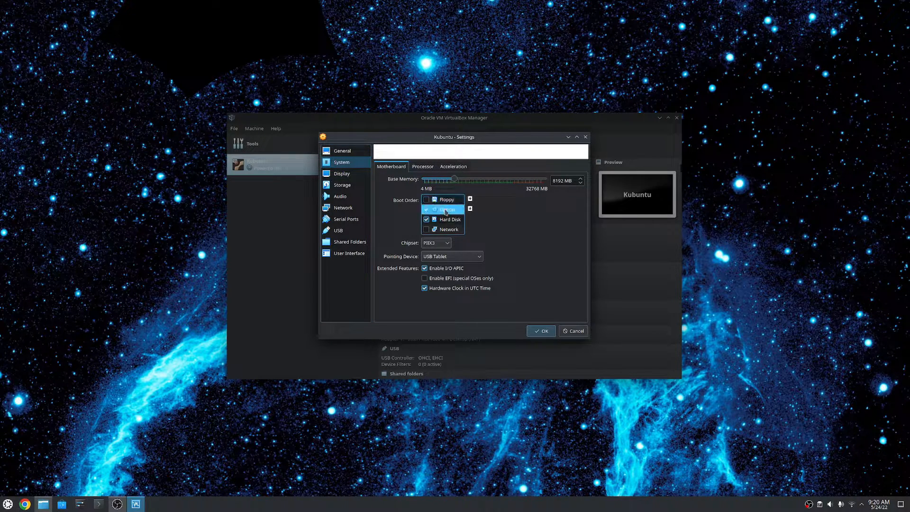
click(470, 199)
click(448, 219)
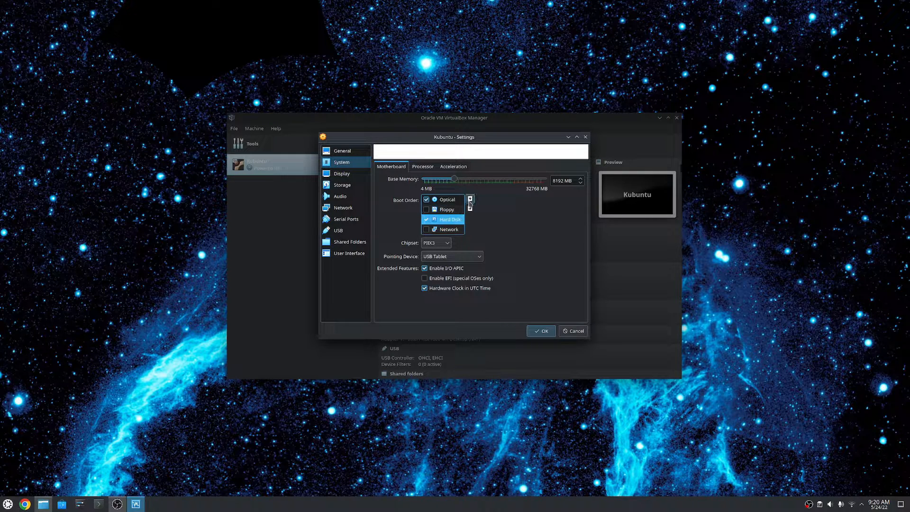
click(469, 199)
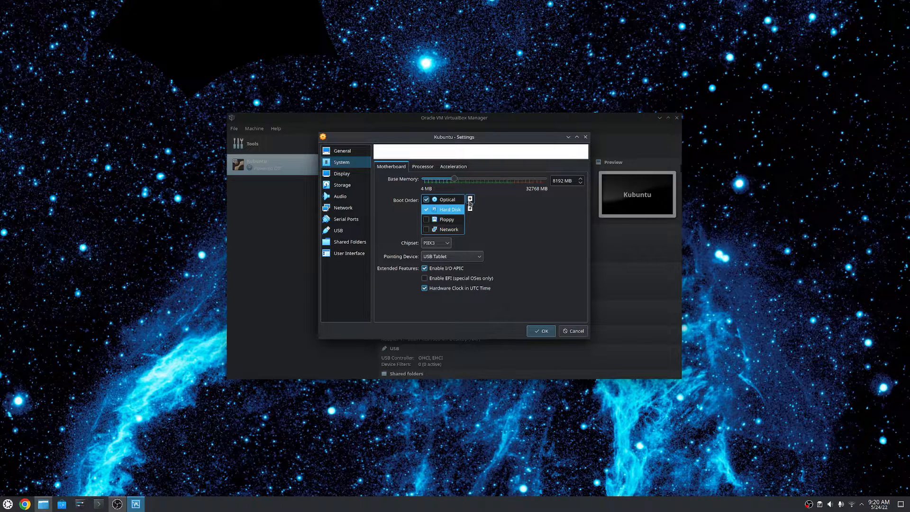
click(424, 278)
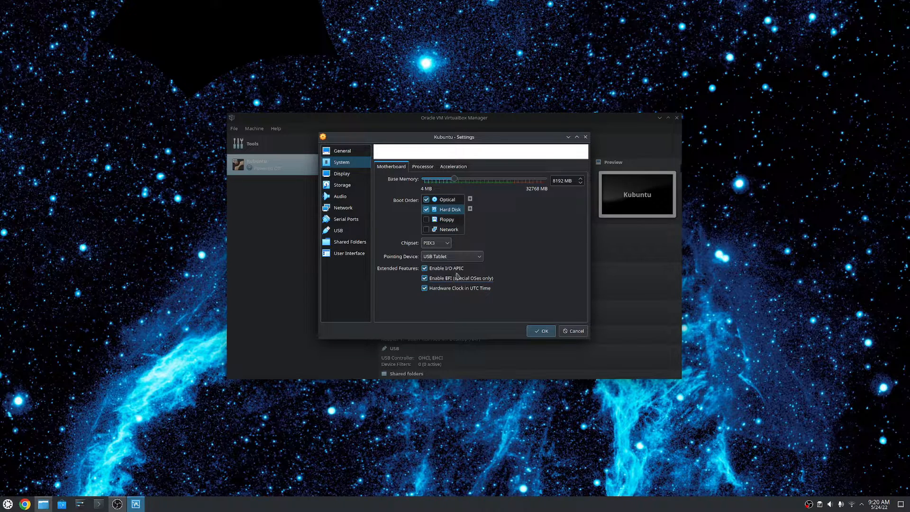
Step: Assign 8 processors and 128 MB of video memory to the Kubuntu machine
click(428, 167)
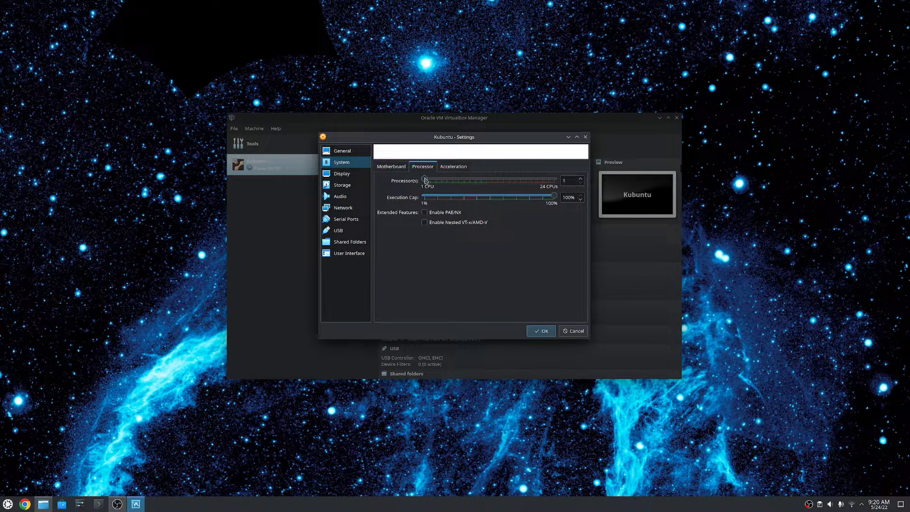
drag(428, 180, 466, 179)
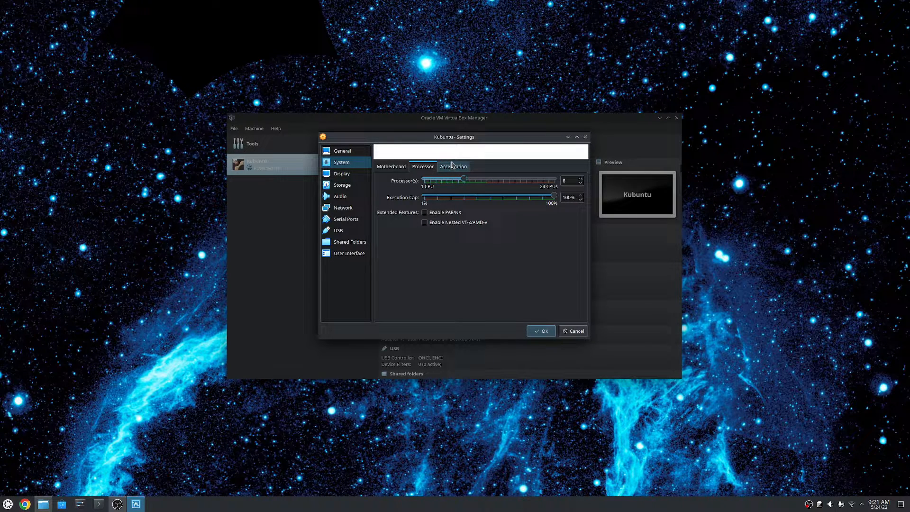
click(341, 174)
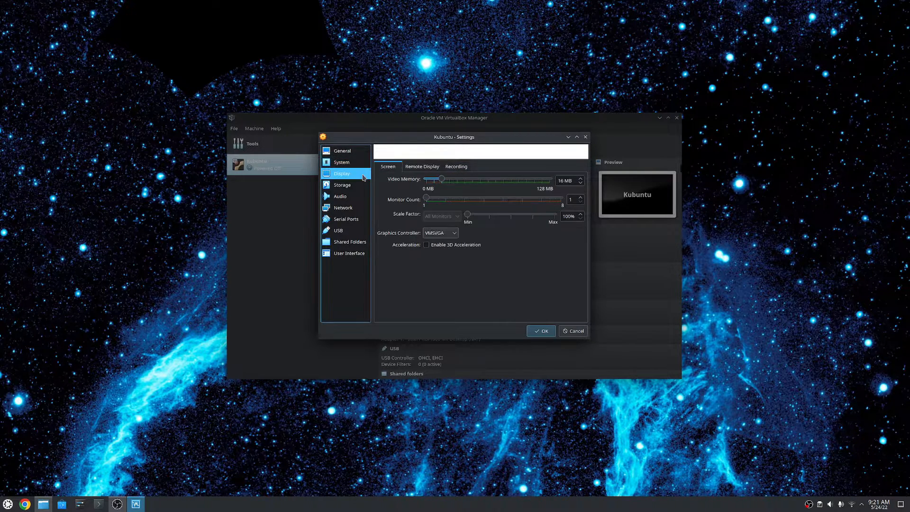
drag(447, 179, 554, 180)
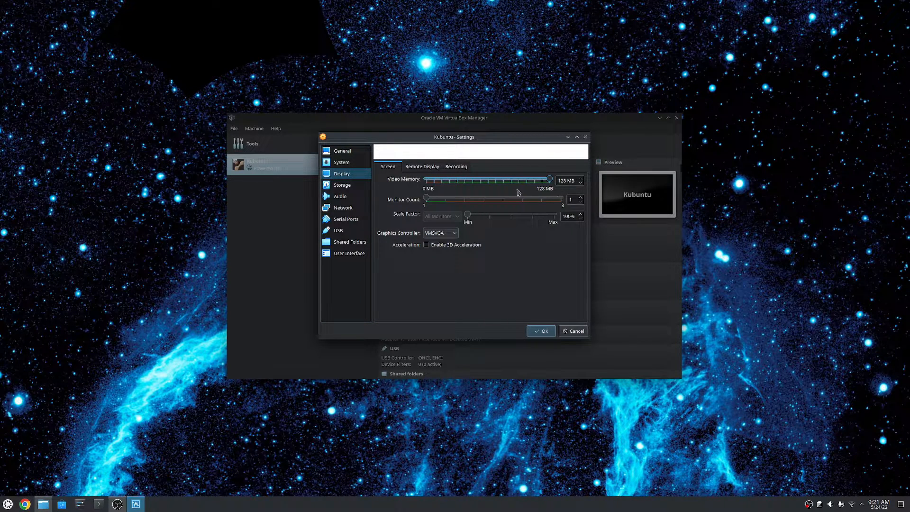
Step: Remove the IDE controller from the machine's storage and mark Kubuntu.vdi as a solid-state drive
click(342, 185)
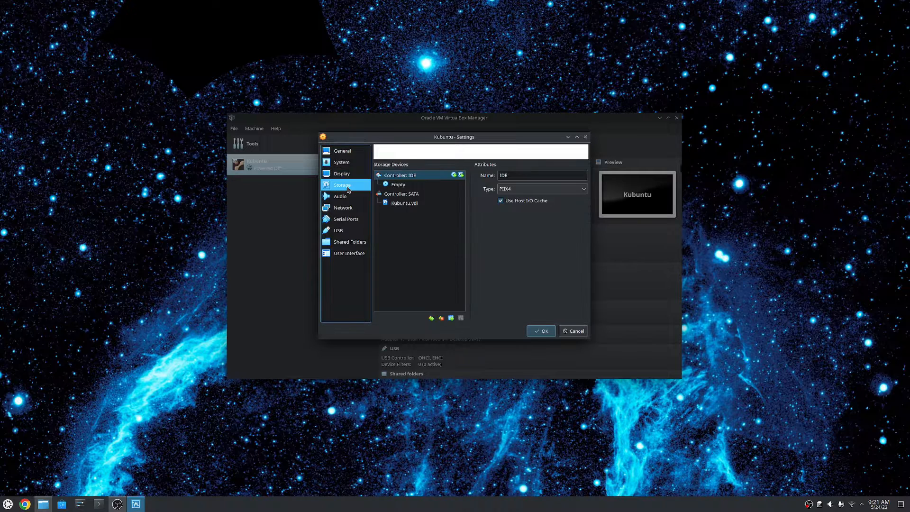
click(403, 179)
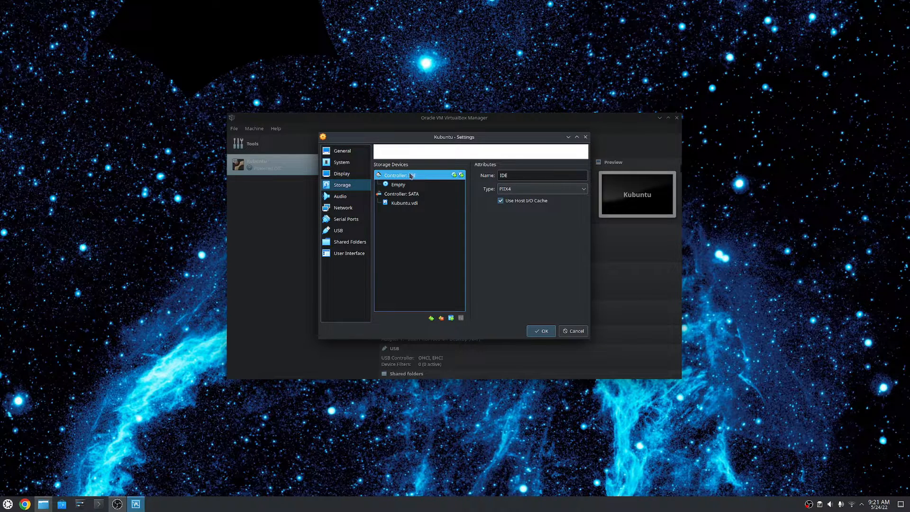
right_click(411, 176)
click(428, 196)
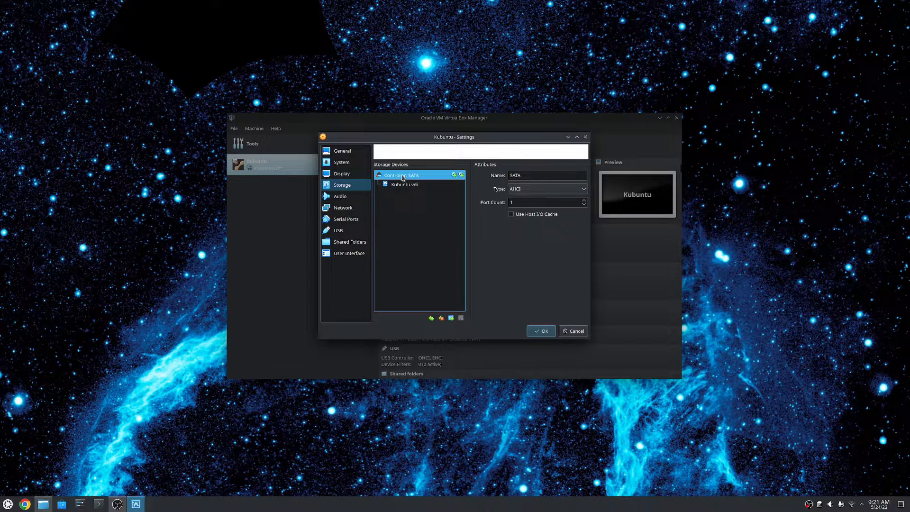
click(409, 185)
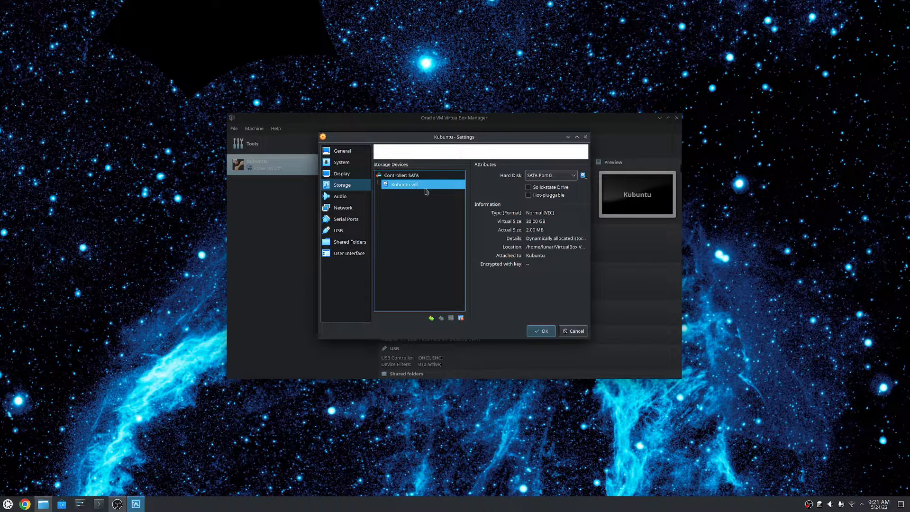
click(529, 188)
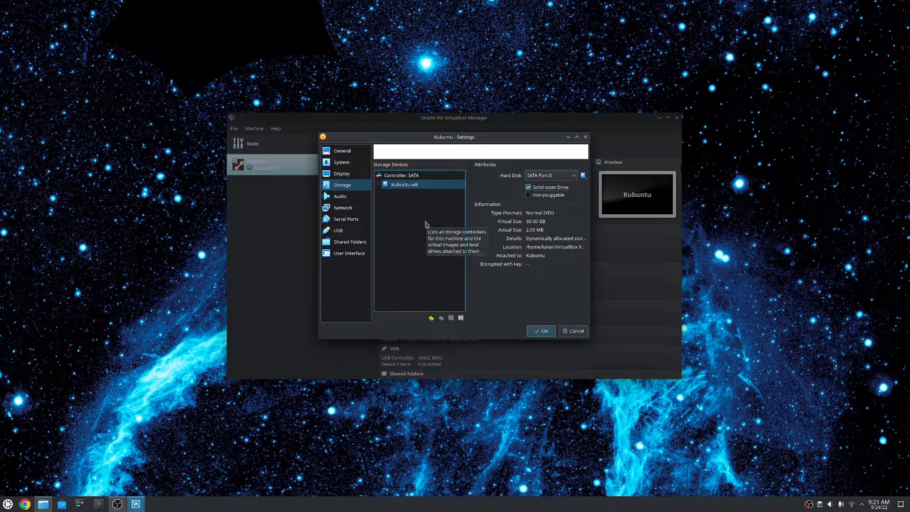
Step: Start adding an optical drive to the SATA controller and add kubuntu-22.04-desktop-amd64.iso from the T5_Storage ISO folder to the disk selector
click(409, 175)
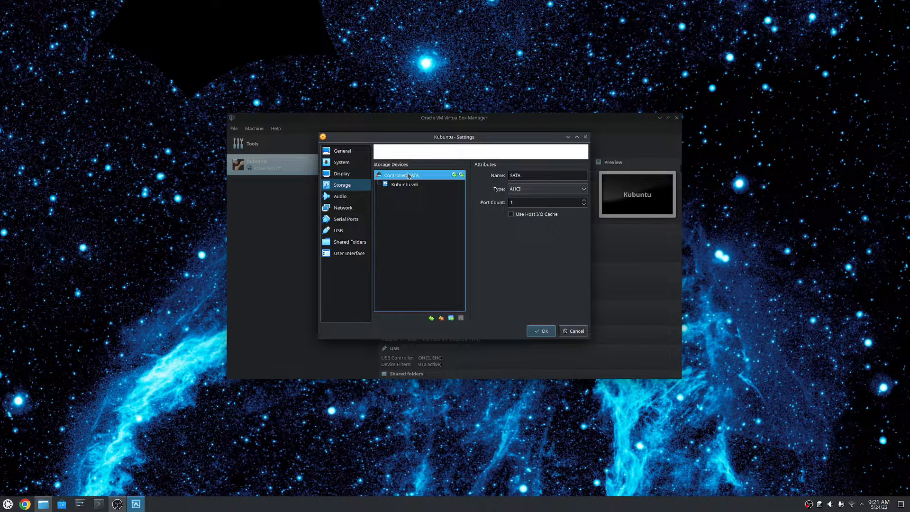
click(454, 176)
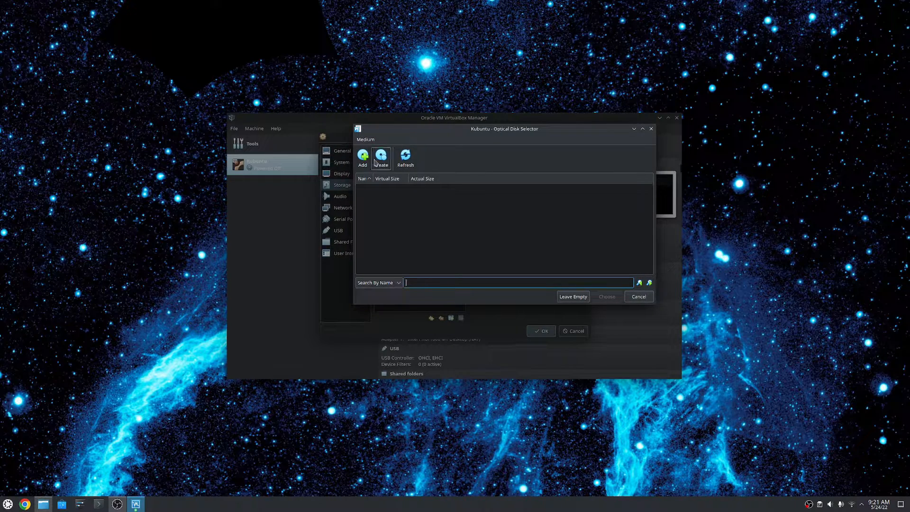
click(361, 156)
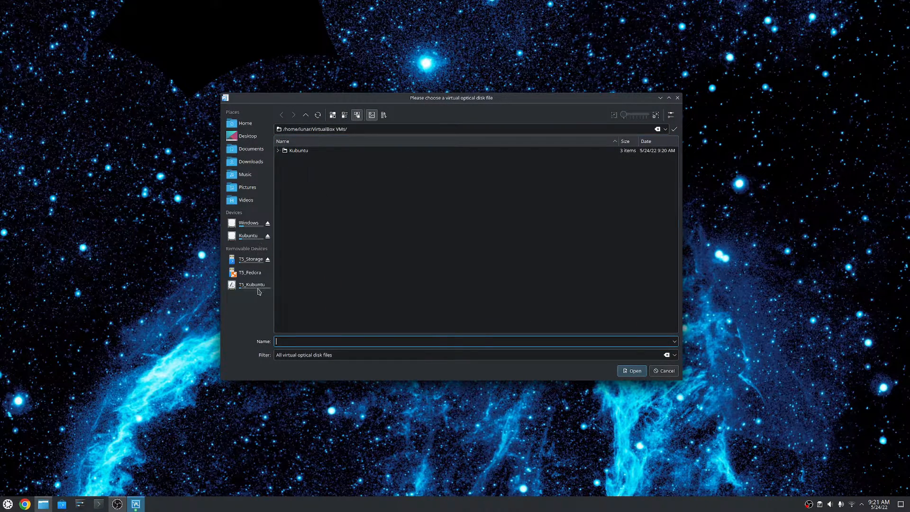
click(251, 285)
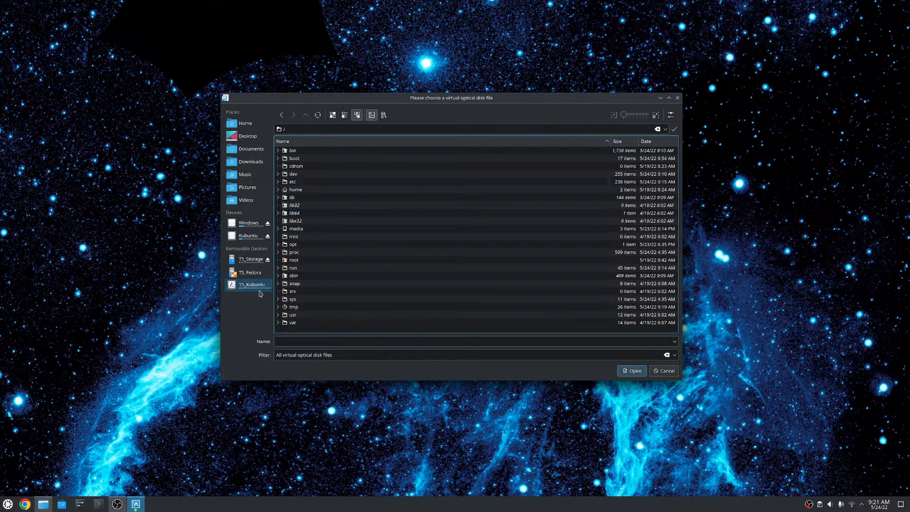
click(249, 260)
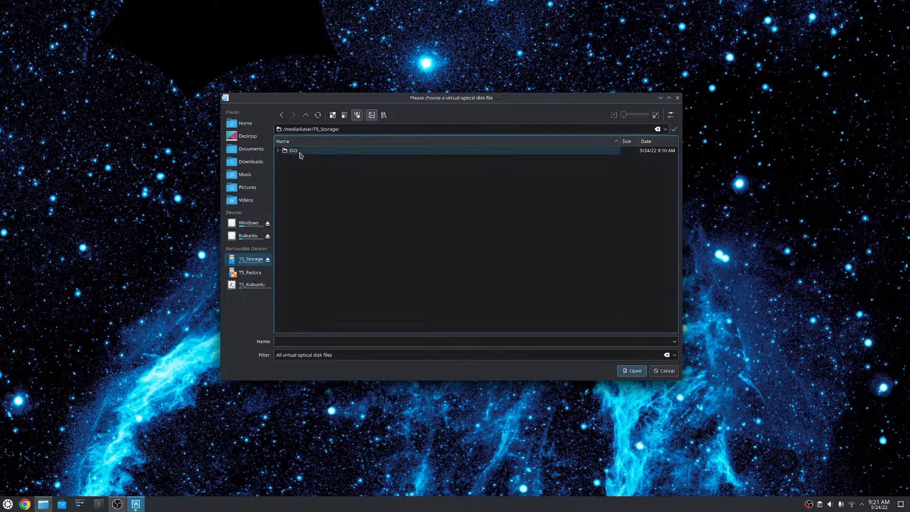
click(279, 151)
click(295, 158)
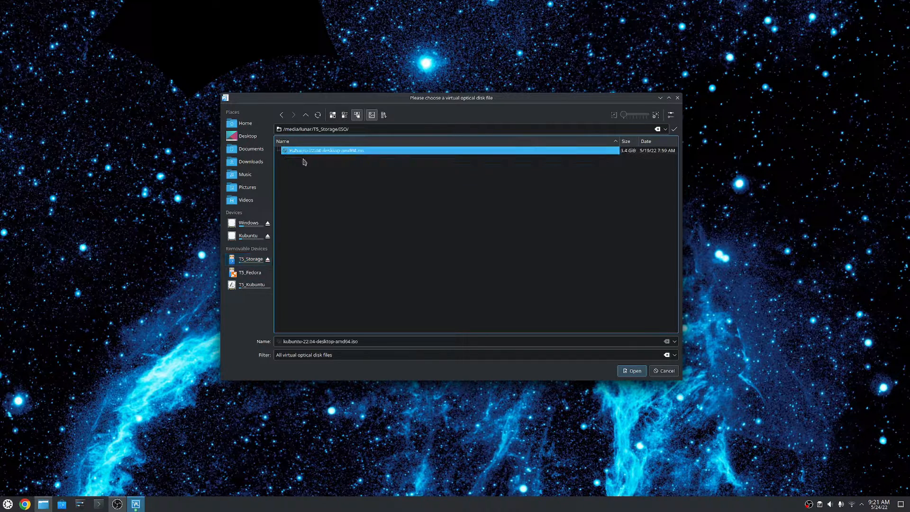
click(644, 370)
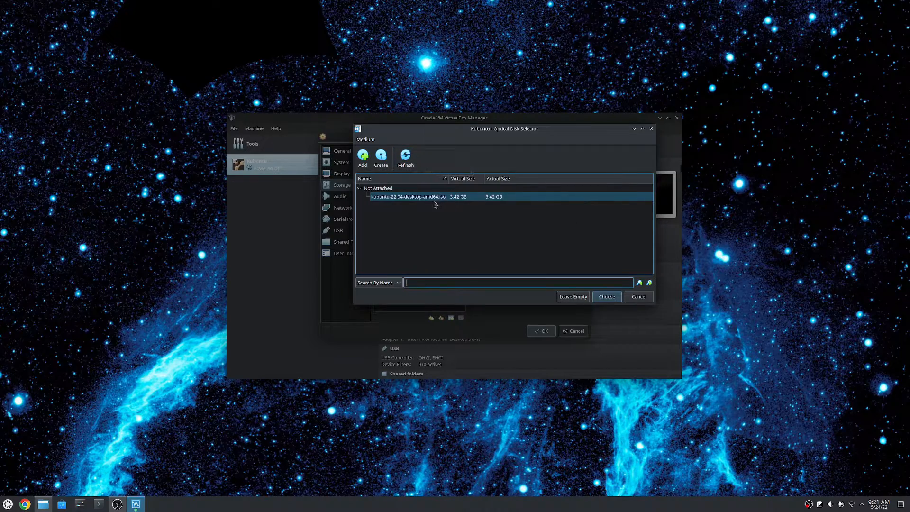
Step: Switch to Chrome, open ubuntu.com and start the Ubuntu Desktop 22.04 LTS download
click(24, 504)
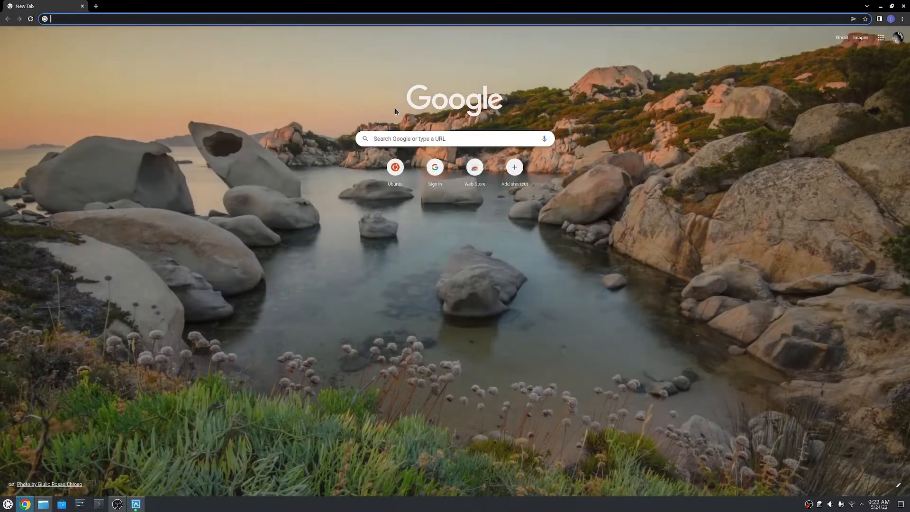
text(ubuntu.com)
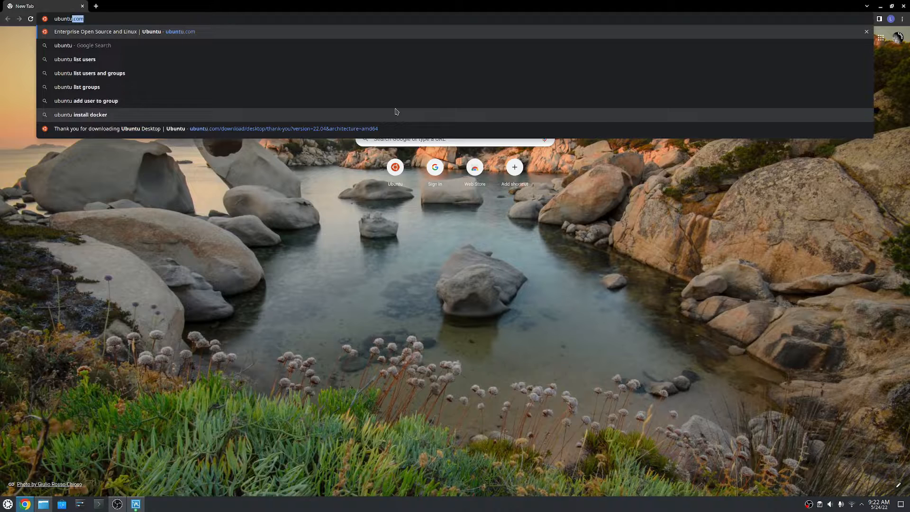
key(Return)
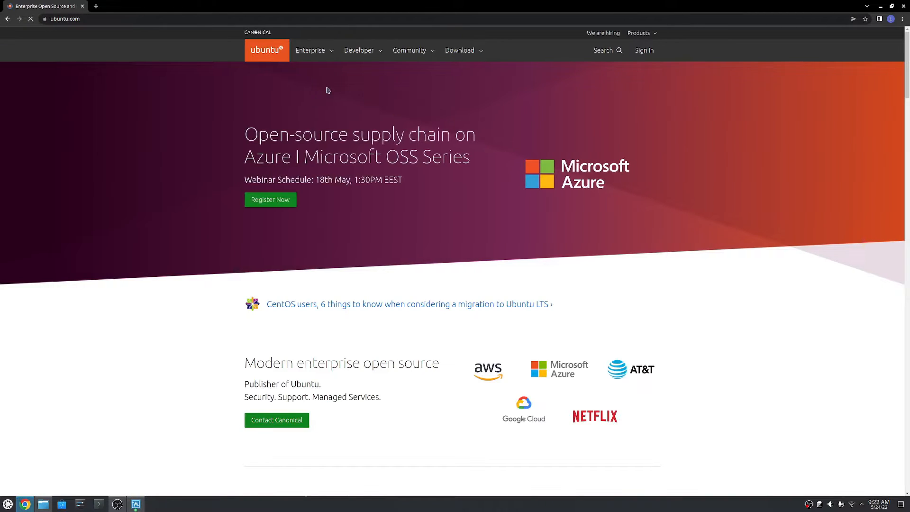
click(459, 50)
click(270, 140)
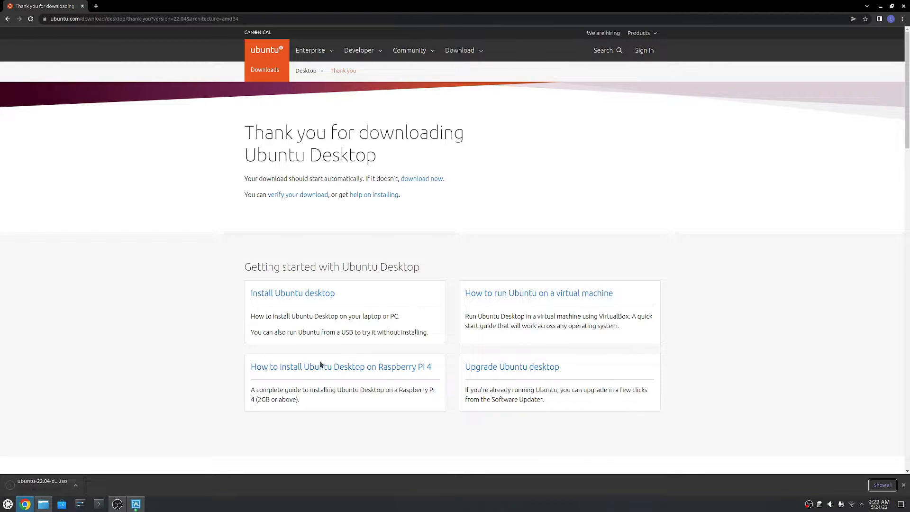
Step: Change Chrome's appearance theme to GTK+ in its settings
click(903, 19)
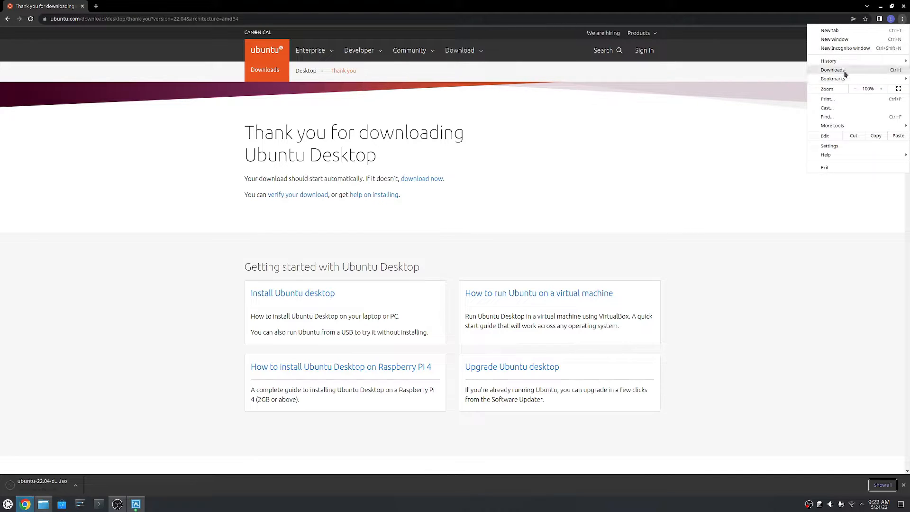
click(833, 146)
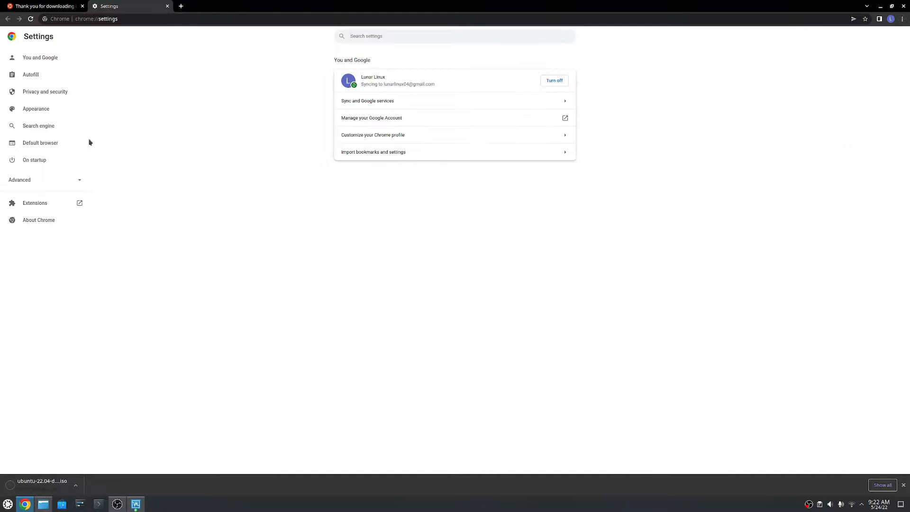
click(56, 108)
click(540, 81)
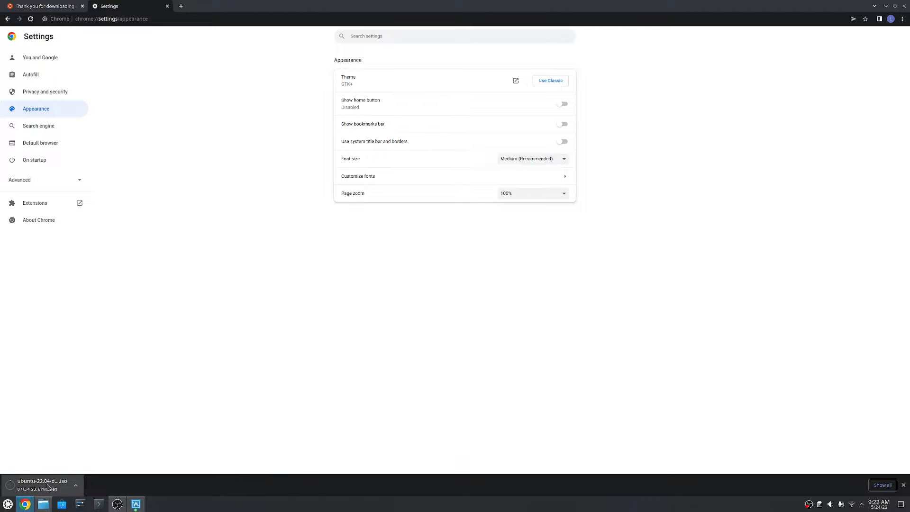
Step: Cancel the running Ubuntu ISO download and close Chrome's Settings page
click(76, 485)
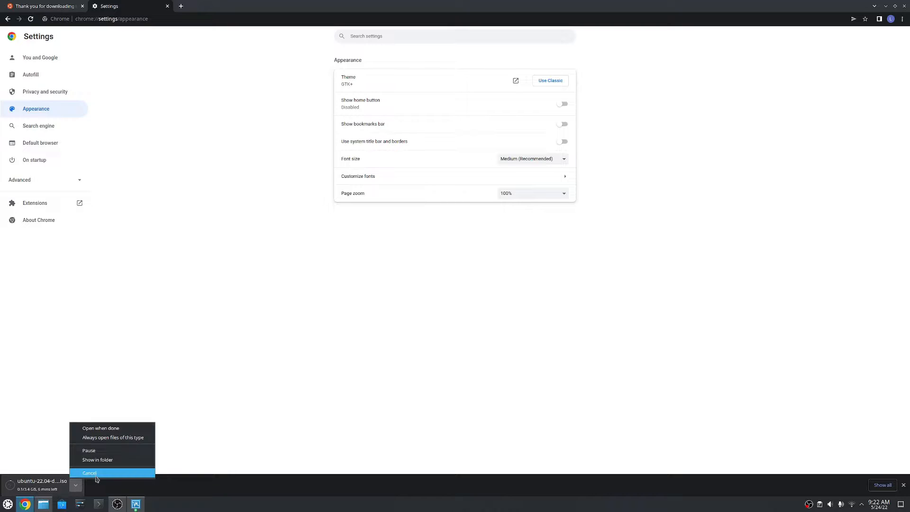
click(96, 475)
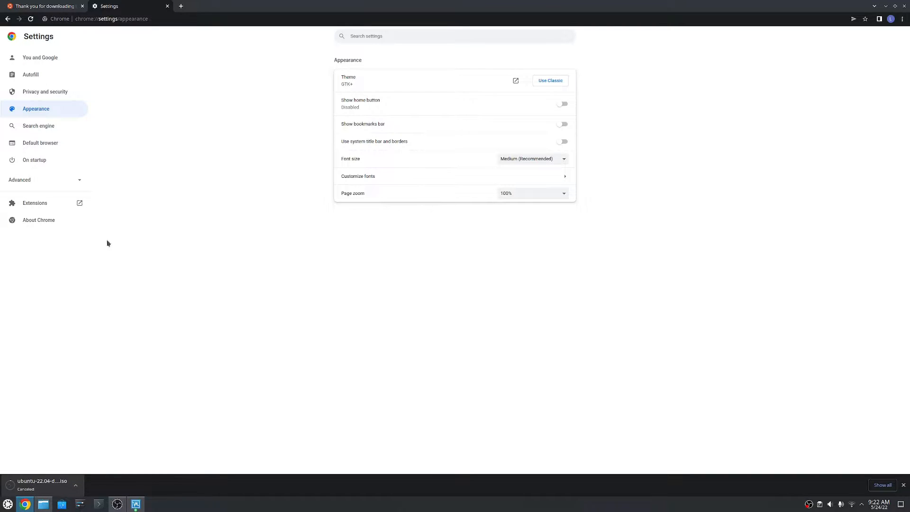
click(167, 6)
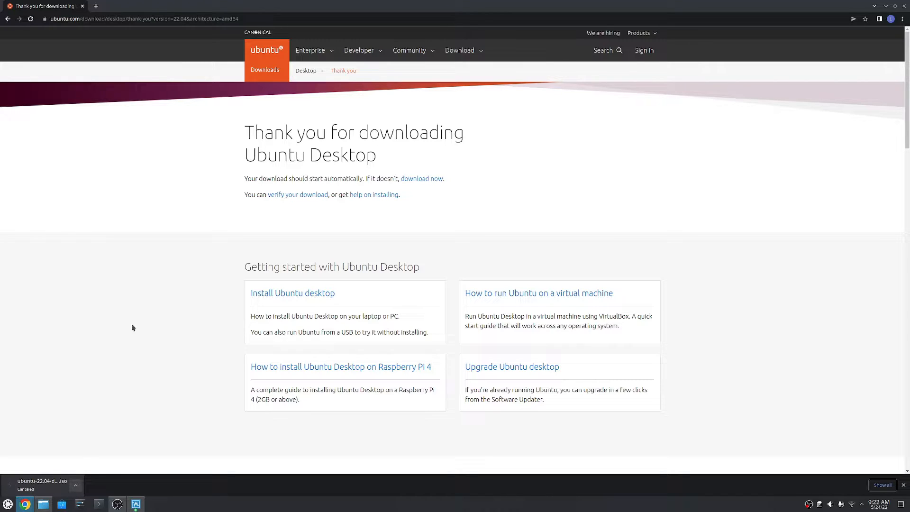
Step: Open the download page on kubuntu.org to view the Kubuntu 22.04 LTS download, and close Chrome
click(130, 22)
text(kubuntu.rog)
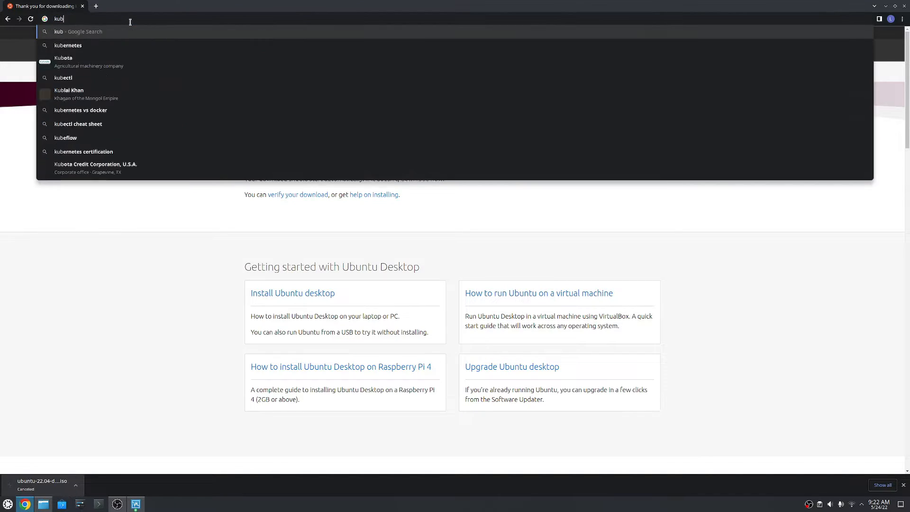
key(BackSpace)
key(BackSpace)
key(BackSpace)
text(org)
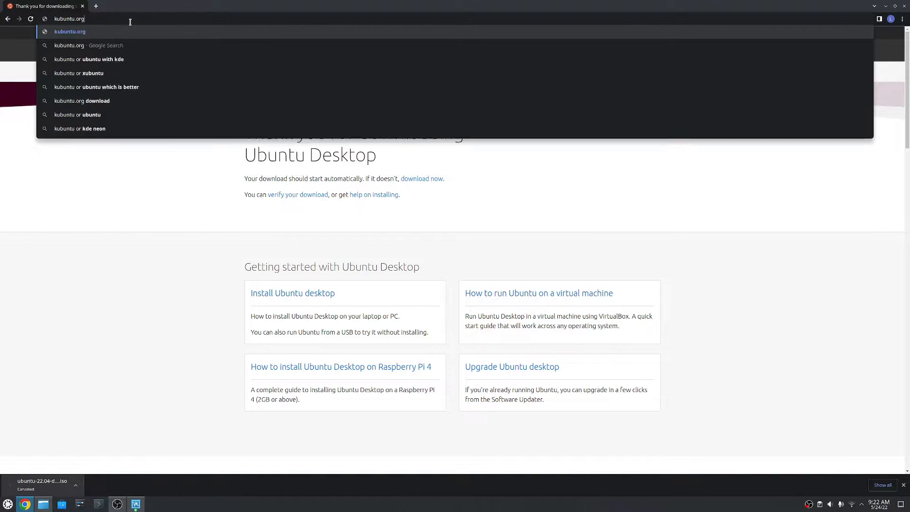
key(Return)
click(456, 40)
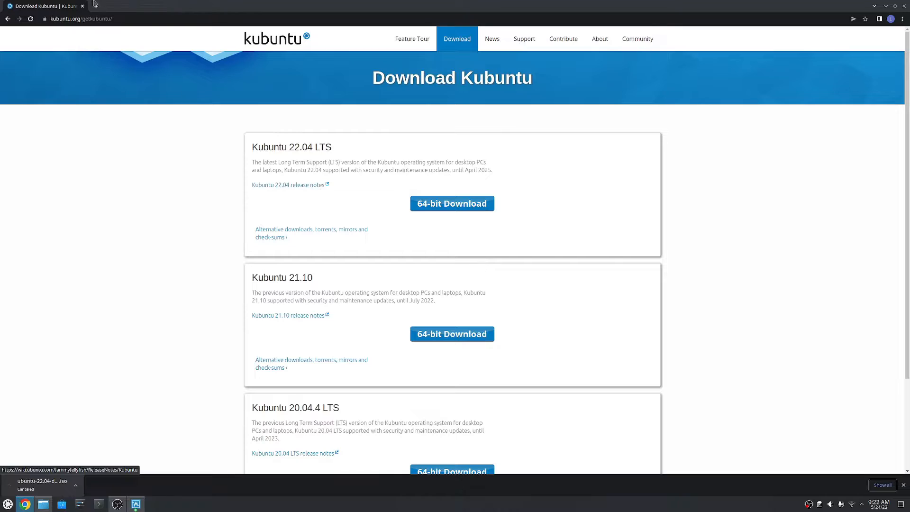
click(83, 7)
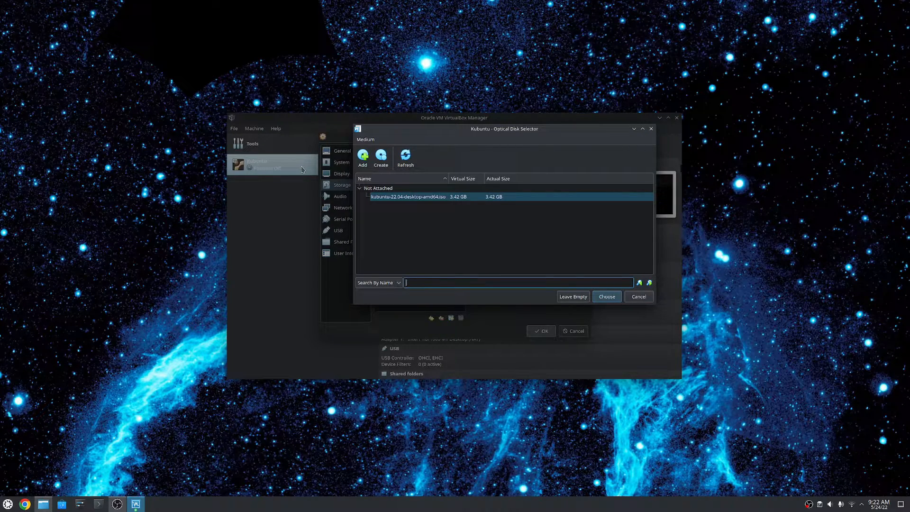
Step: Attach kubuntu-22.04-desktop-amd64.iso to the SATA controller's optical drive and review the machine's general, processor and motherboard settings
double_click(411, 196)
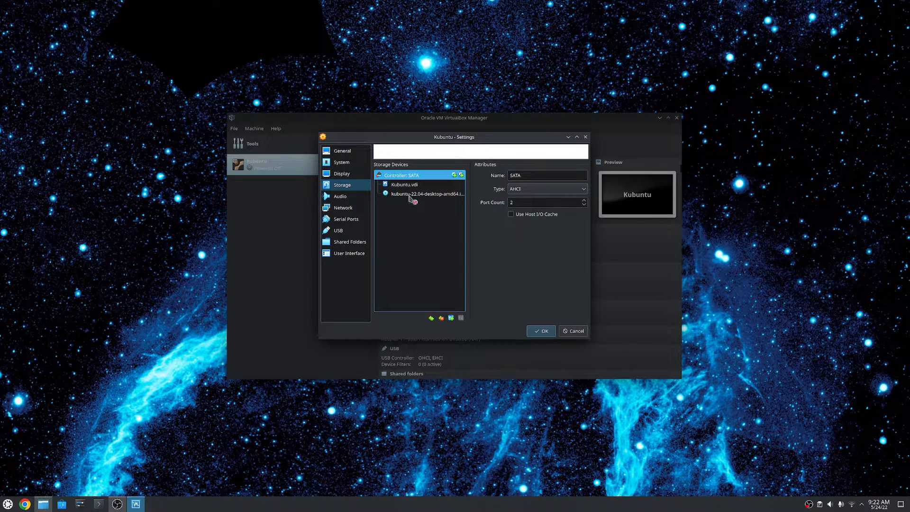
click(345, 164)
click(343, 151)
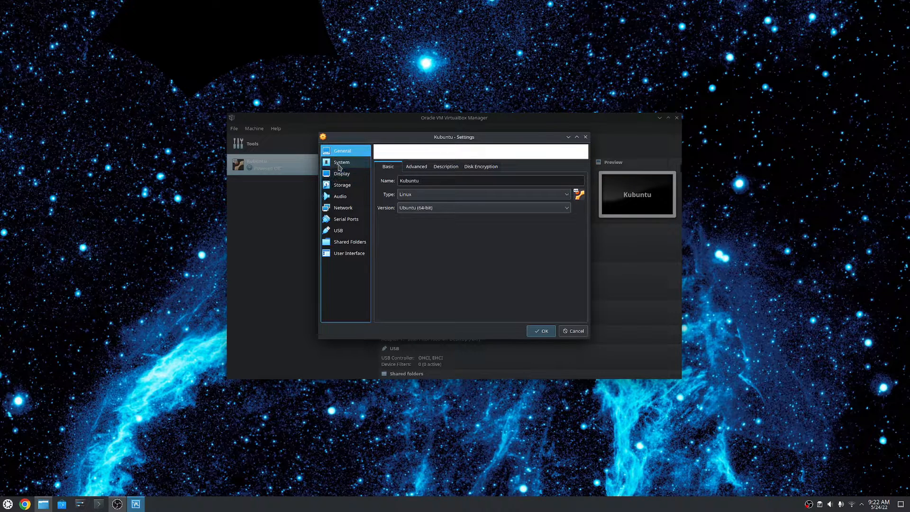
click(341, 162)
click(342, 151)
click(406, 167)
click(341, 162)
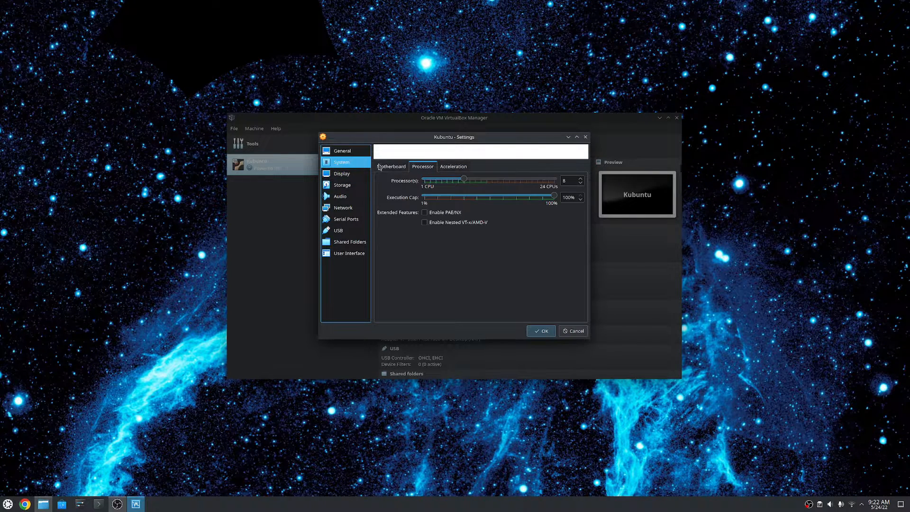
click(392, 166)
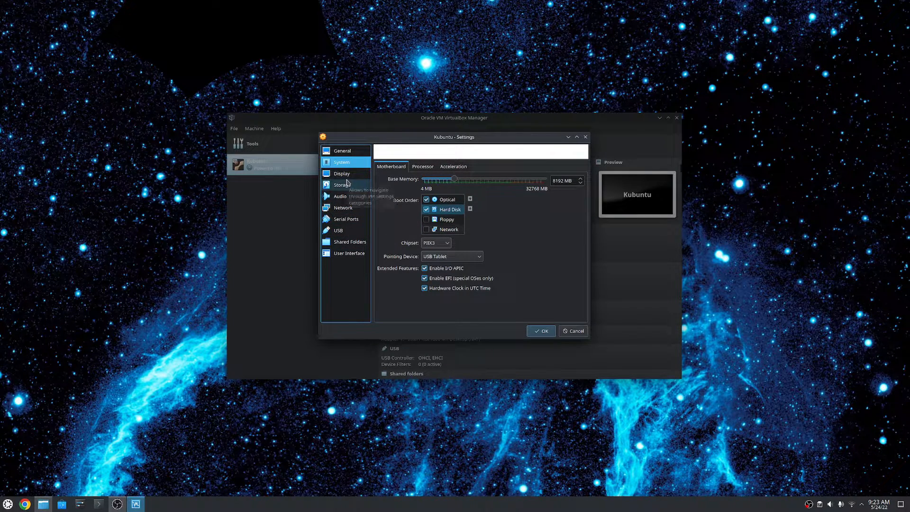
Step: Choose the USB 3.0 (xHCI) controller, place the mini toolbar at the top of the screen, and save the machine's settings
click(349, 198)
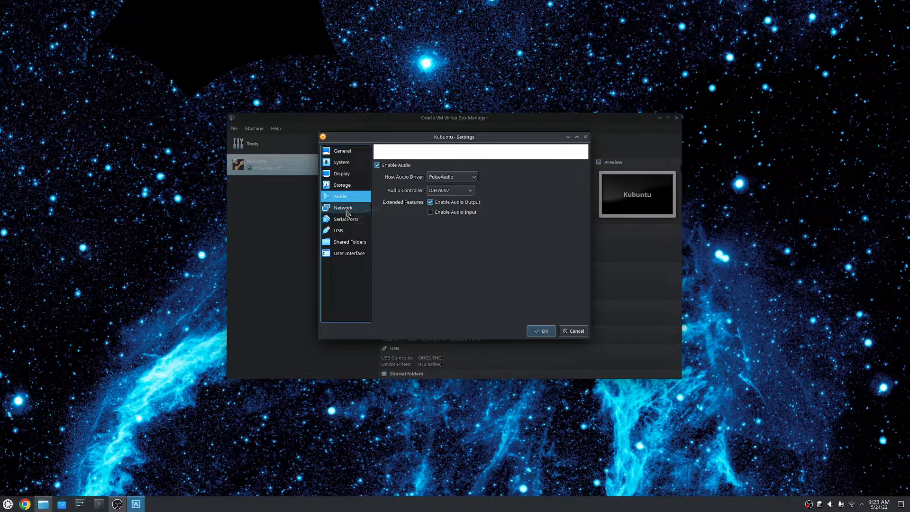
click(349, 230)
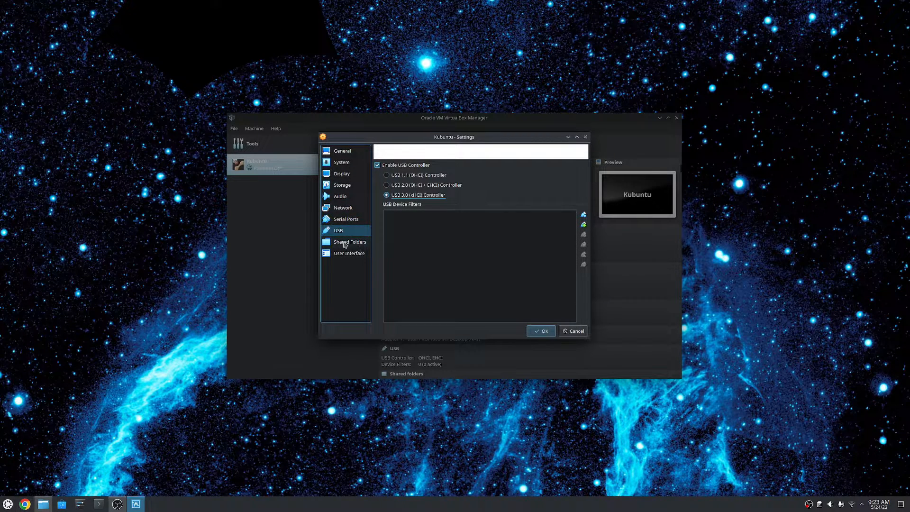
click(350, 242)
click(349, 253)
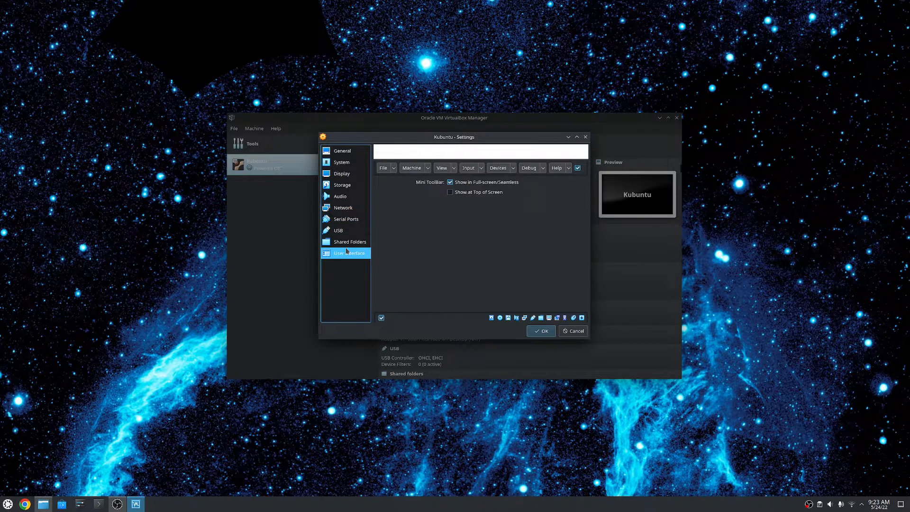
click(449, 193)
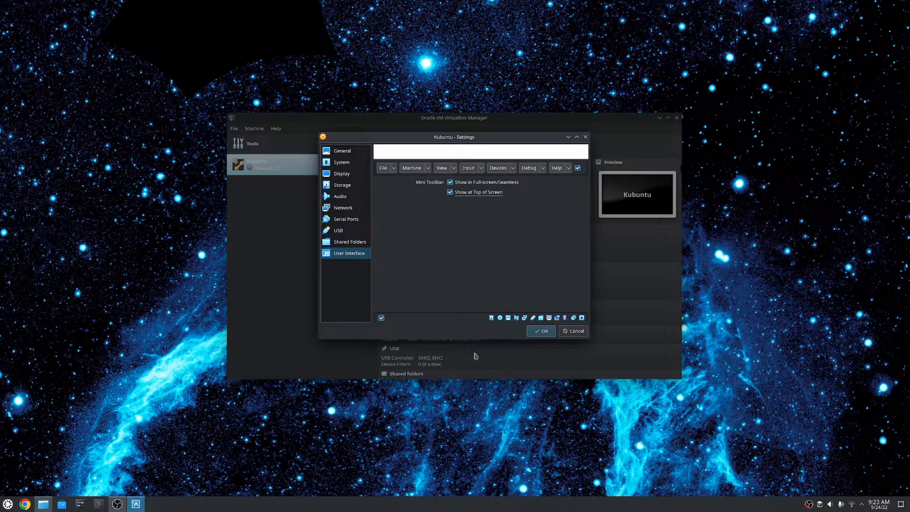
click(541, 331)
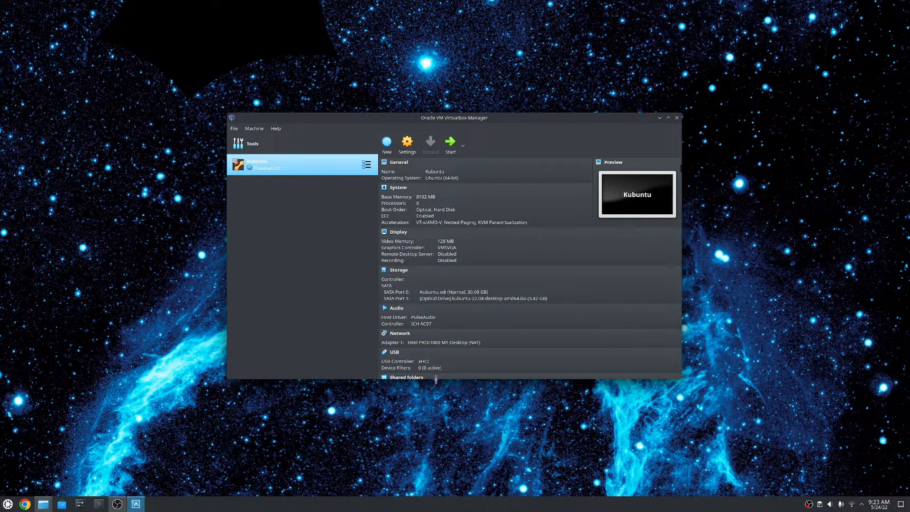
Step: Start the Kubuntu virtual machine and dismiss the keyboard-capture and mouse-integration notices in its window
drag(436, 379, 434, 434)
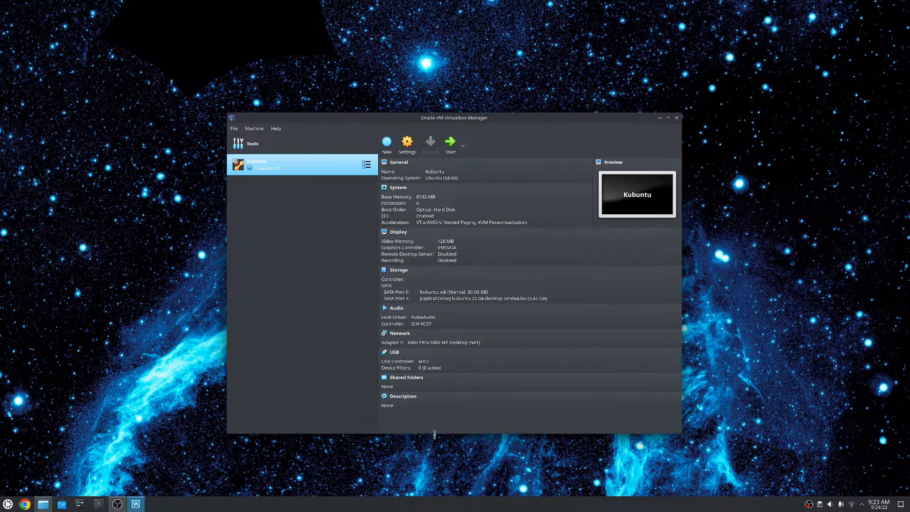
click(450, 147)
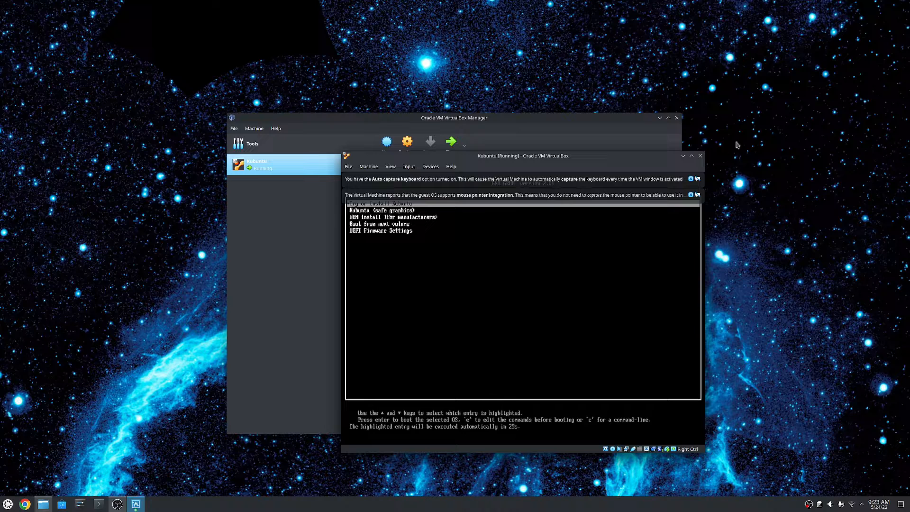
click(696, 194)
click(696, 179)
Step: Halt the GRUB countdown and switch the virtual machine to full-screen mode, with the full-screen message disabled for the future
key(Down)
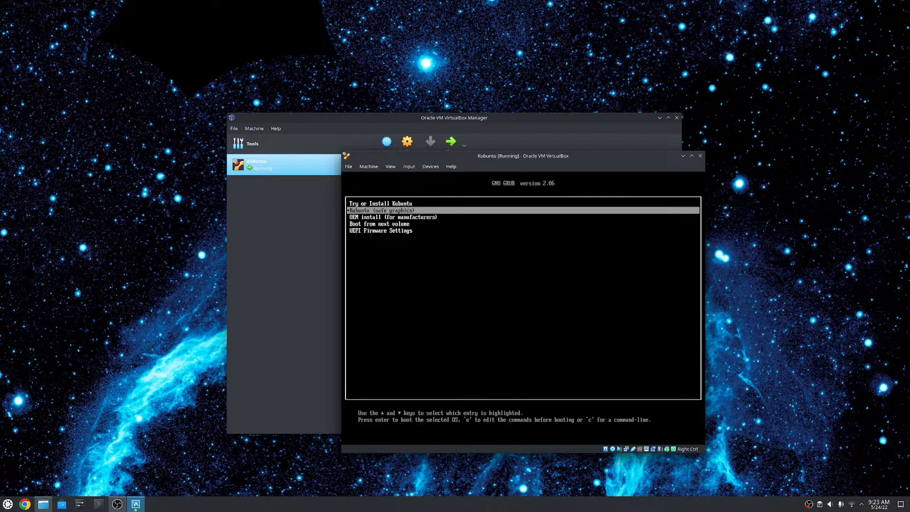
key(Control_R+f)
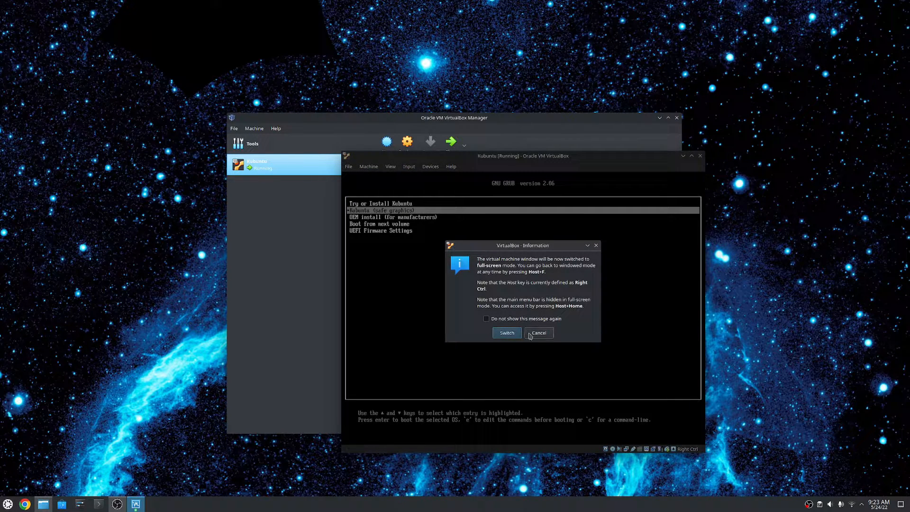
click(512, 319)
click(507, 333)
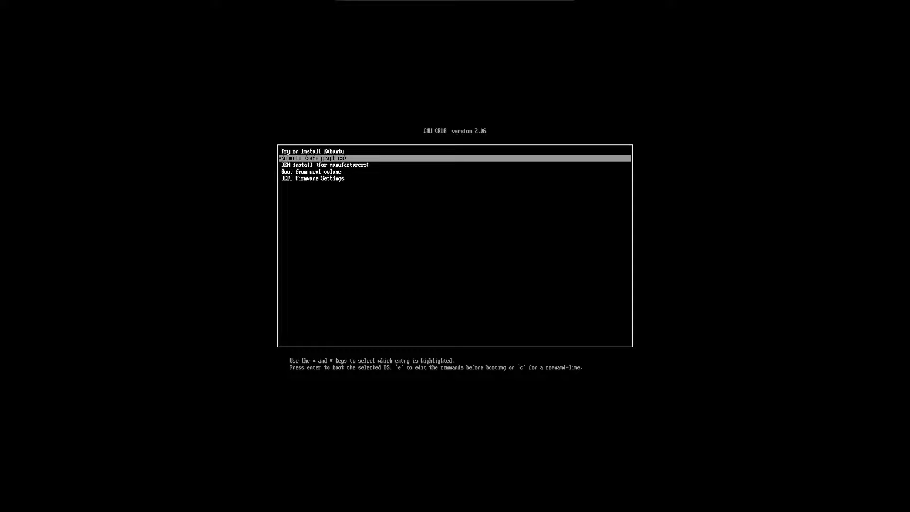
Step: Go through the GRUB boot menu entries from Try or Install Kubuntu down to UEFI Firmware Settings
key(Up)
key(Down)
key(Down)
key(Down)
key(Down)
key(Up)
key(Up)
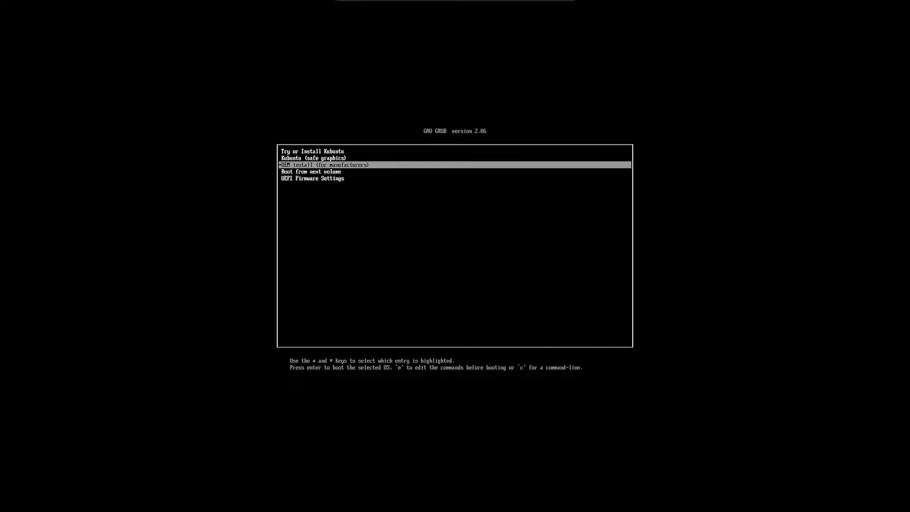
key(Up)
key(Up)
key(Down)
key(Down)
key(Down)
key(Down)
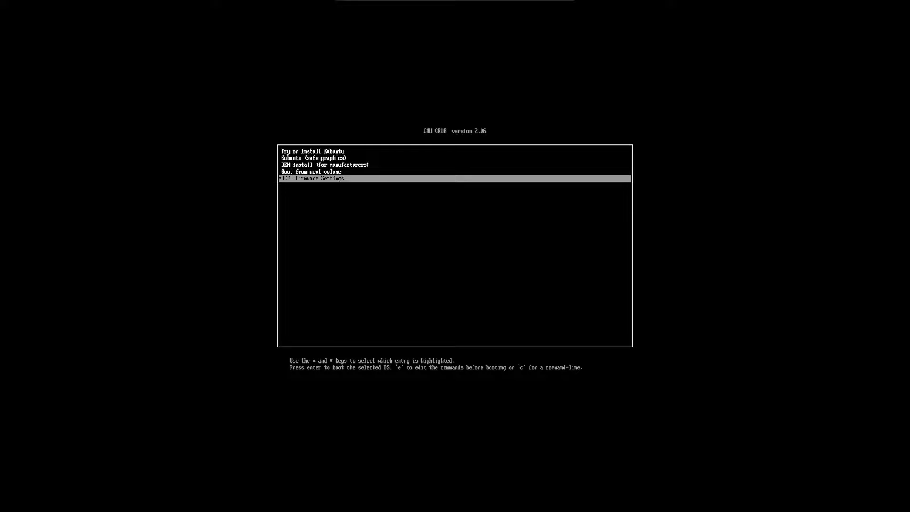
Step: Boot the virtual machine with the Try or Install Kubuntu entry
key(Up)
key(Up)
key(Up)
key(Up)
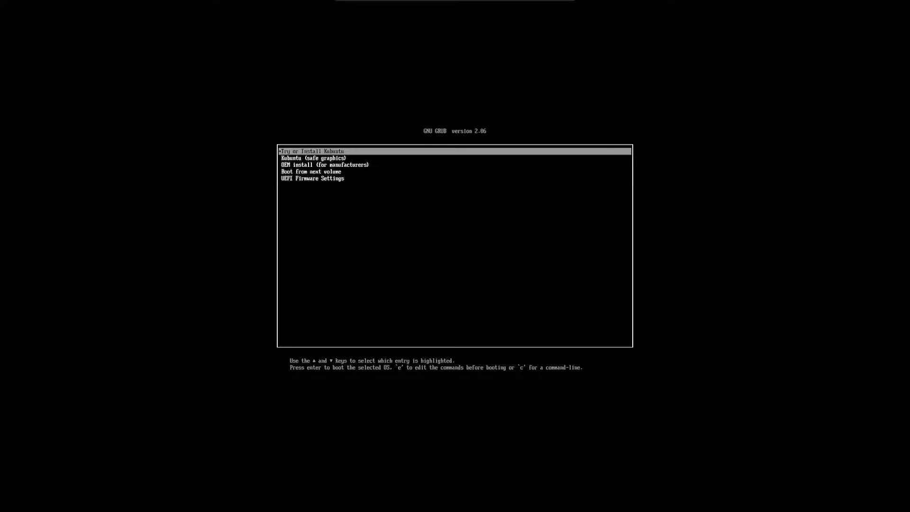
key(Return)
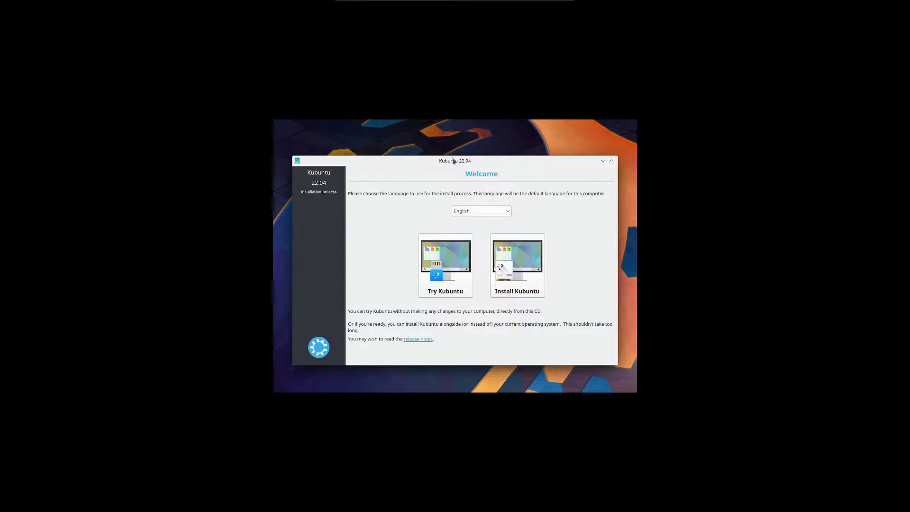
Step: Move the Kubuntu welcome window higher on the desktop and start the Try Kubuntu live session
drag(452, 160, 459, 141)
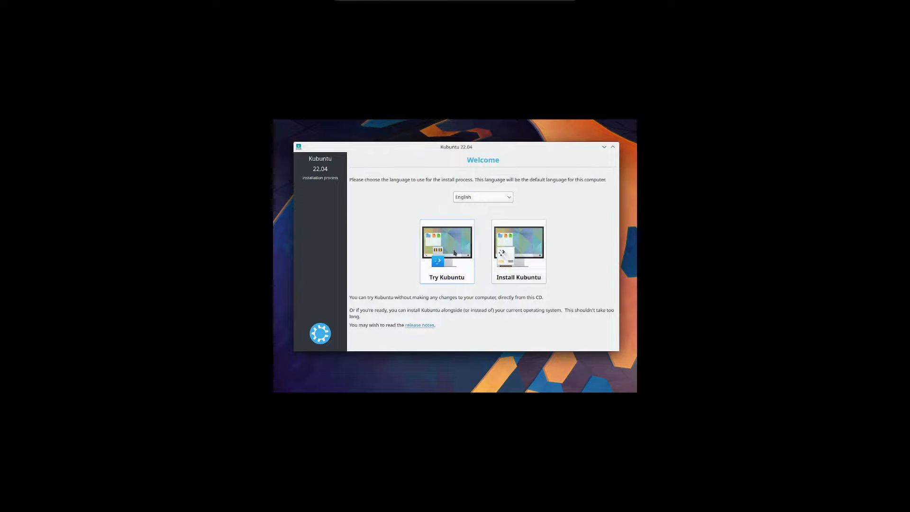
click(441, 259)
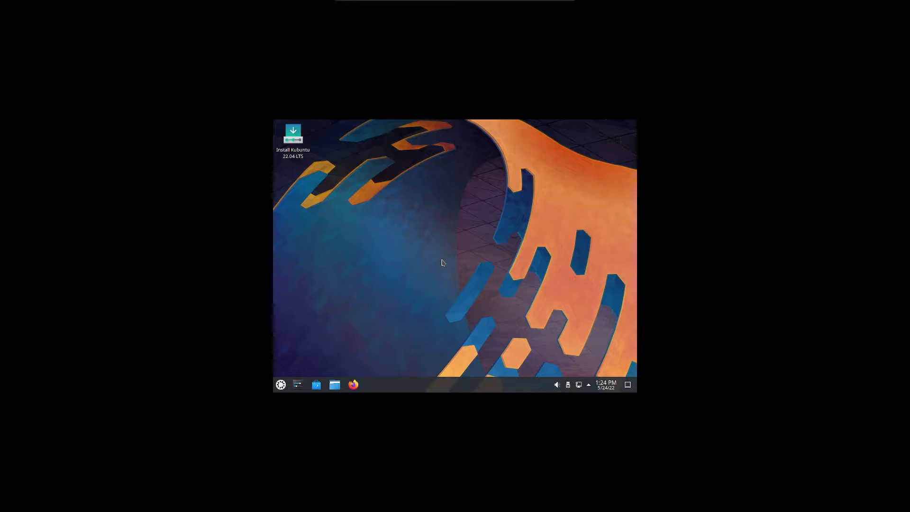
right_click(402, 221)
click(400, 219)
Step: Examine the application categories in the live session's application launcher, including System, Utilities and All Applications
click(281, 386)
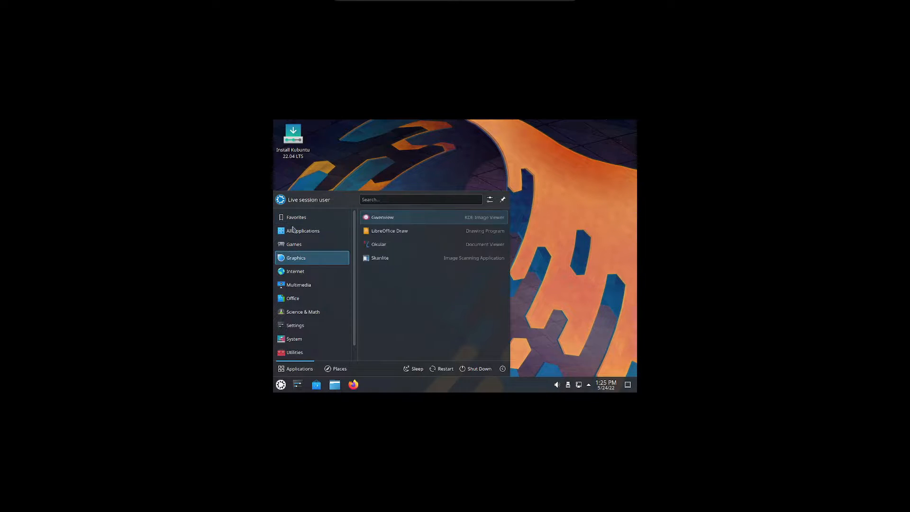
mouse_move(325, 344)
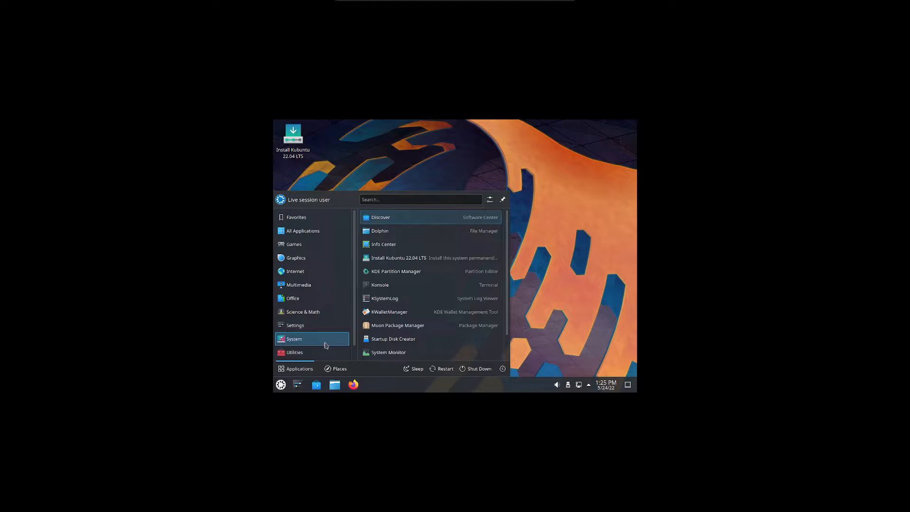
click(282, 388)
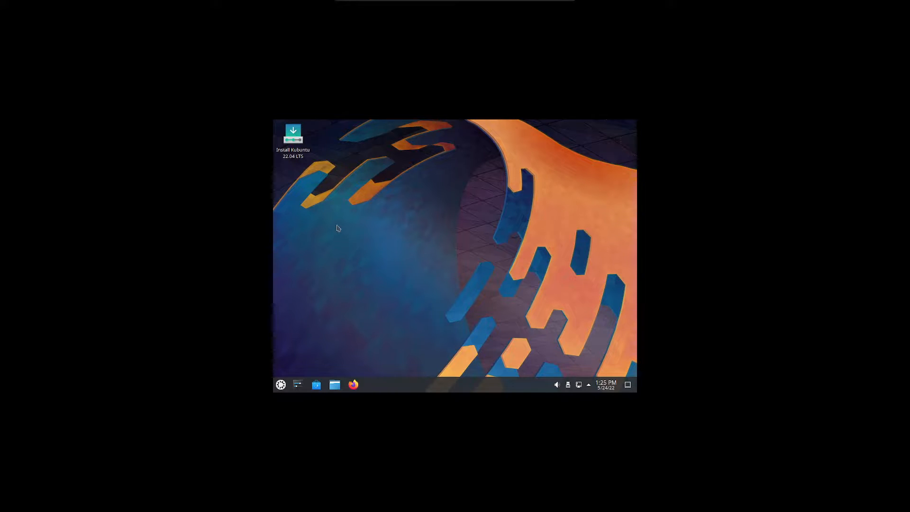
click(282, 385)
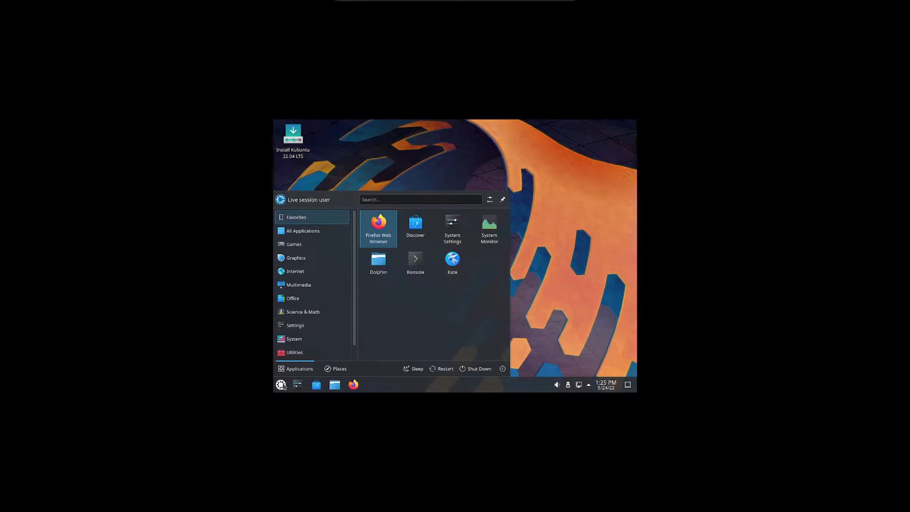
mouse_move(300, 341)
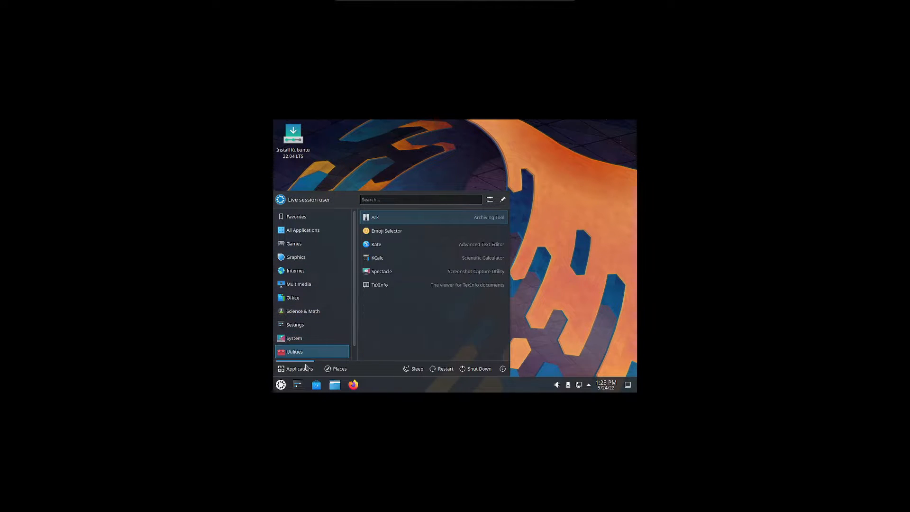
scroll(311, 352, down, 1)
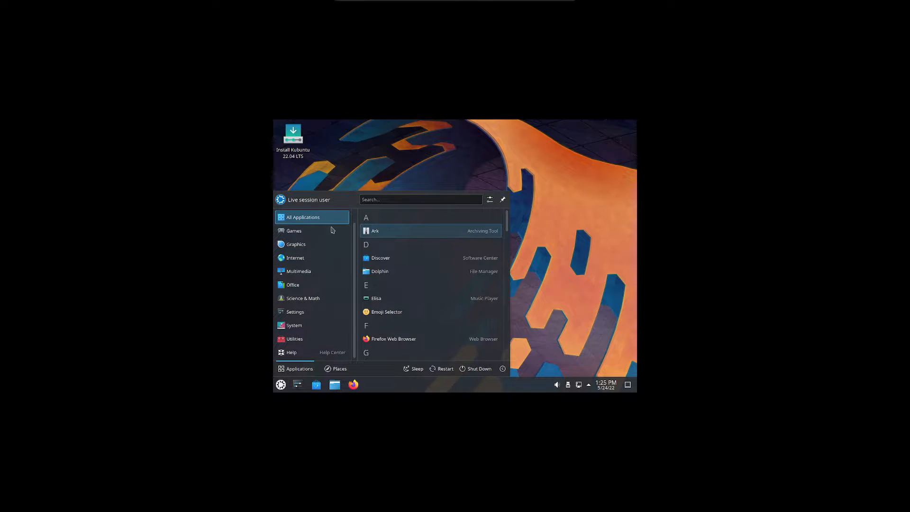
scroll(327, 231, up, 1)
Step: Open Konsole, install GParted with sudo apt-get install gparted, accept the download and exit the terminal
click(417, 260)
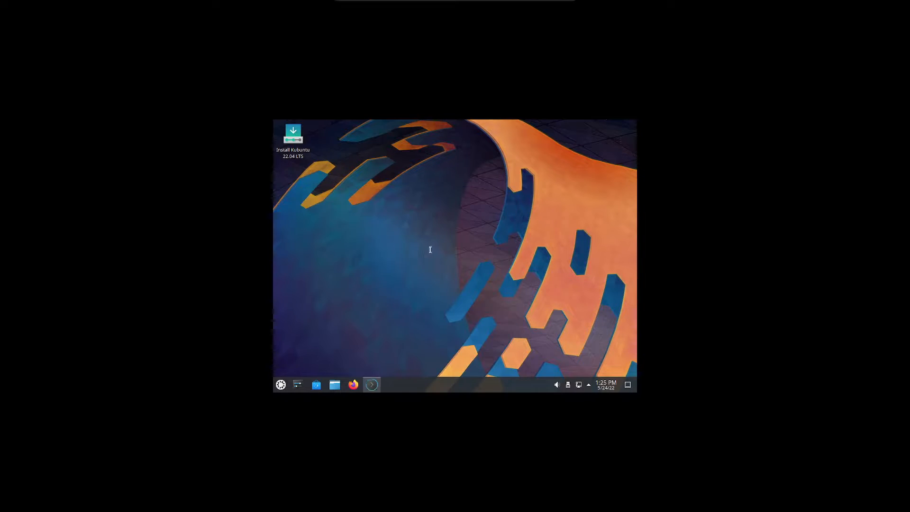
text(sudo)
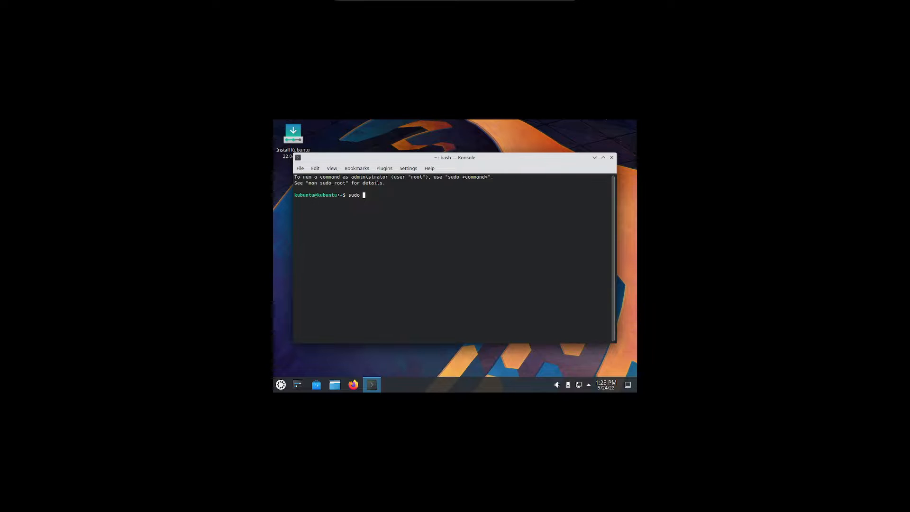
text(apt-get install gparted)
key(Return)
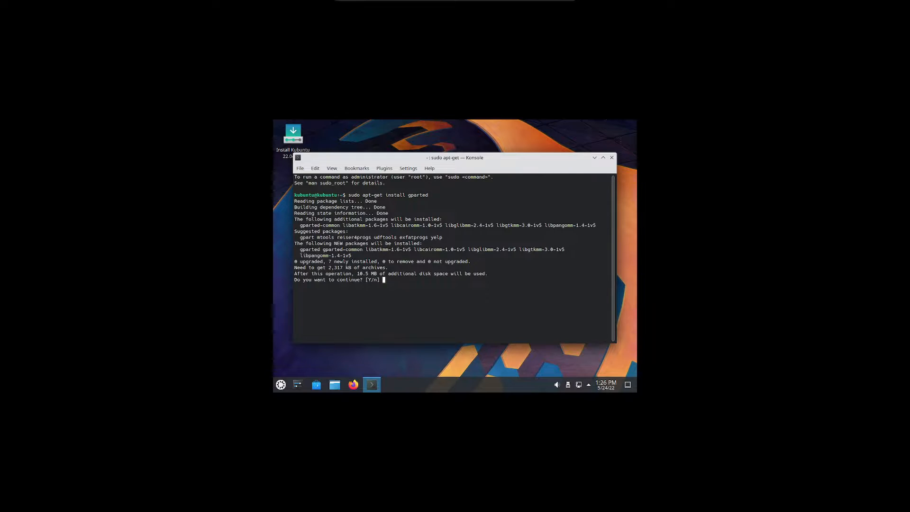
text(y)
key(Return)
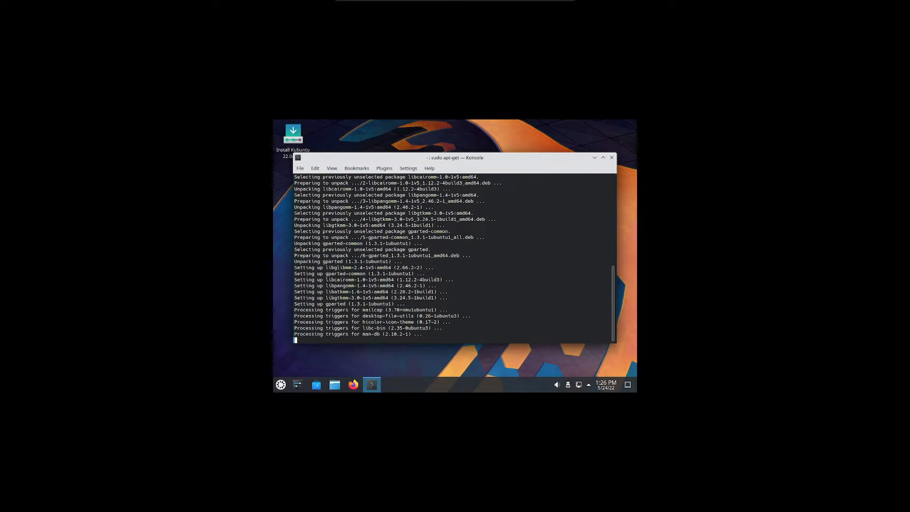
text(exit)
key(Return)
Step: Launch GParted from the System applications and check its device list for the /dev/sda disk
click(280, 384)
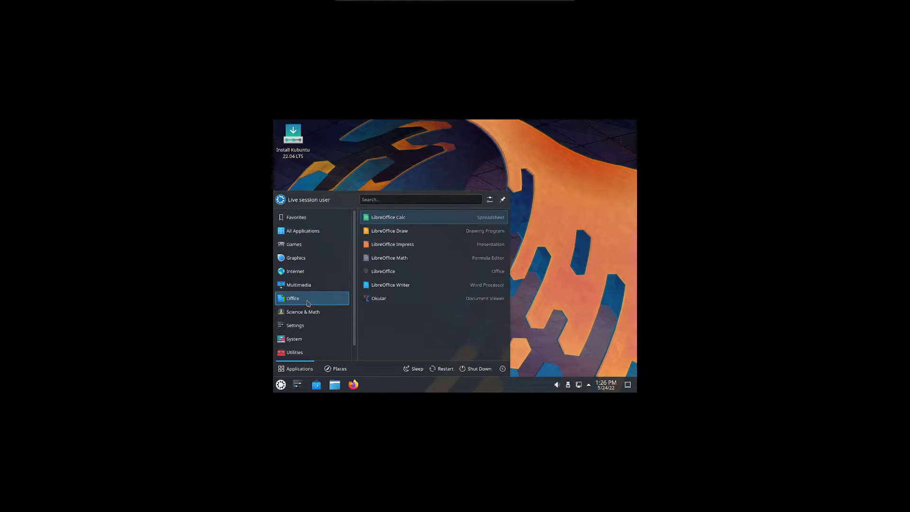
mouse_move(302, 268)
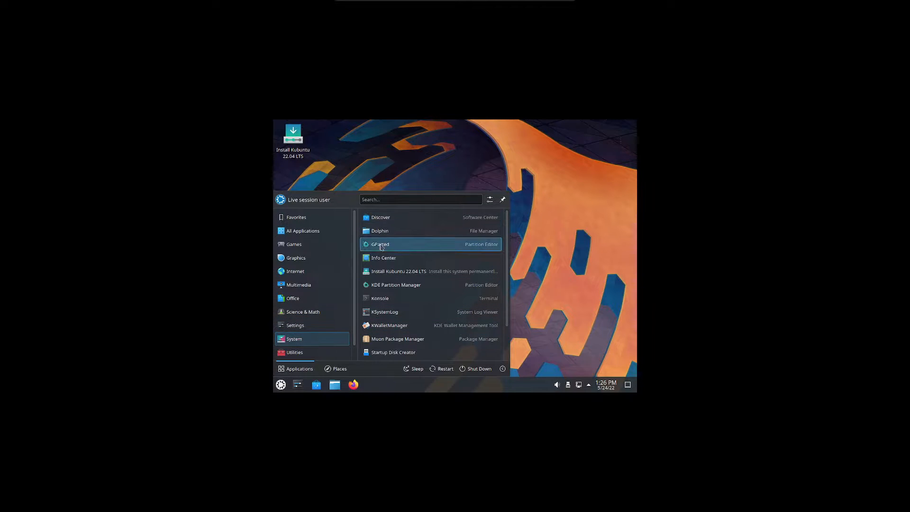
click(386, 247)
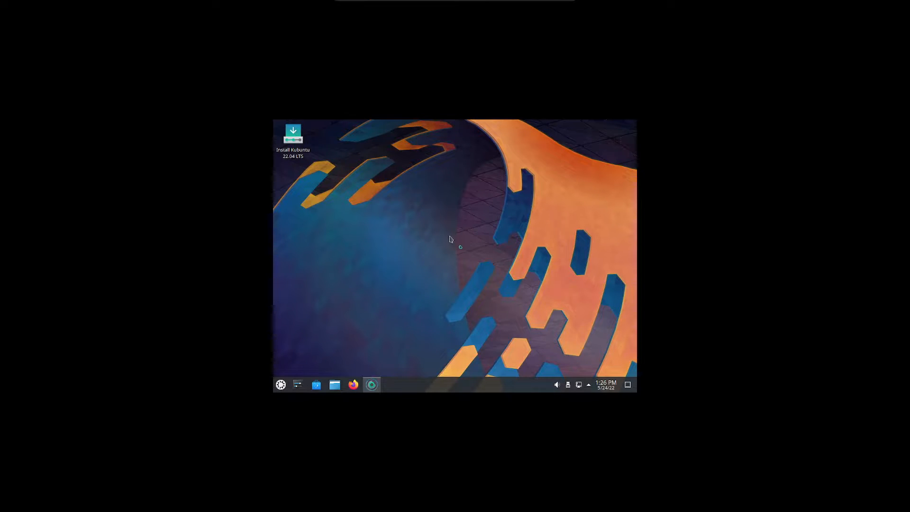
click(554, 184)
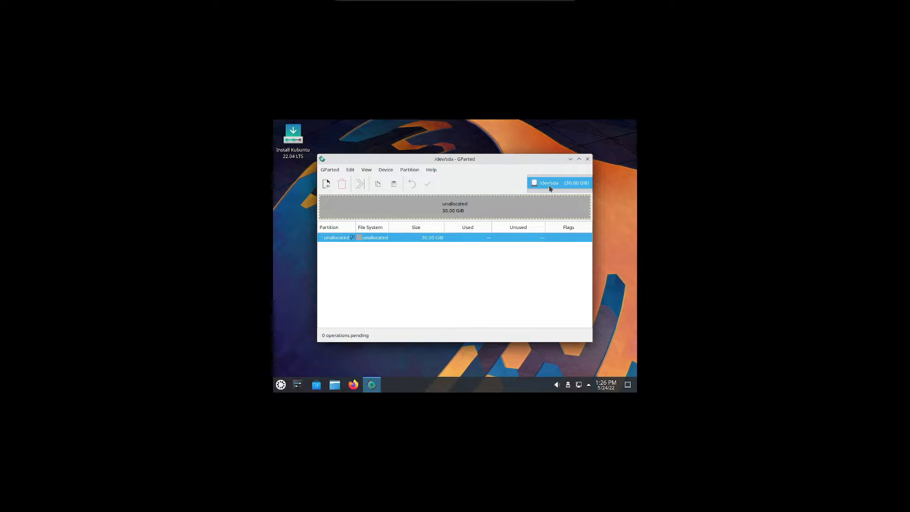
click(556, 188)
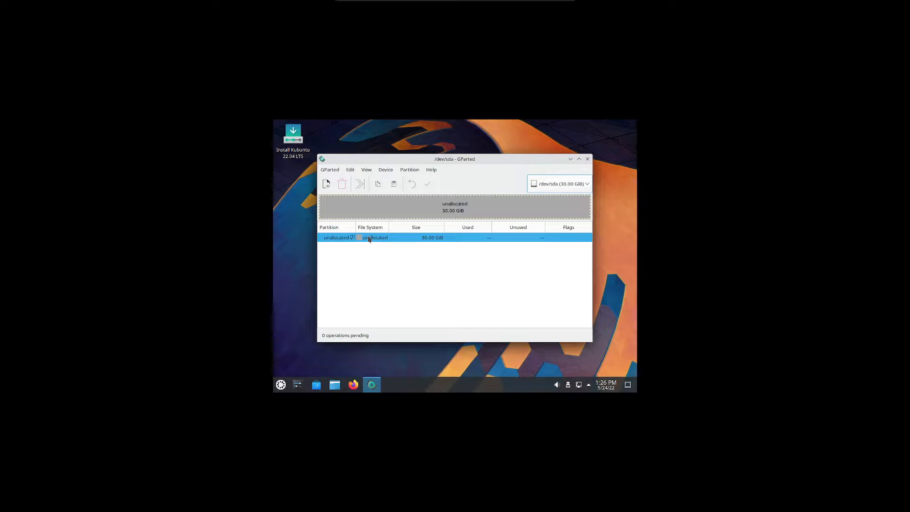
Step: Look through GParted's Partition commands for the unallocated space, and close the program
click(393, 174)
click(392, 173)
click(411, 170)
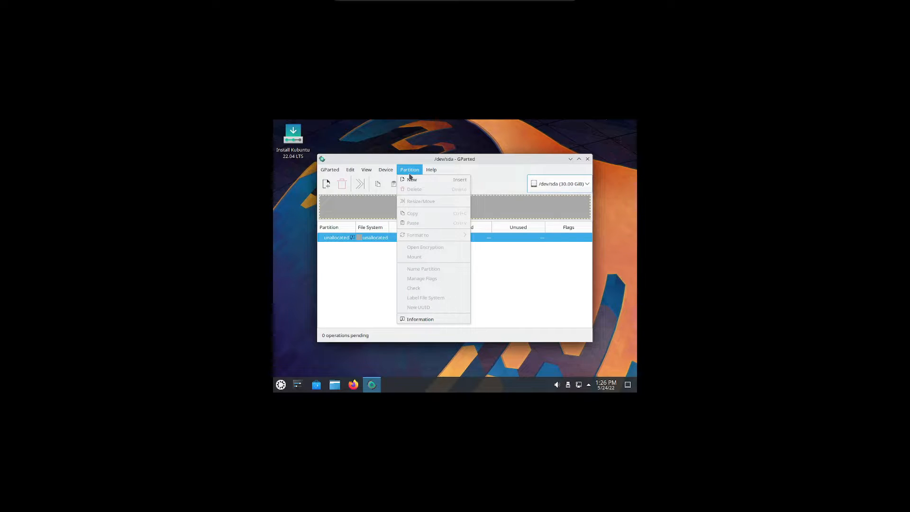
click(411, 170)
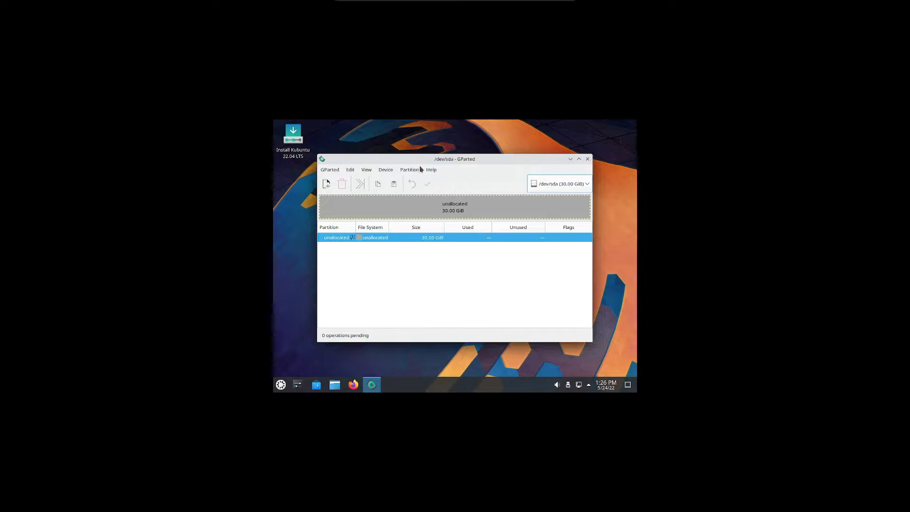
click(587, 160)
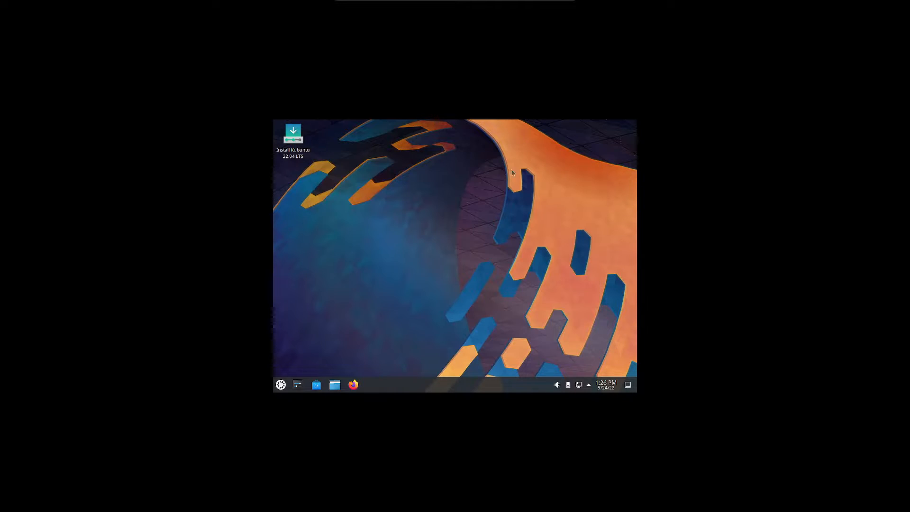
Step: Launch the Install Kubuntu 22.04 LTS installer from the desktop and continue with English as the language
right_click(297, 143)
click(358, 135)
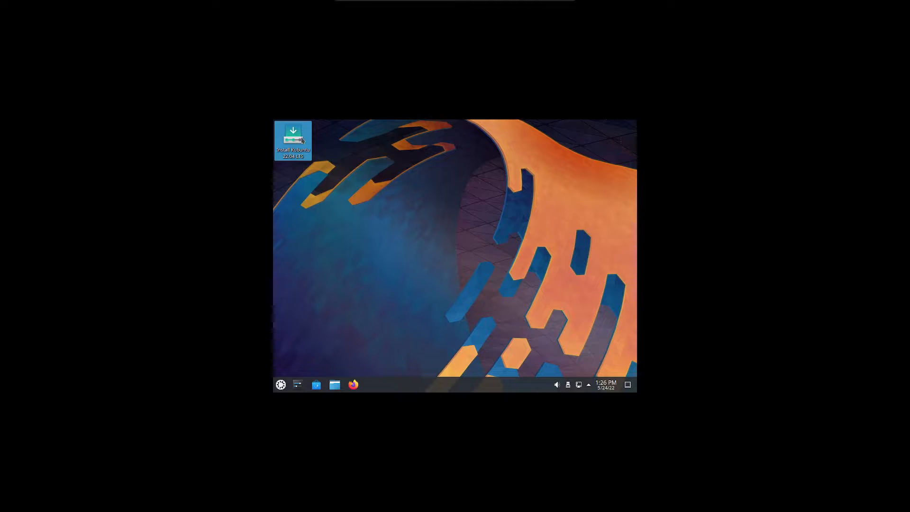
double_click(291, 141)
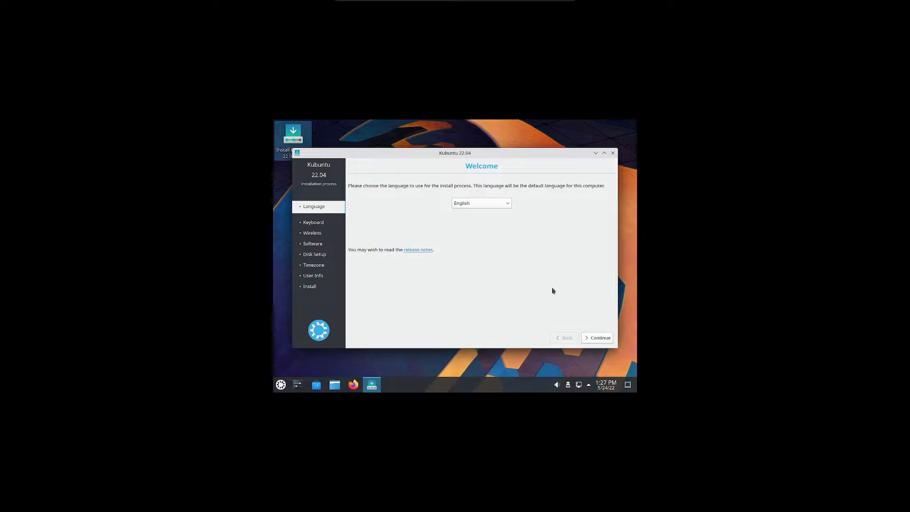
mouse_move(457, 153)
mouse_down()
mouse_move(470, 162)
mouse_move(443, 147)
mouse_move(452, 153)
mouse_up()
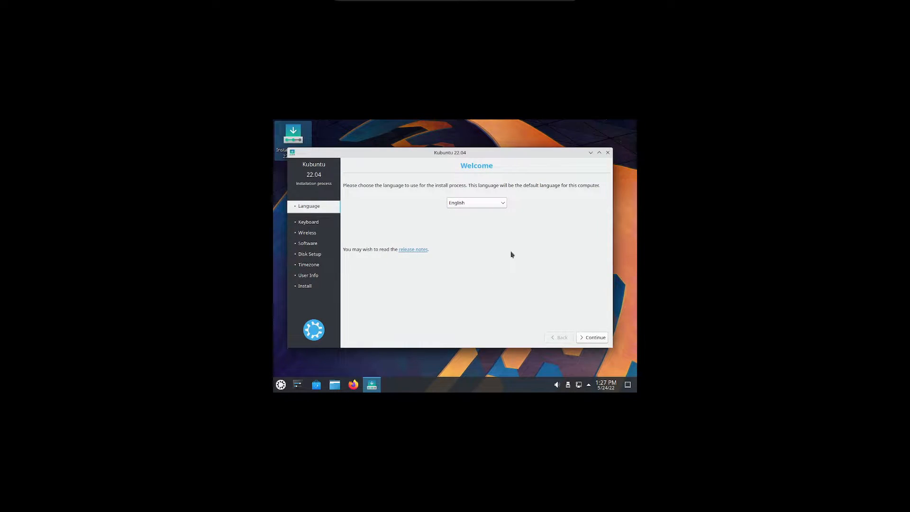
click(589, 334)
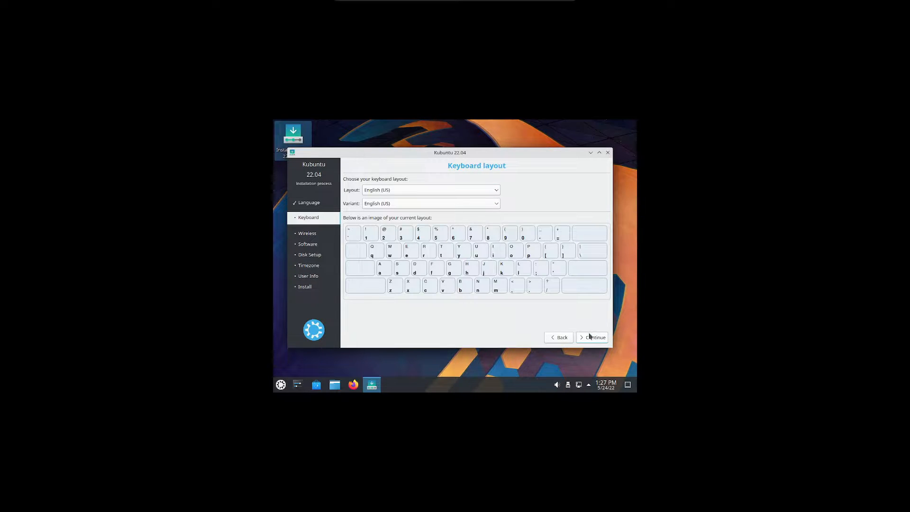
Step: Accept the English (US) keyboard layout, and enable third-party software for graphics, Wi-Fi and media formats on the normal installation
click(593, 339)
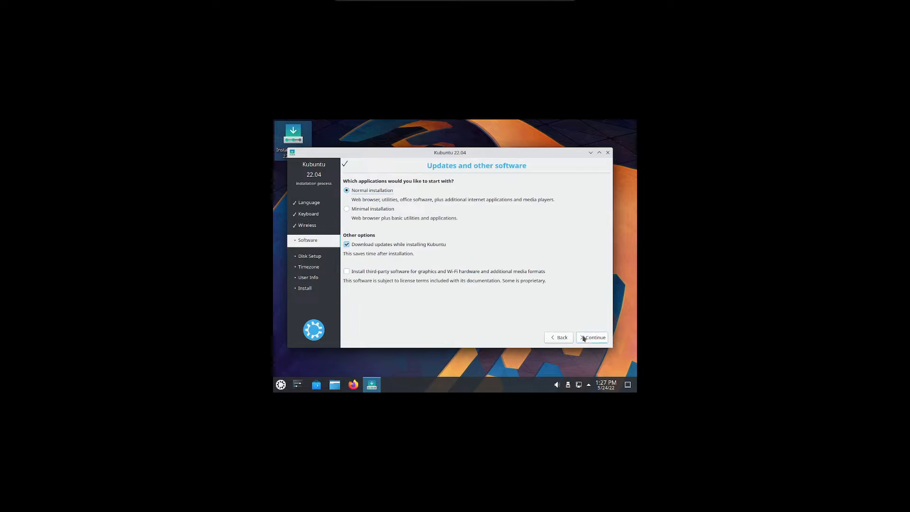
click(554, 339)
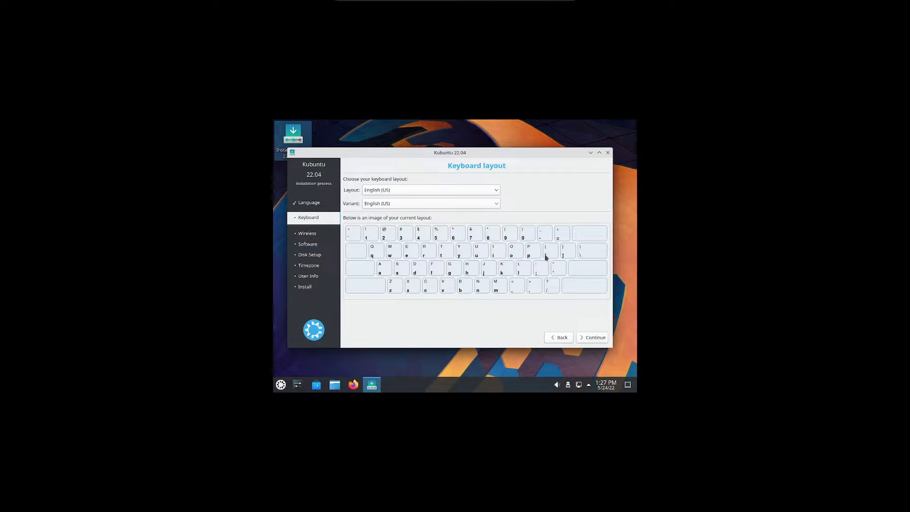
click(583, 335)
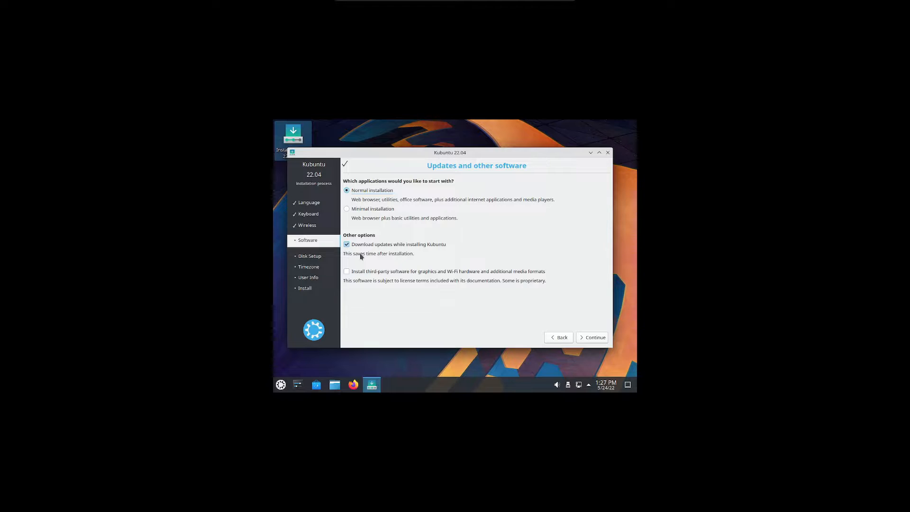
click(346, 272)
click(587, 336)
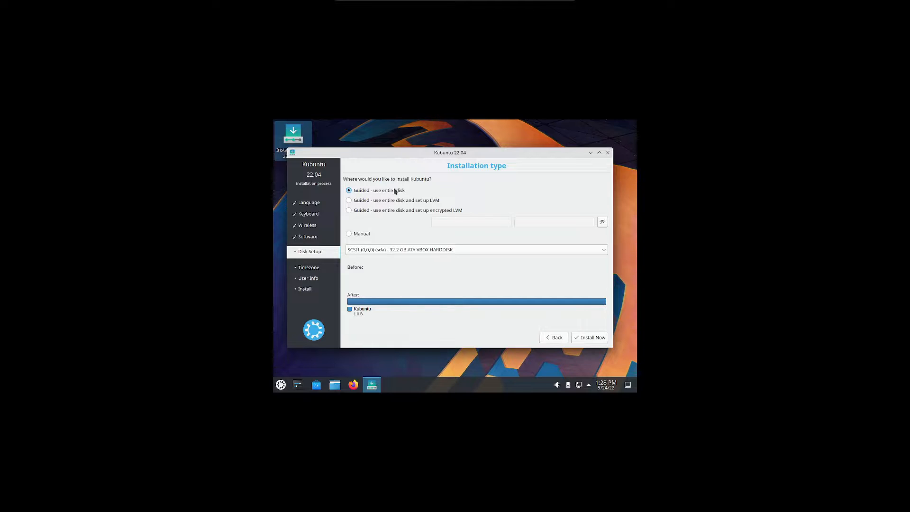
Step: Try the manual disk setup and back out of creating a new partition table on the disk
click(428, 201)
click(380, 192)
click(349, 234)
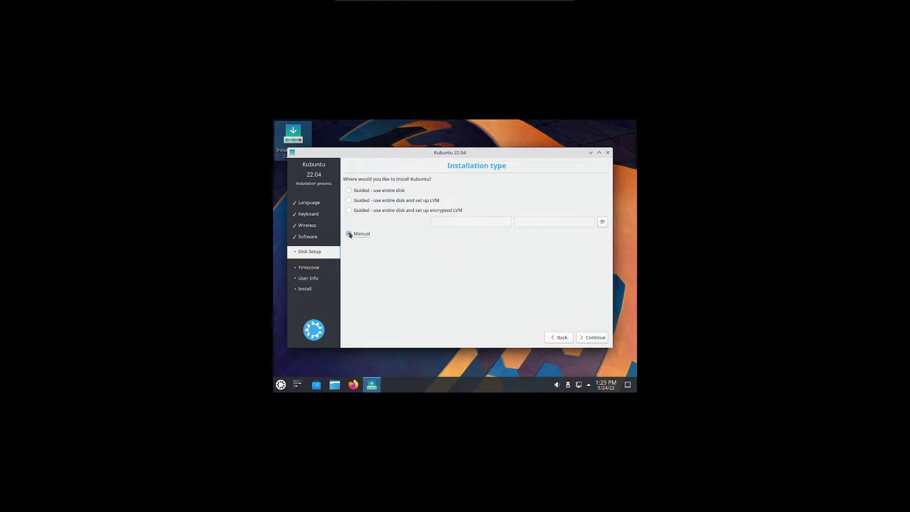
click(593, 338)
double_click(395, 217)
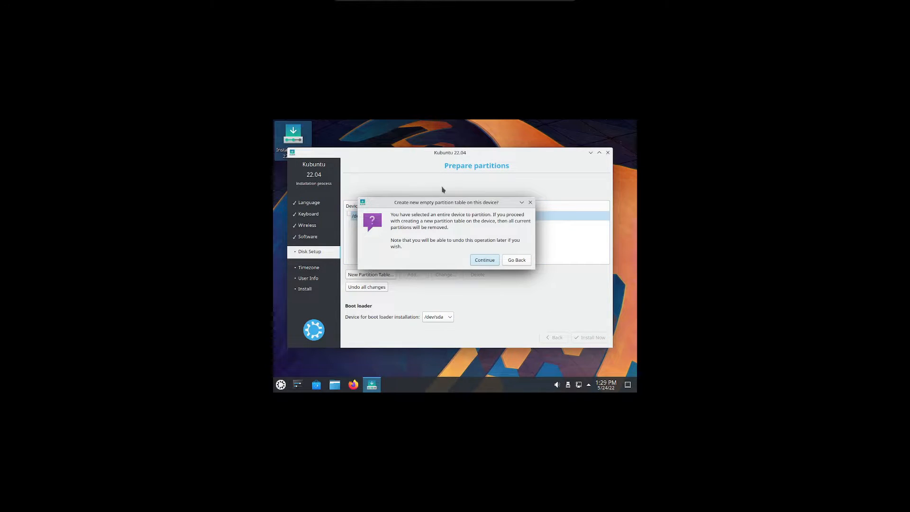
click(516, 260)
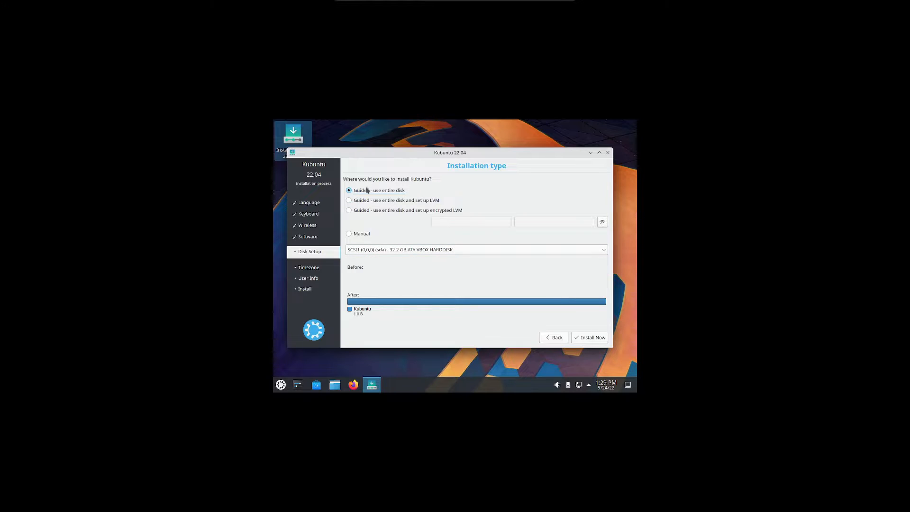
Step: Install with Guided - use entire disk, confirm writing the disk changes, and accept United States with New York Time
click(587, 337)
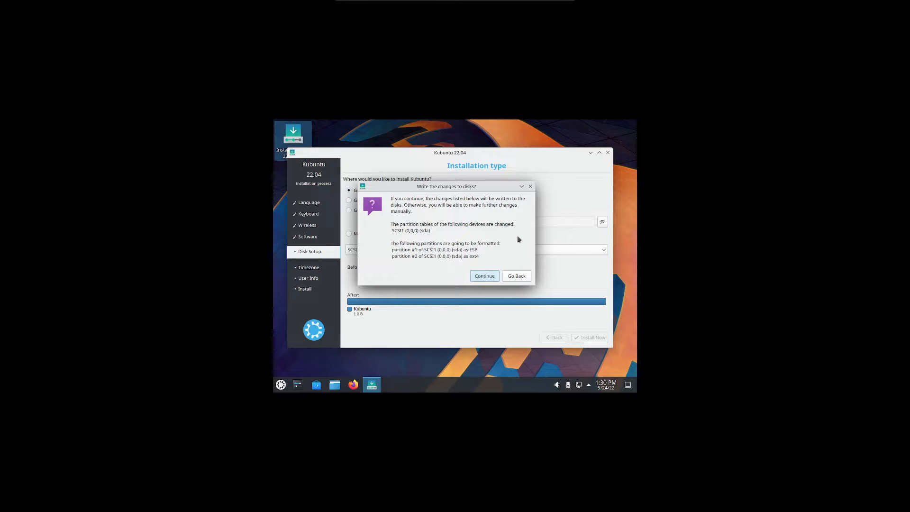
click(486, 276)
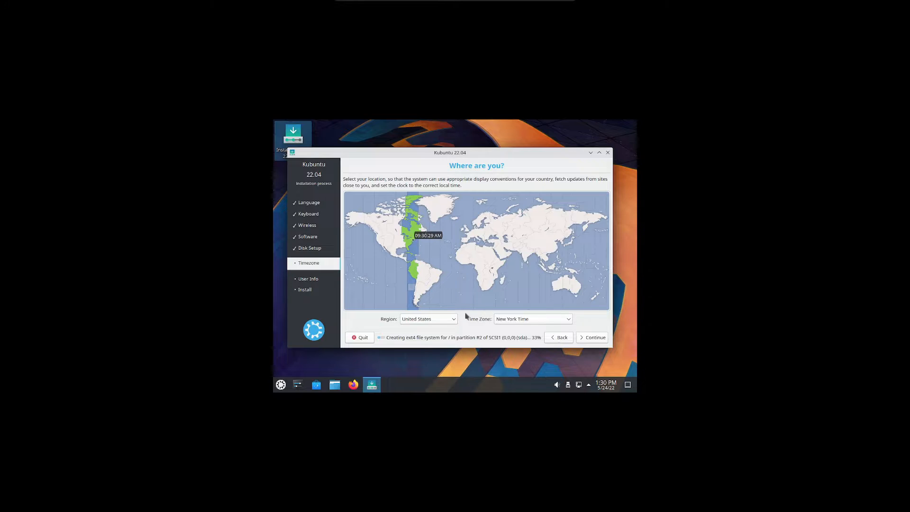
click(590, 337)
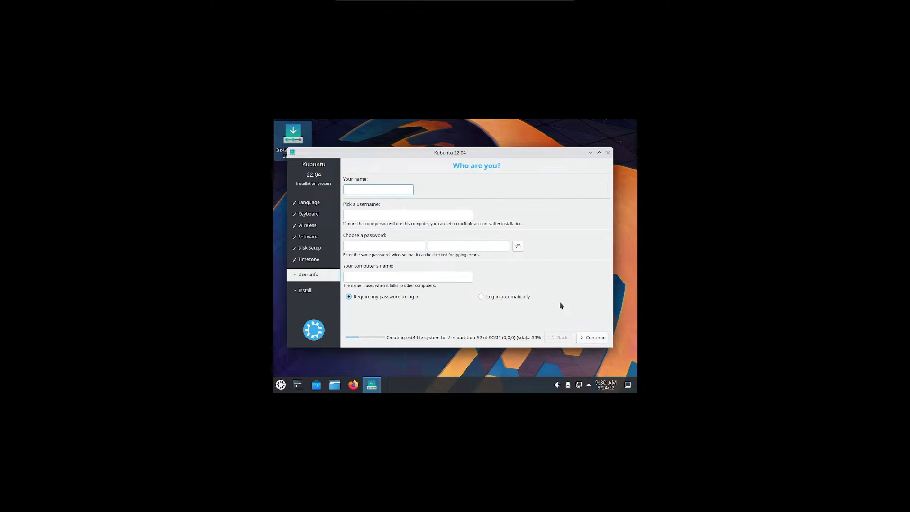
Step: Enter the account holder's name and keep the suggested username
text(Lunar)
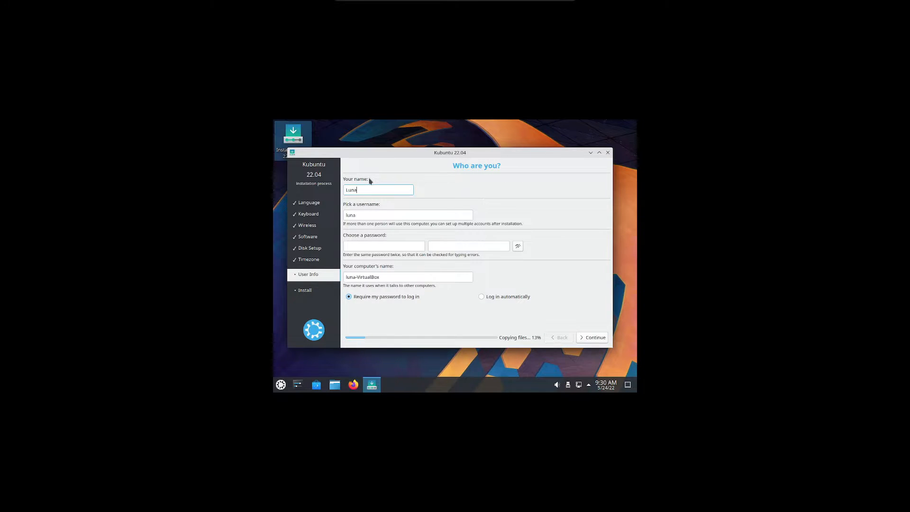
key(Tab)
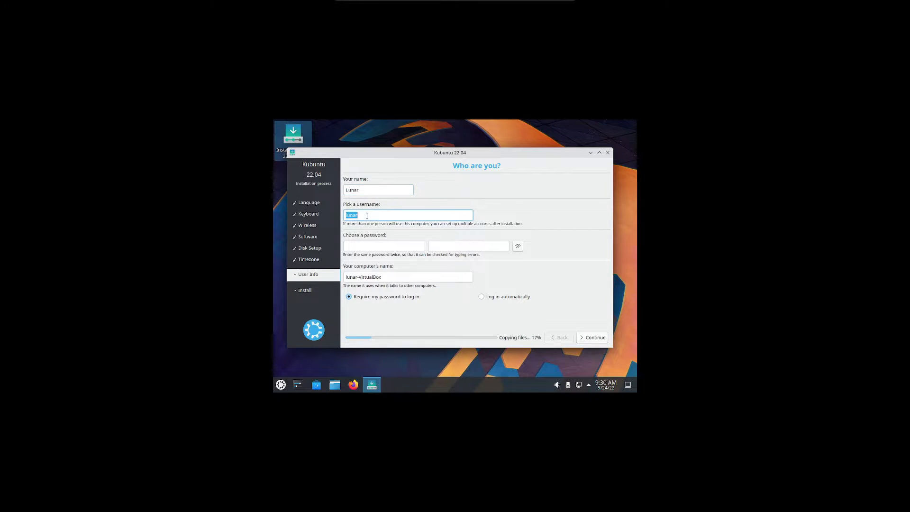
click(359, 215)
click(370, 189)
text(sfafs)
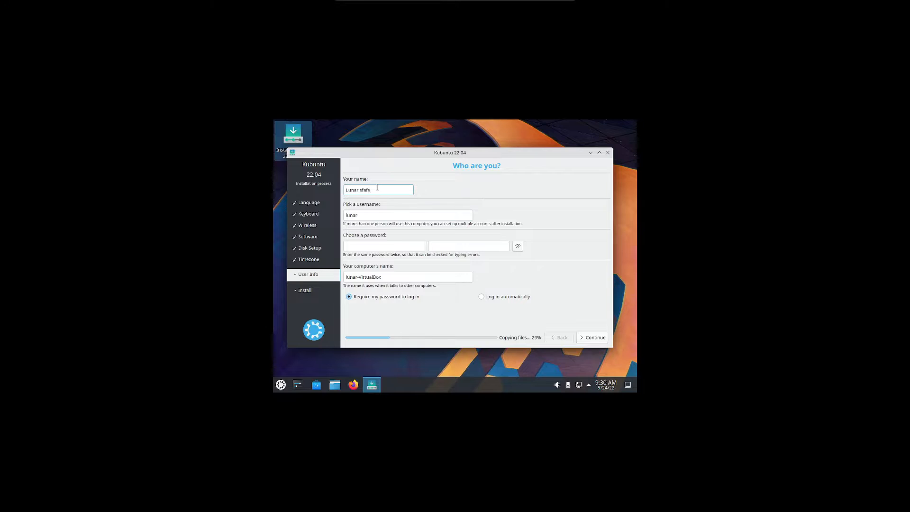
key(BackSpace)
key(BackSpace)
key(BackSpace)
key(BackSpace)
key(BackSpace)
Step: Enter the account password in both password fields, keeping the suggested computer name and the password requirement at login
click(399, 250)
text(********)
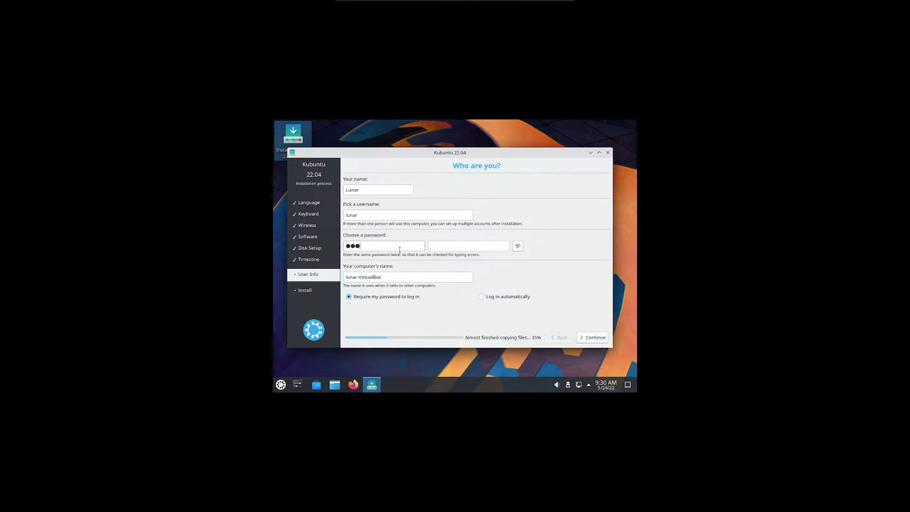
text(**)
key(Tab)
text(****)
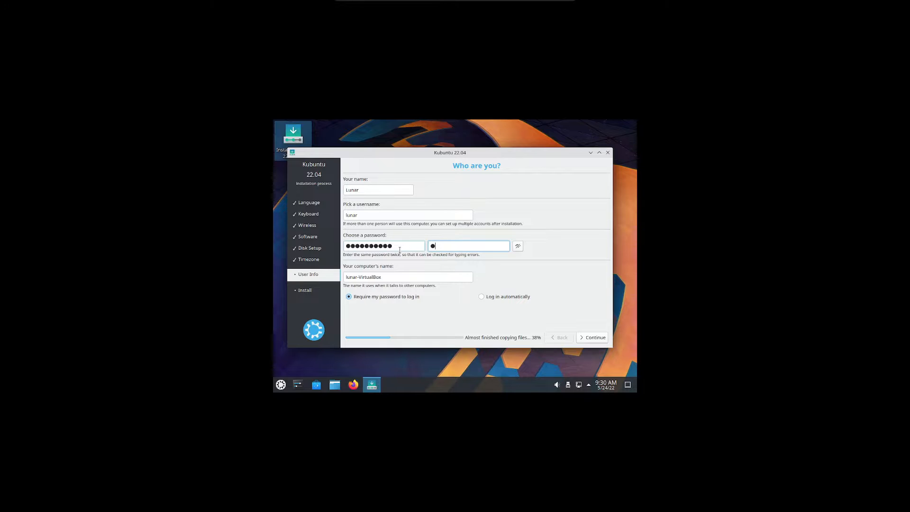
text(******)
key(Tab)
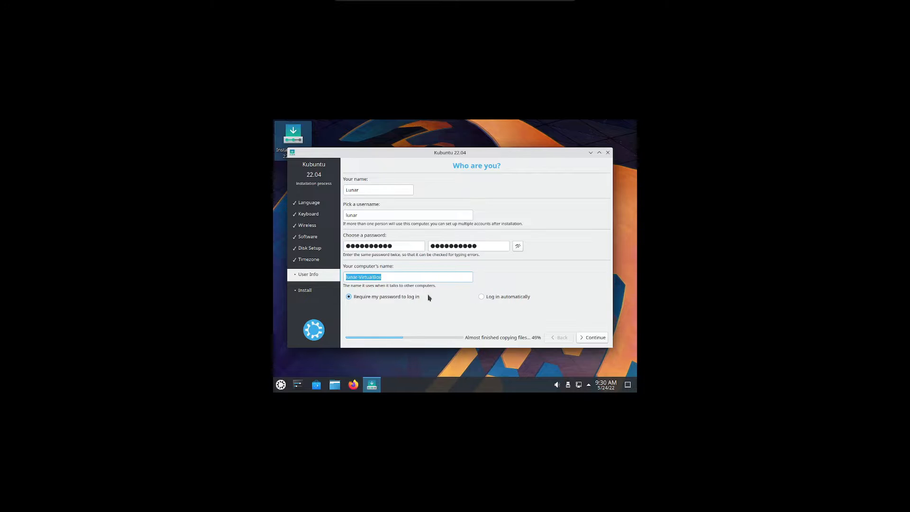
Step: Complete the installation with the entered user details and restart the virtual machine, confirming removal of the installation medium
click(588, 338)
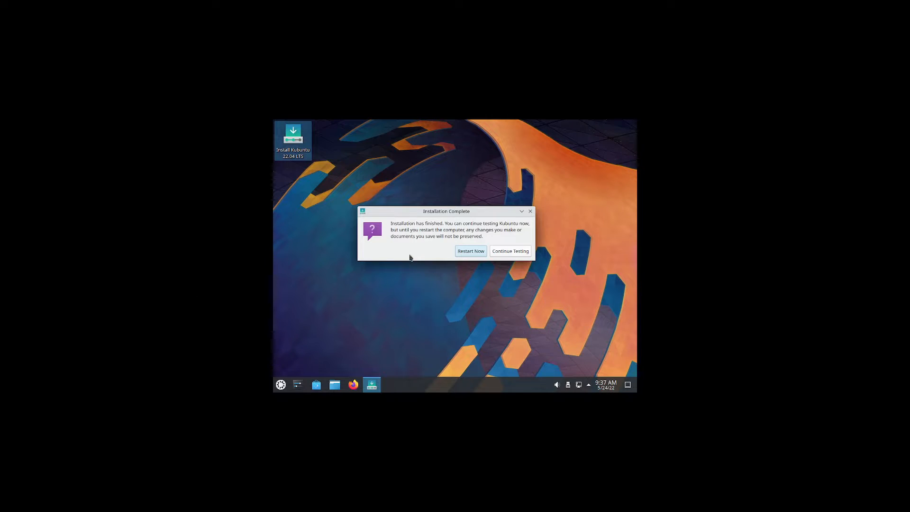
click(465, 251)
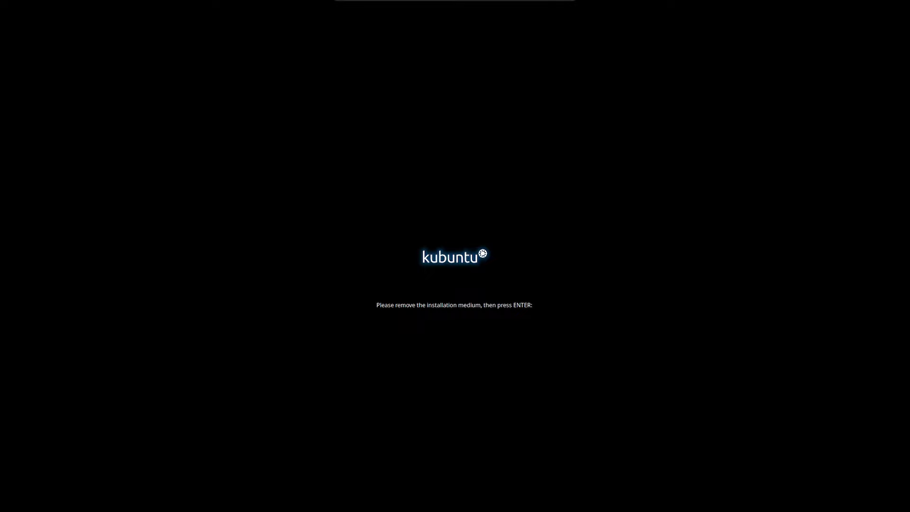
key(Return)
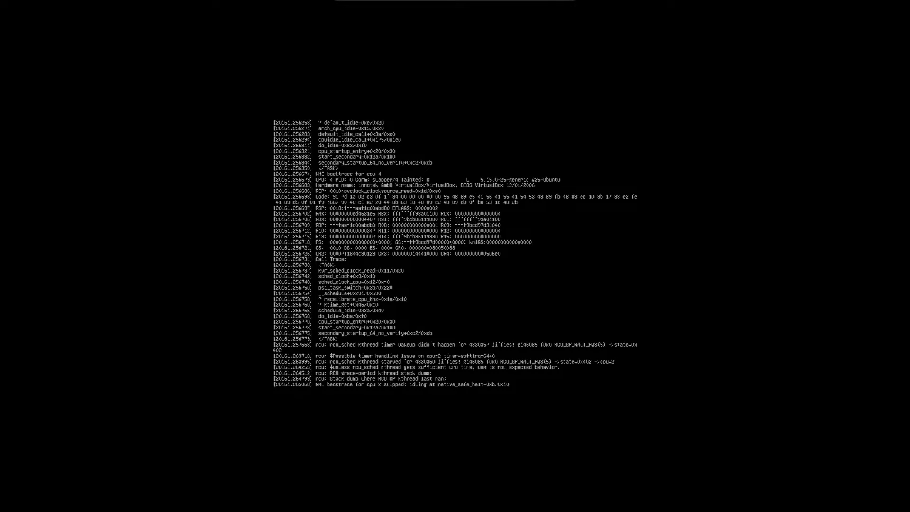
Step: Take the Kubuntu virtual machine out of full screen and reset it, confirming the reset
key(Control_R+f)
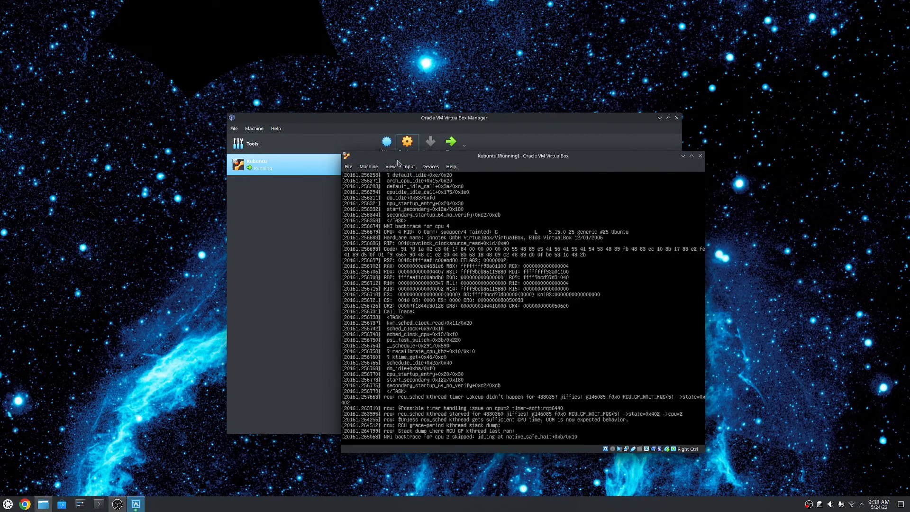
drag(396, 157, 349, 143)
click(322, 152)
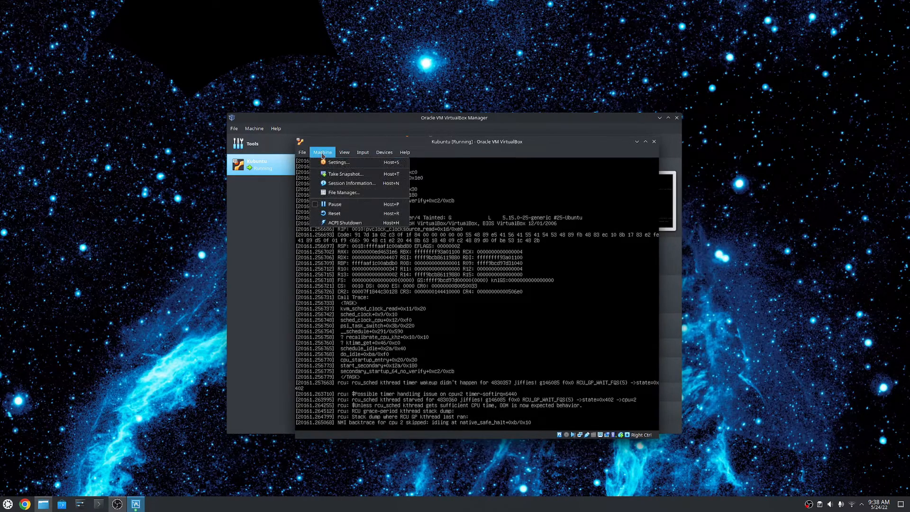
click(335, 213)
click(460, 312)
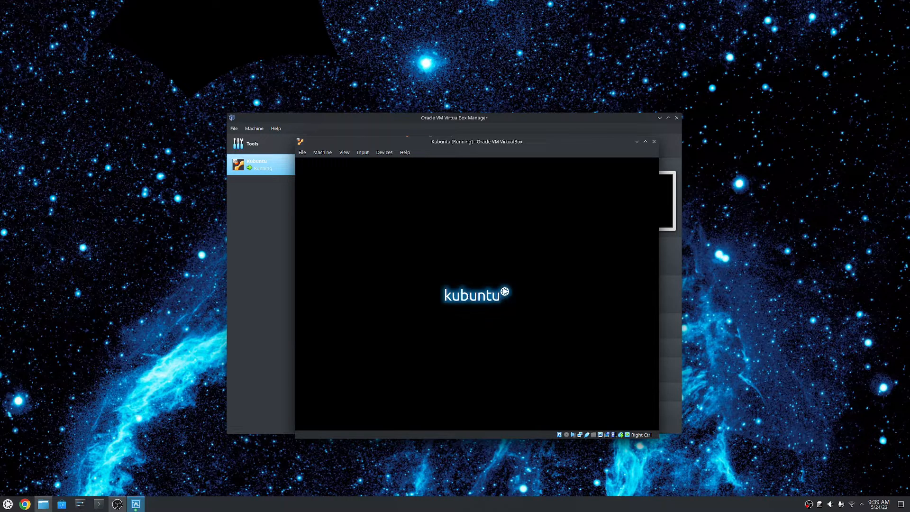
Step: Return the virtual machine to full screen and log in to Kubuntu by entering the account password
key(ctrl+f)
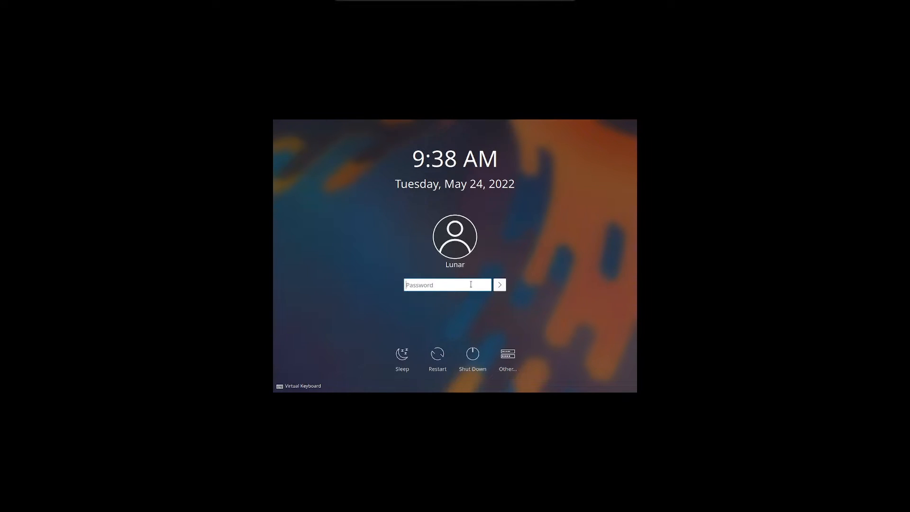
text(**********)
key(ctrl+a)
key(BackSpace)
text(**********)
key(Return)
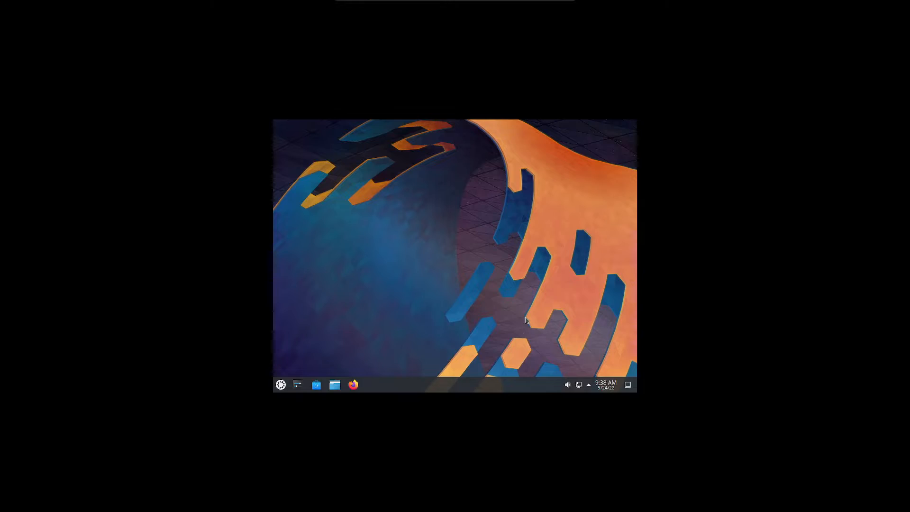
Step: Show the virtual machine in a window, move it aside and minimize the VirtualBox Manager window
key(Control_R+f)
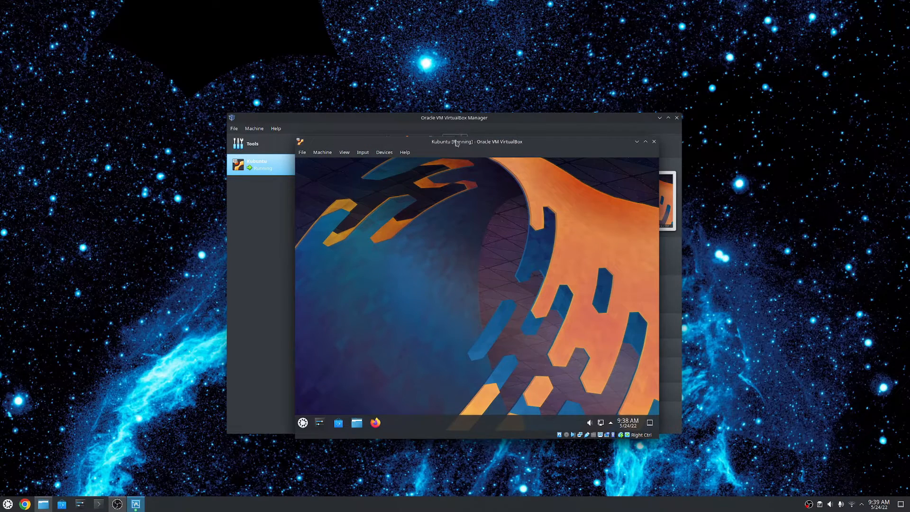
drag(453, 142, 507, 99)
click(330, 121)
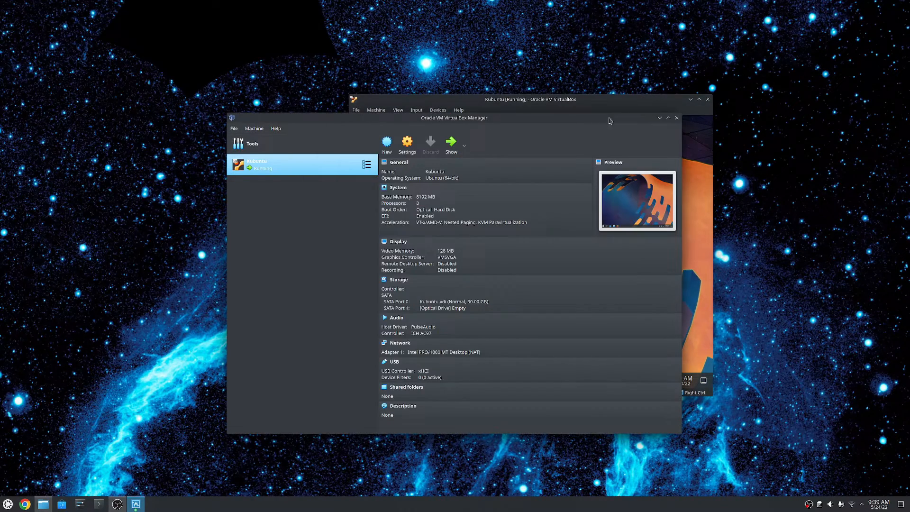
click(658, 118)
drag(261, 362, 129, 246)
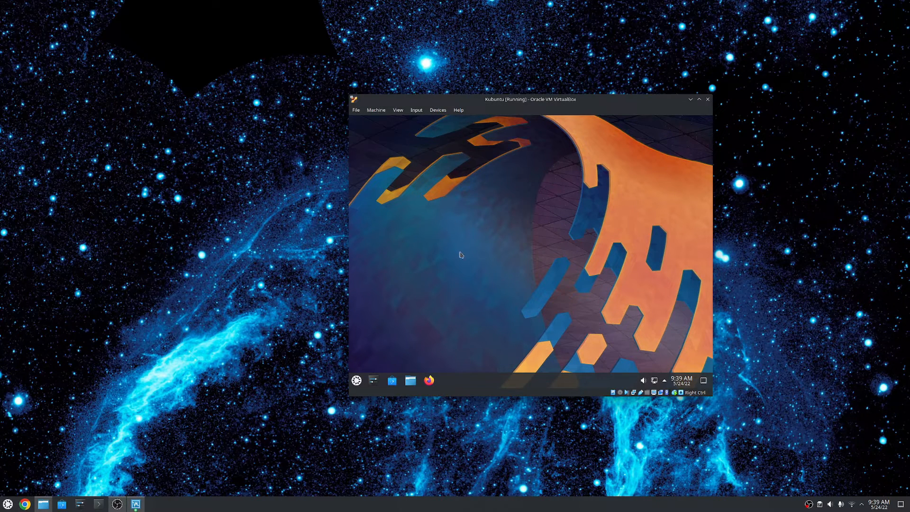
Step: Look over the virtual machine's device options, including Shared Folders and Shared Clipboard, and return the machine to full screen
click(431, 111)
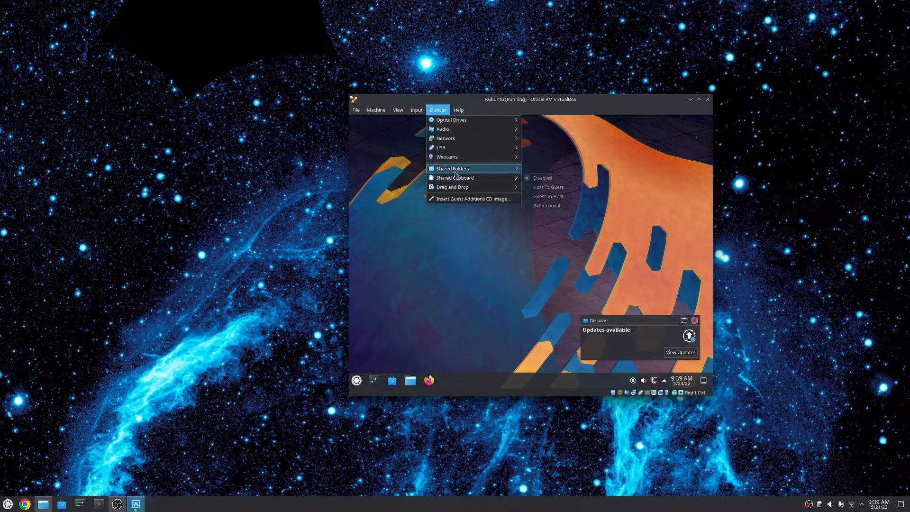
mouse_move(453, 173)
click(389, 251)
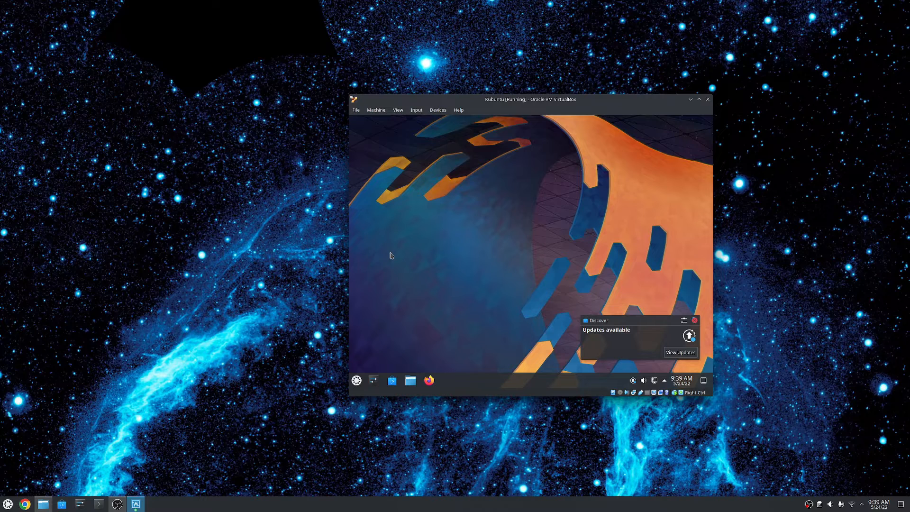
key(Control_R+f)
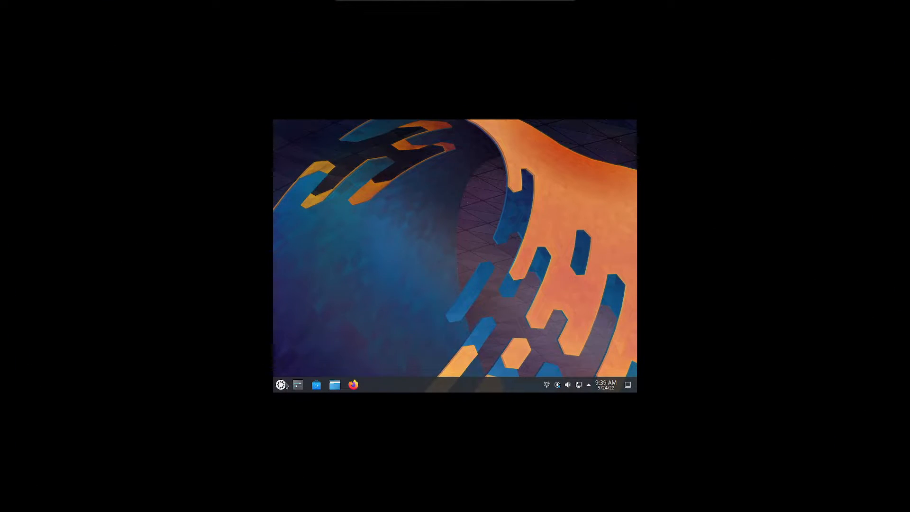
Step: Open the available updates in Discover, review the list and start updating all packages, authenticating with the account password
click(556, 385)
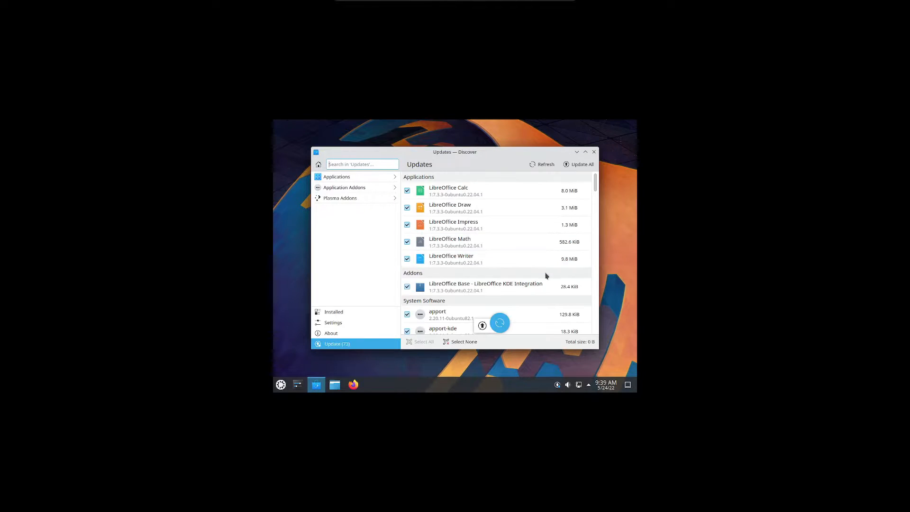
scroll(500, 274, down, 1)
scroll(504, 287, down, 8)
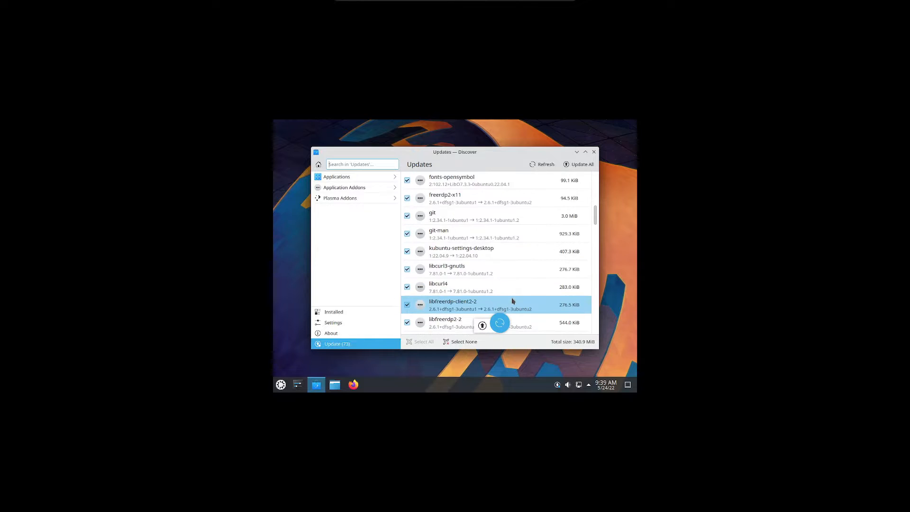
scroll(521, 291, up, 7)
click(578, 164)
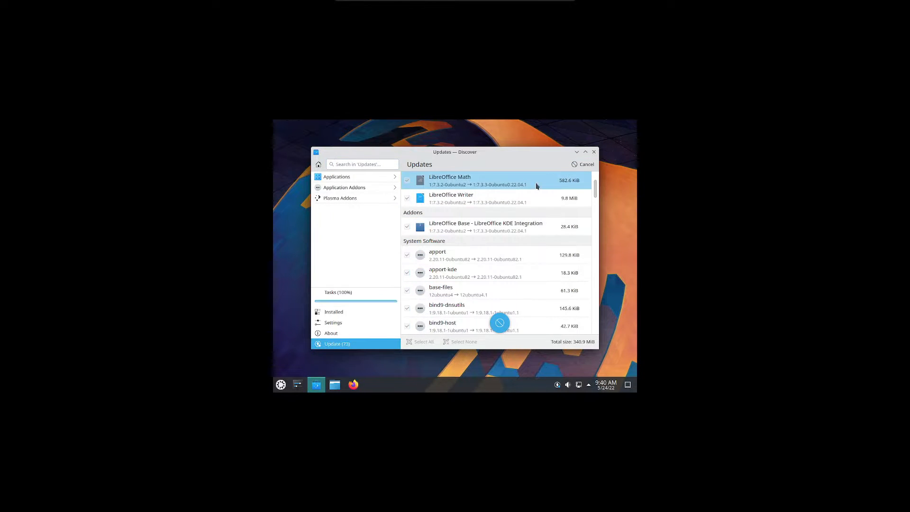
text(●●●●●●●●●●●)
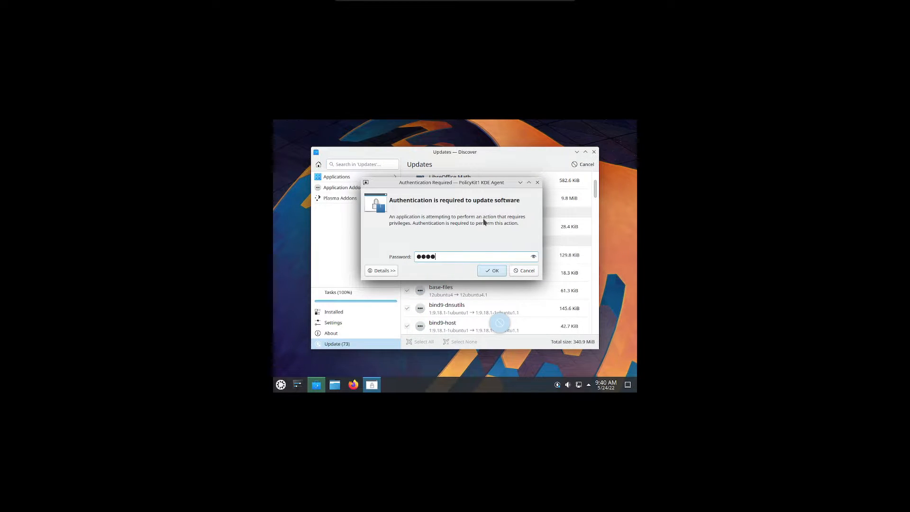
key(Return)
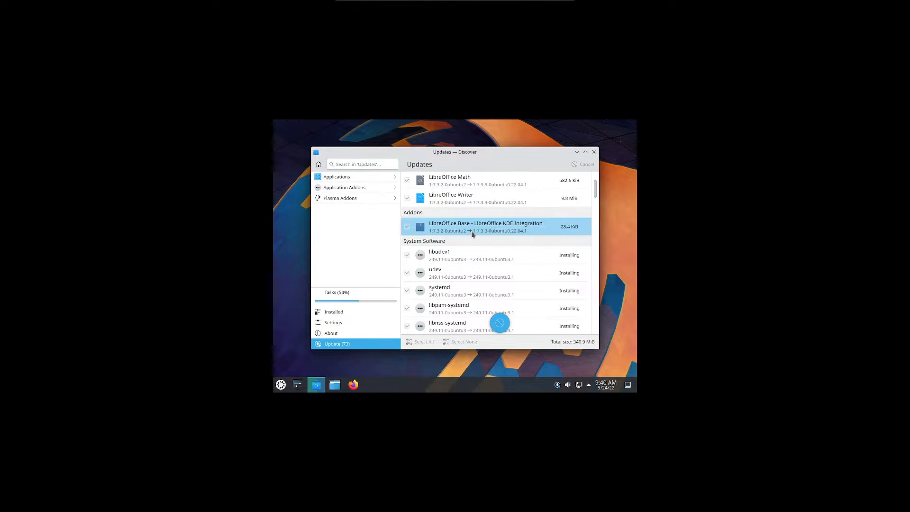
Step: Move the Discover window aside and insert the Guest Additions CD image into the virtual machine
drag(470, 159, 497, 143)
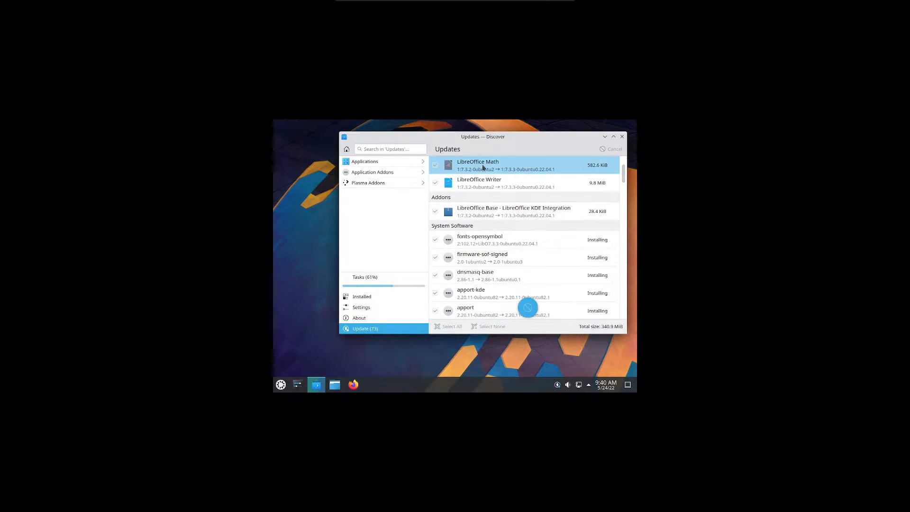
mouse_move(365, 2)
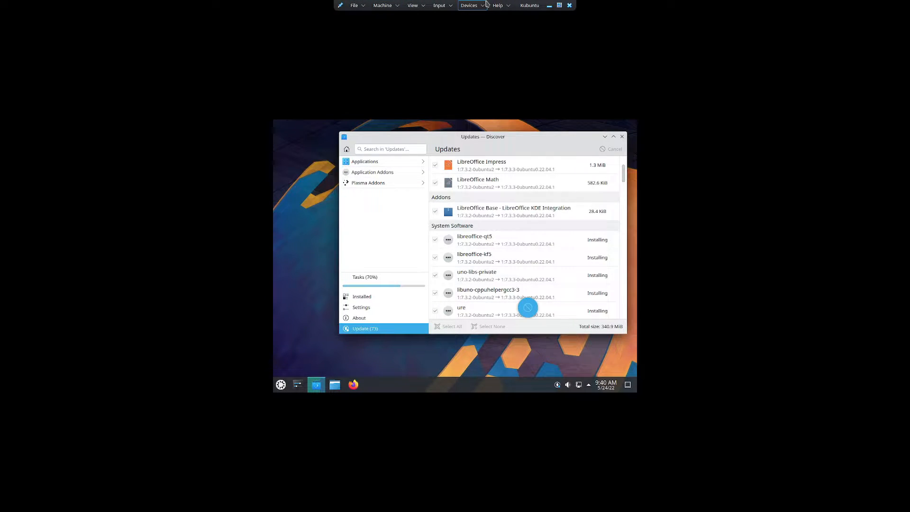
click(394, 7)
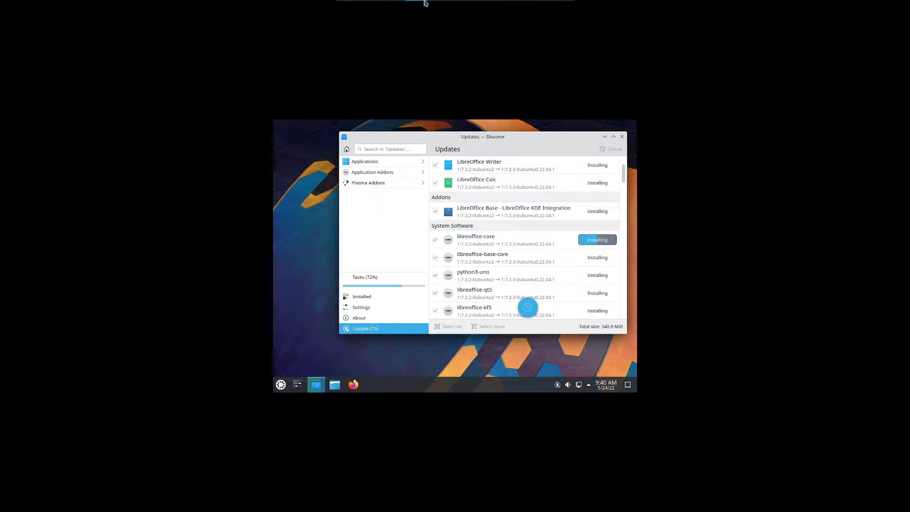
click(467, 6)
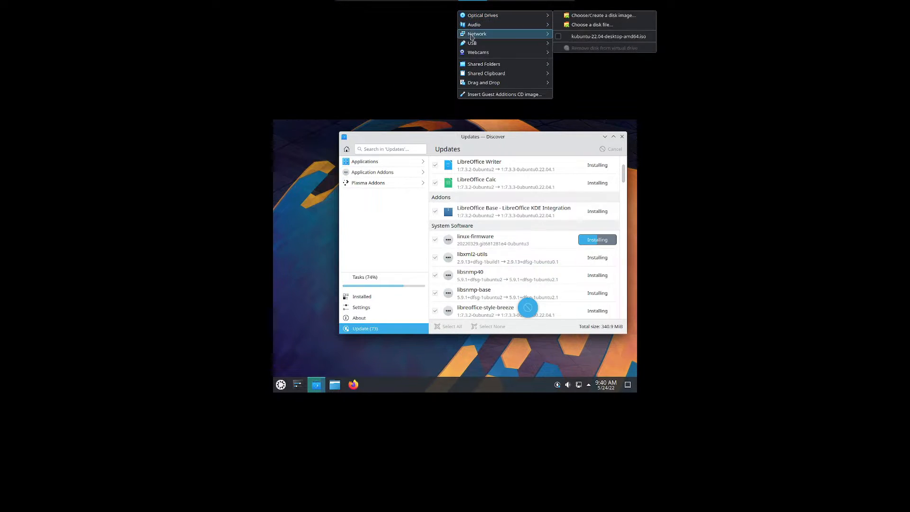
mouse_move(474, 86)
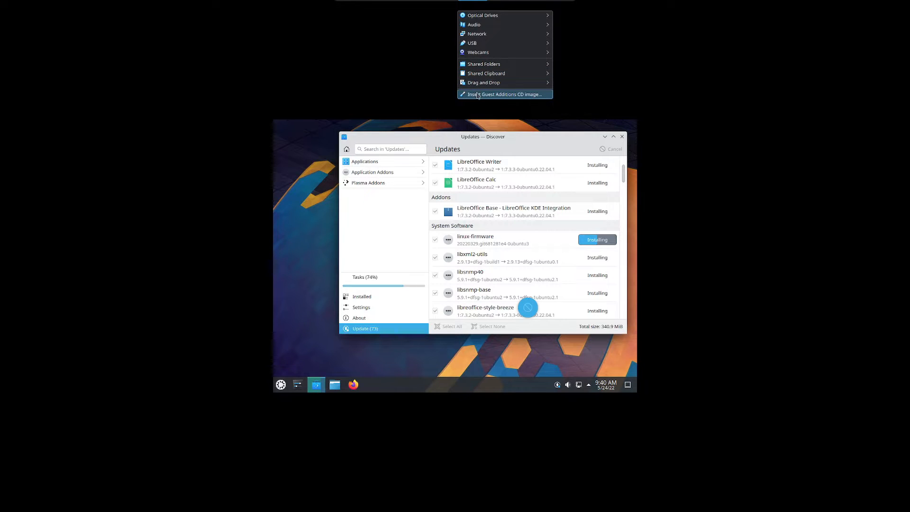
click(494, 94)
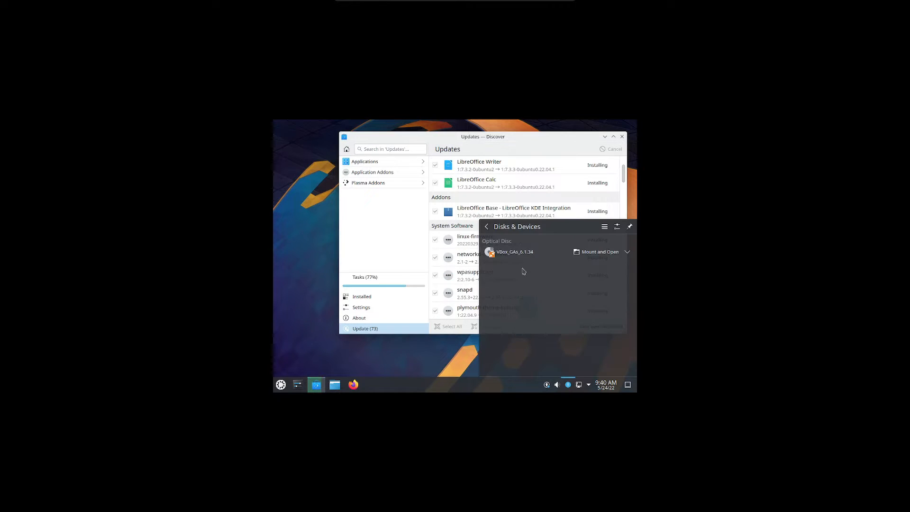
Step: Mount and open the VBox_GAs_6.1.34 disc, enlarging and repositioning its file window so all the files show
click(577, 255)
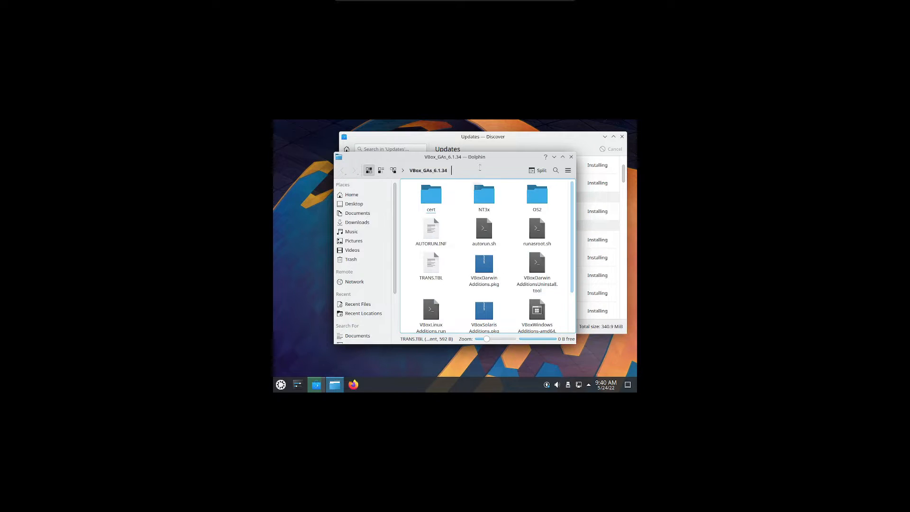
drag(575, 343, 624, 378)
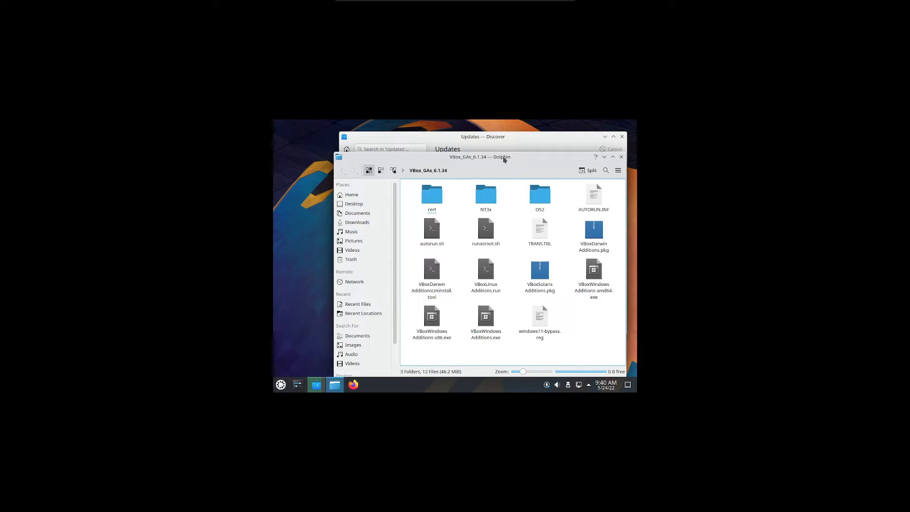
drag(504, 157, 437, 124)
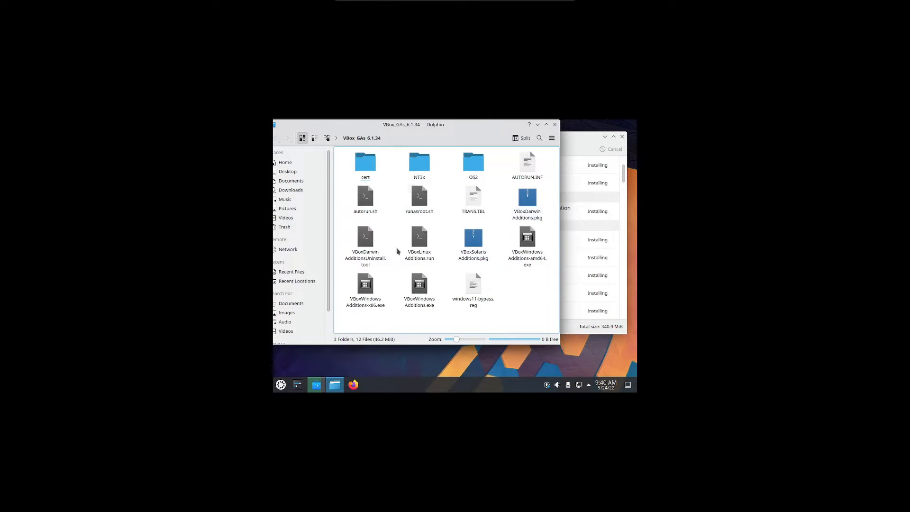
Step: Try to run the VBoxLinuxAdditions.run installer directly in Konsole and close the terminal window
click(421, 246)
right_click(420, 247)
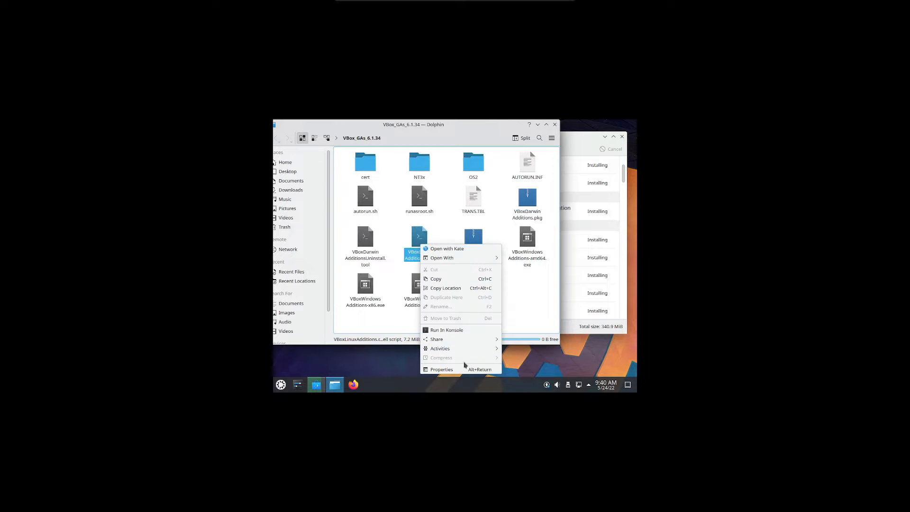
click(462, 339)
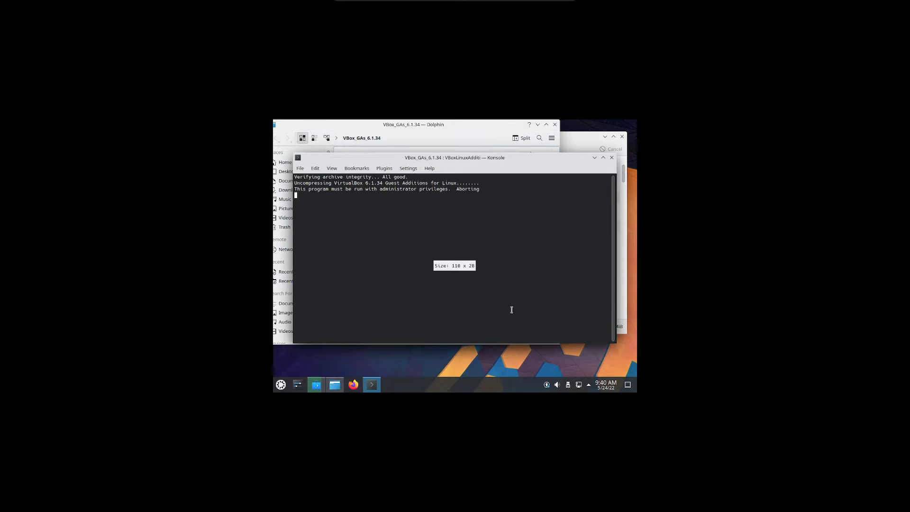
click(602, 157)
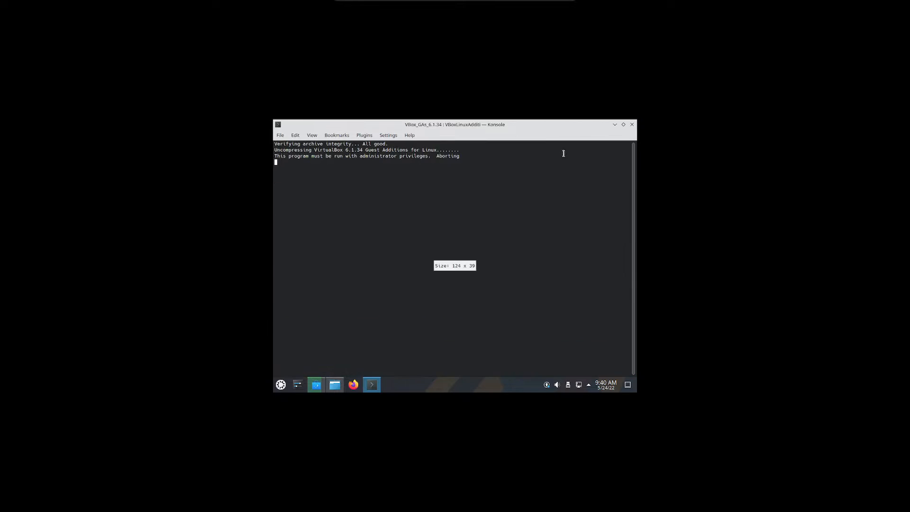
click(634, 125)
Step: Open a terminal in the Guest Additions disc folder and enter, without running it, the command sudo ./VBoxLinuxAdditions.run
right_click(525, 292)
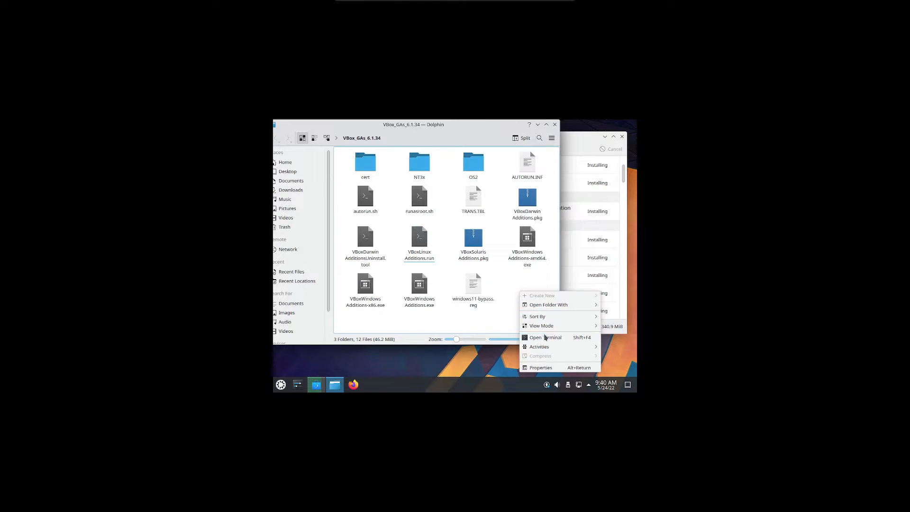
click(544, 337)
double_click(444, 124)
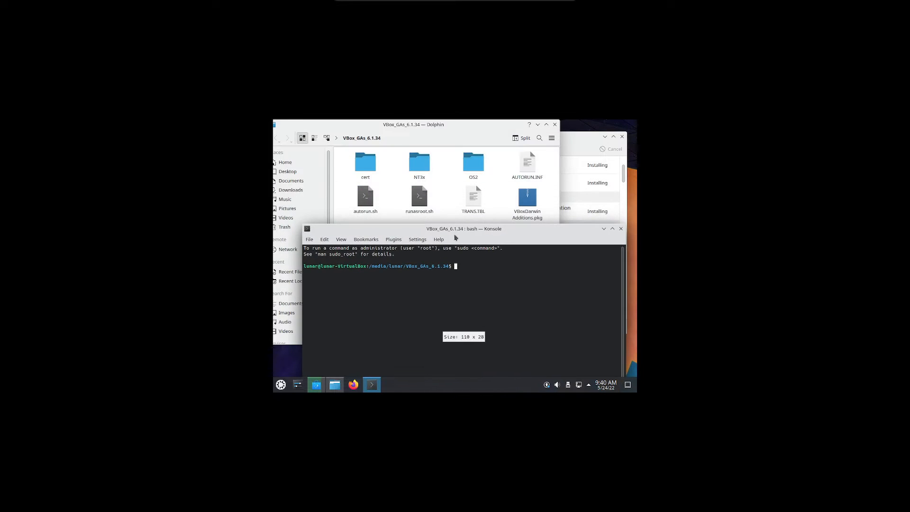
text(sudo )
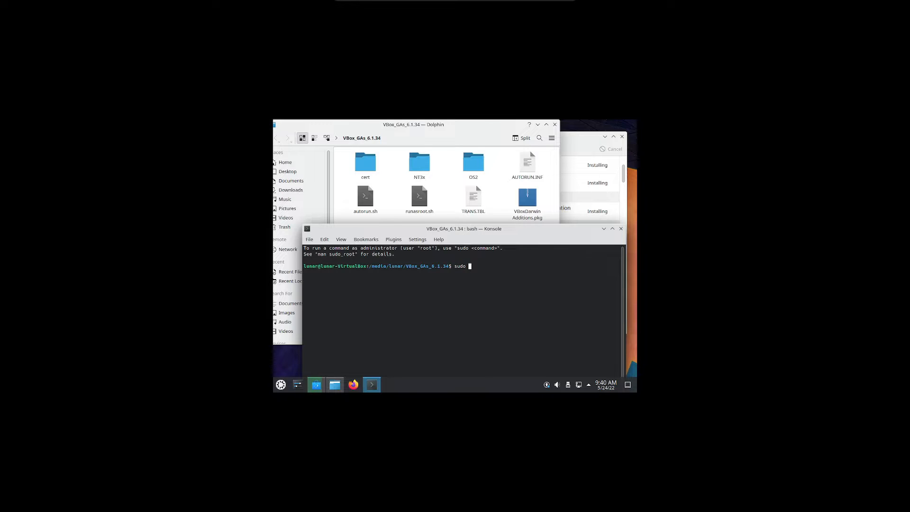
text(./)
drag(489, 233, 472, 280)
text(VBoxLinu)
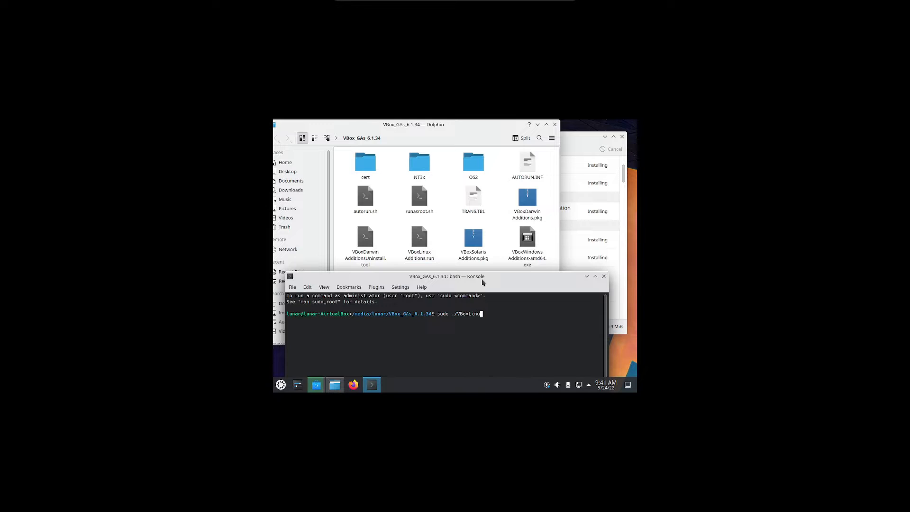
key(Tab)
Step: Check the installation progress of the package updates in Discover's update list
click(577, 142)
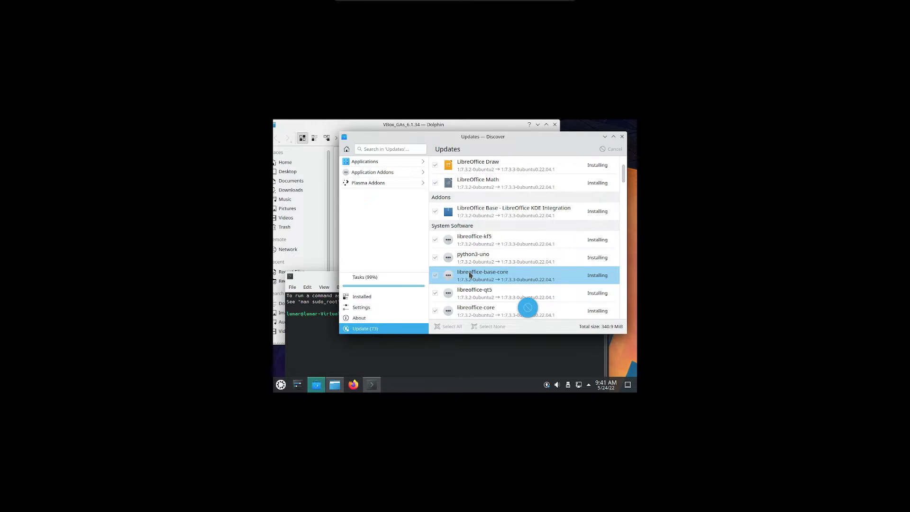
scroll(473, 277, down, 3)
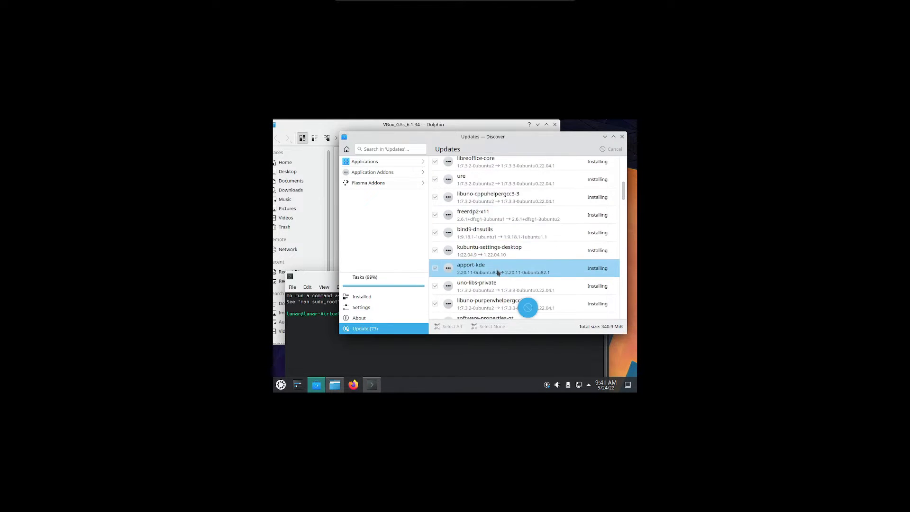
scroll(622, 232, down, 5)
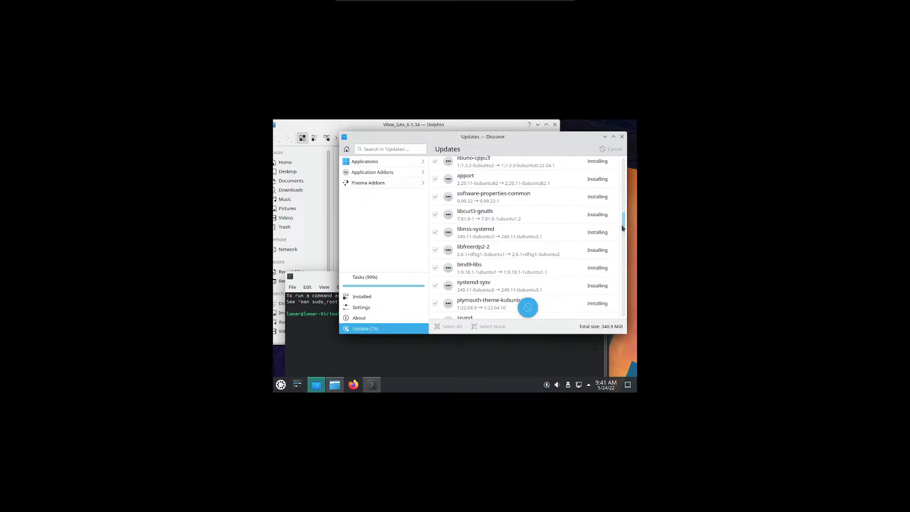
Step: Close Discover, clear the pending command in the terminal and run reboot to restart the virtual machine
drag(622, 236, 623, 308)
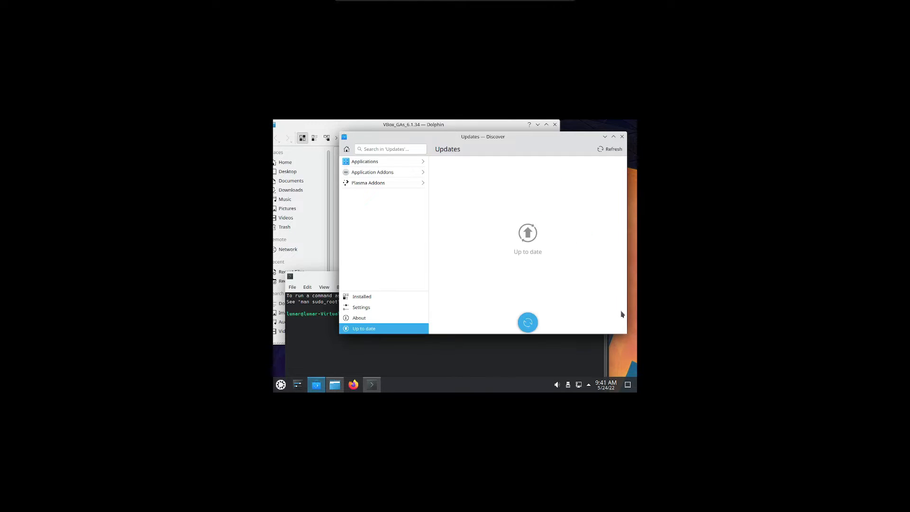
click(622, 137)
drag(287, 313, 360, 317)
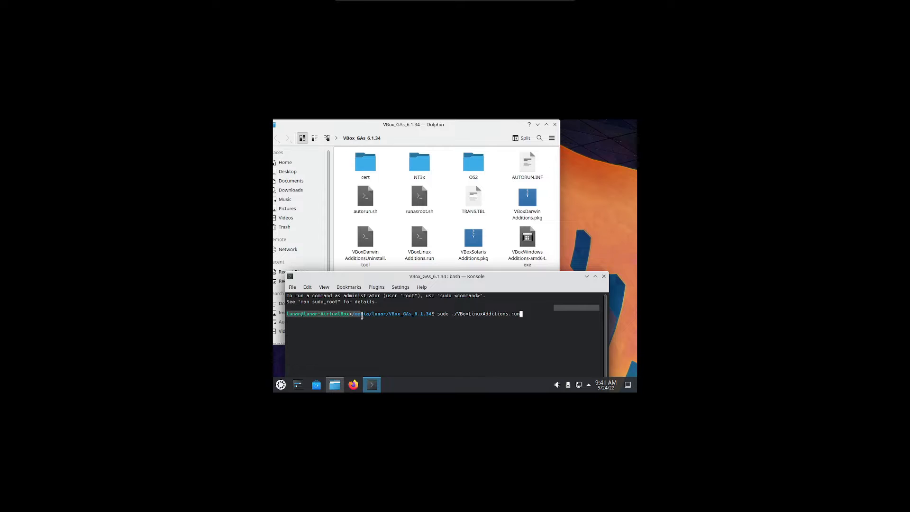
key(BackSpace)
key(BackSpace)
key(BackSpace)
key(BackSpace)
key(BackSpace)
key(BackSpace)
key(BackSpace)
key(BackSpace)
key(BackSpace)
key(BackSpace)
key(BackSpace)
key(BackSpace)
key(BackSpace)
key(BackSpace)
key(BackSpace)
key(BackSpace)
key(BackSpace)
key(BackSpace)
key(BackSpace)
key(BackSpace)
text(reboot)
key(Return)
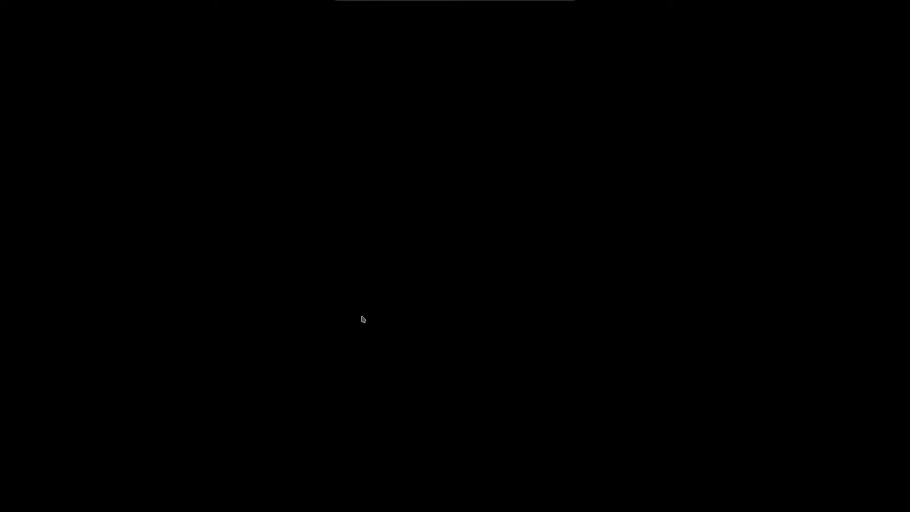
Step: Log in to the desktop by entering the account password
text(****)
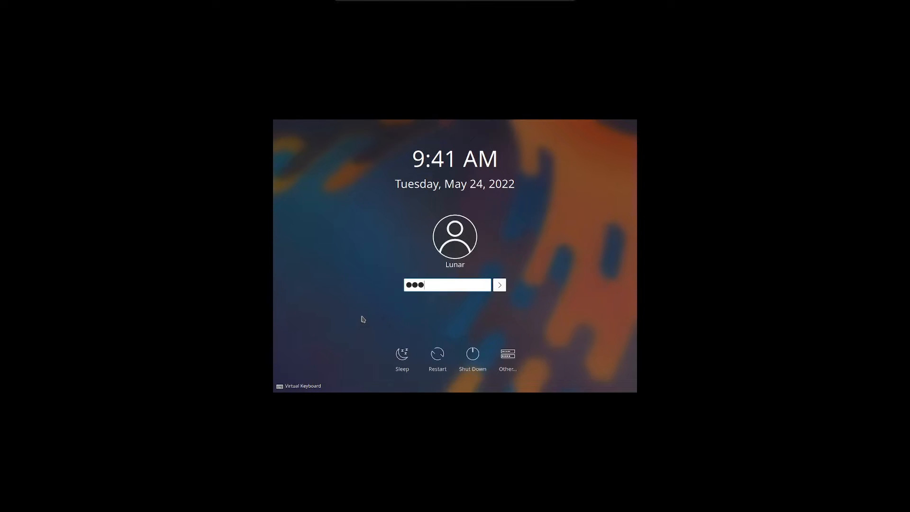
text(*******)
key(Return)
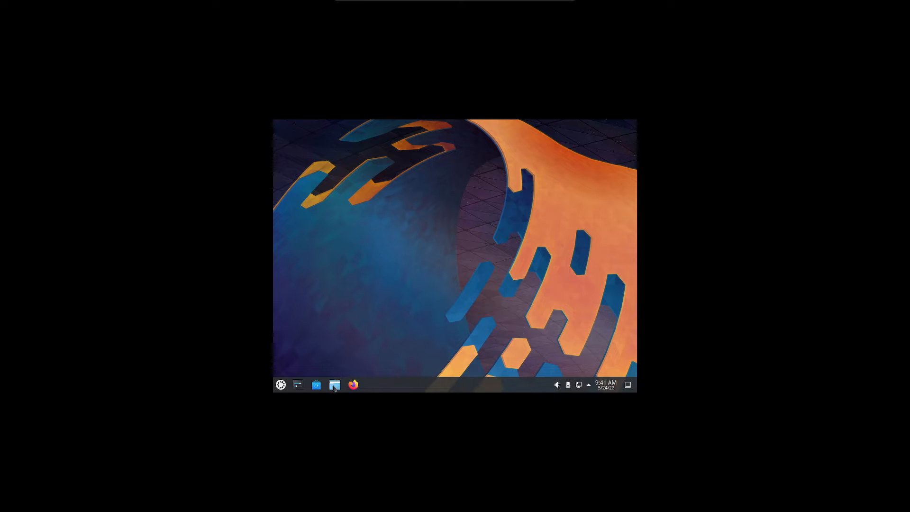
Step: Open the VBox_GAs_6.1.34 disc in the file manager and open a terminal in its folder
click(334, 385)
scroll(355, 327, down, 3)
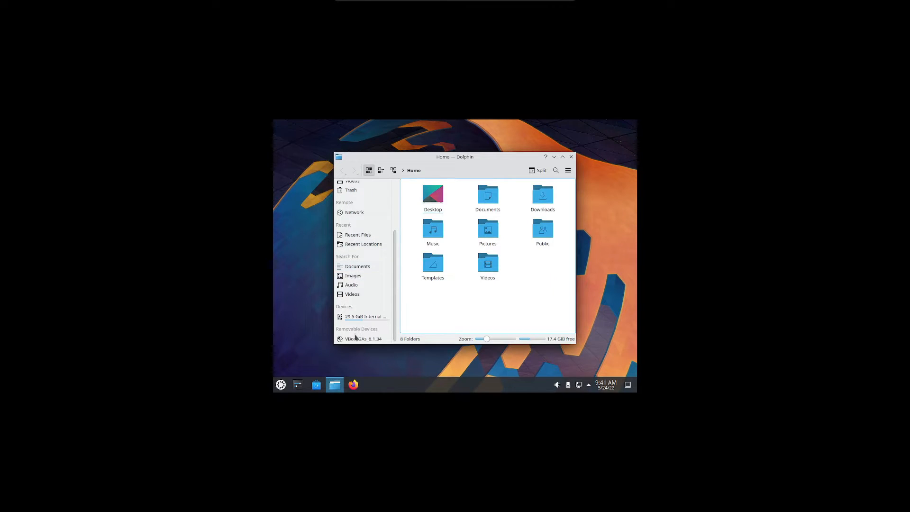
click(363, 338)
right_click(419, 285)
click(436, 325)
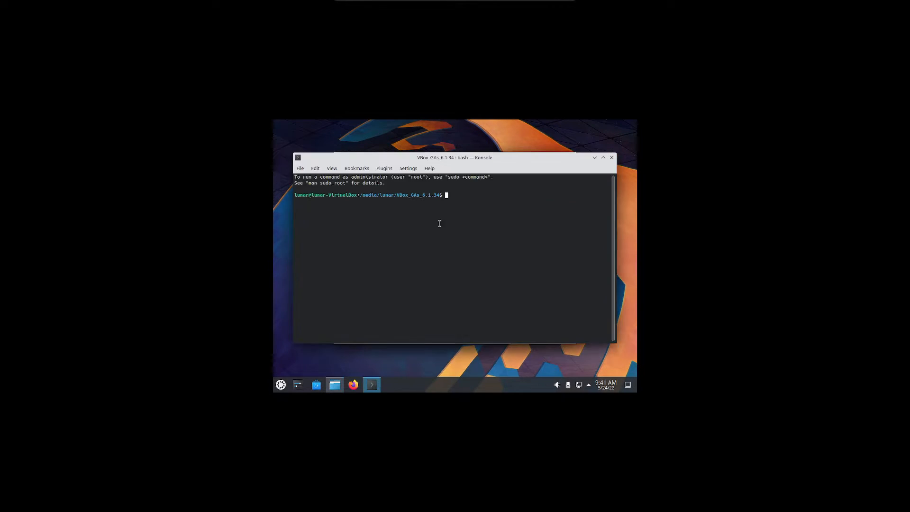
Step: Try to run sudo ./VBoxLinuxAdditions.run, entering the account password for sudo, and interrupt the installer
text(sudo >/VBoxl)
key(Tab)
key(Return)
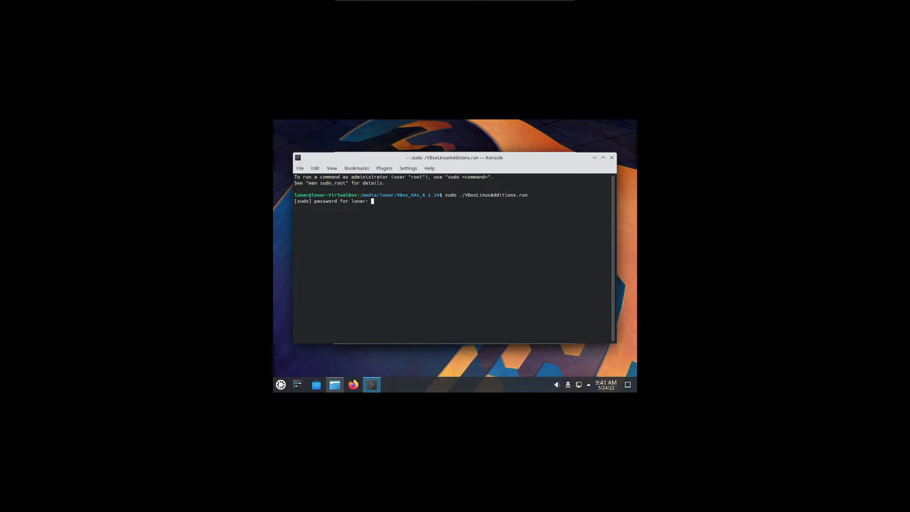
key(Return)
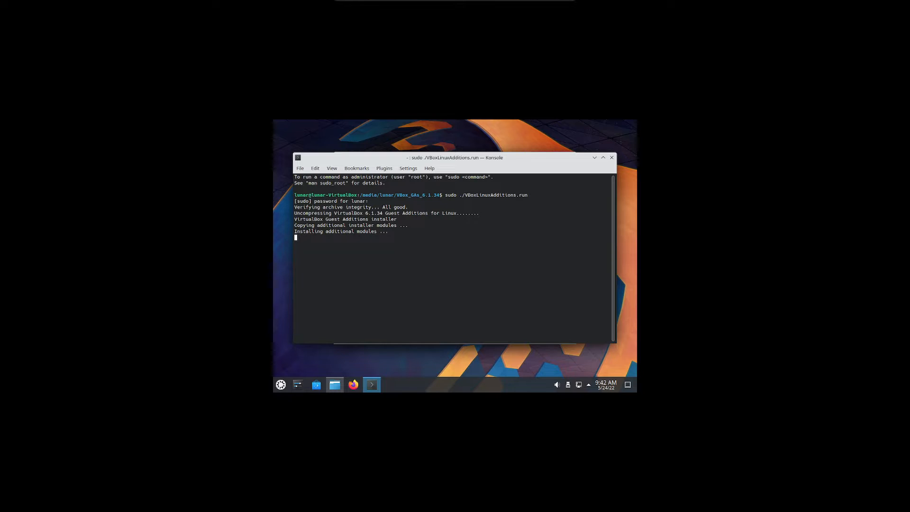
key(ctrl+c)
Step: Install the build packages with sudo apt-get install gcc make perl, answering y to continue
text(su)
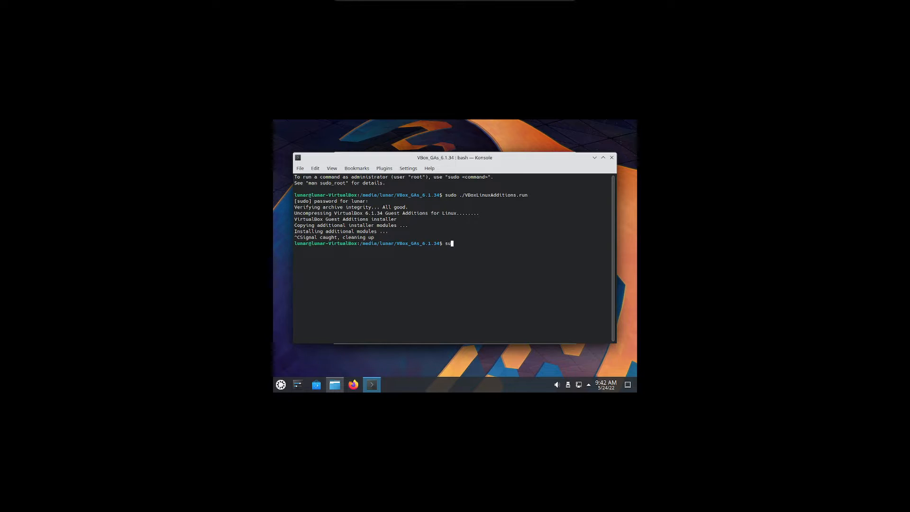
text(do apt-get install gcc make perl)
key(Return)
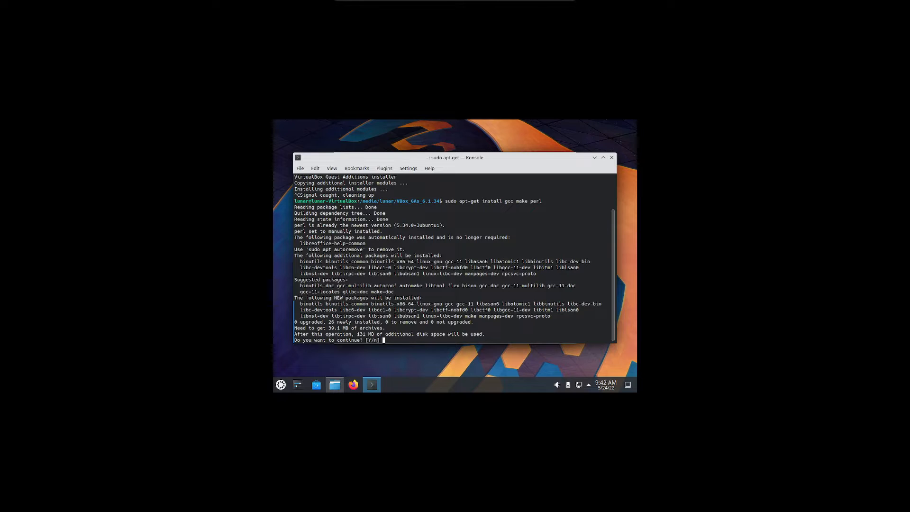
text(y)
key(Return)
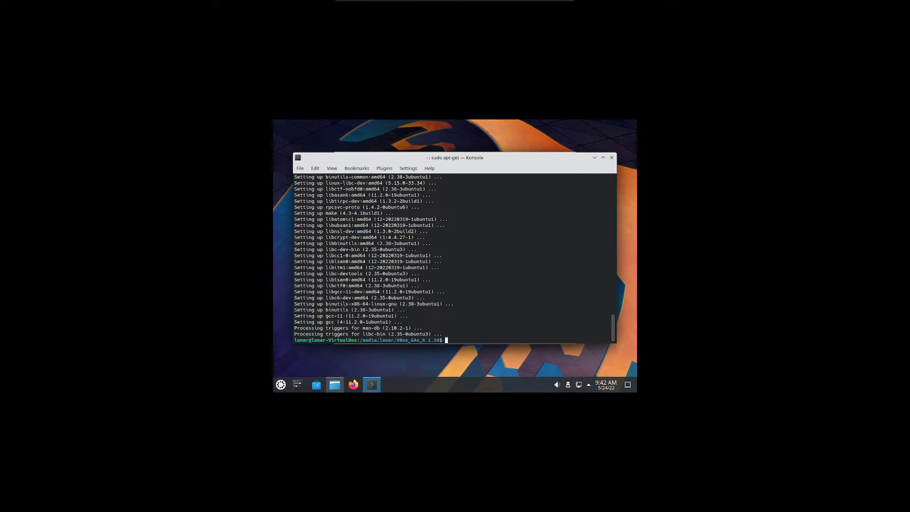
Step: Try to run sudo ./VBoxLinuxAdditions.run from the command history, giving an empty answer to the continue question
key(Up)
key(Up)
key(Down)
key(Down)
key(Up)
key(Up)
key(Down)
key(Down)
key(Up)
key(Up)
key(Up)
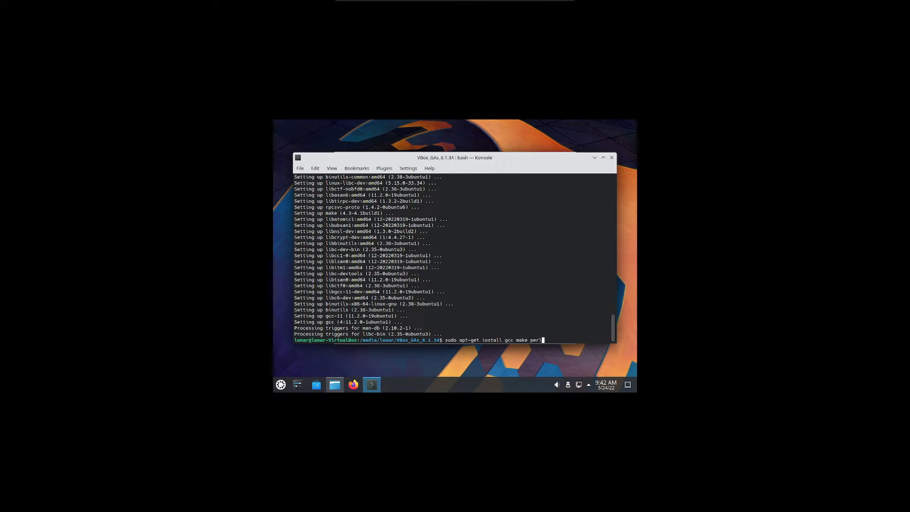
key(Down)
key(Down)
key(Down)
key(Up)
key(Up)
key(Up)
key(Down)
key(Down)
key(Up)
key(Down)
key(Down)
key(Up)
key(Up)
key(Return)
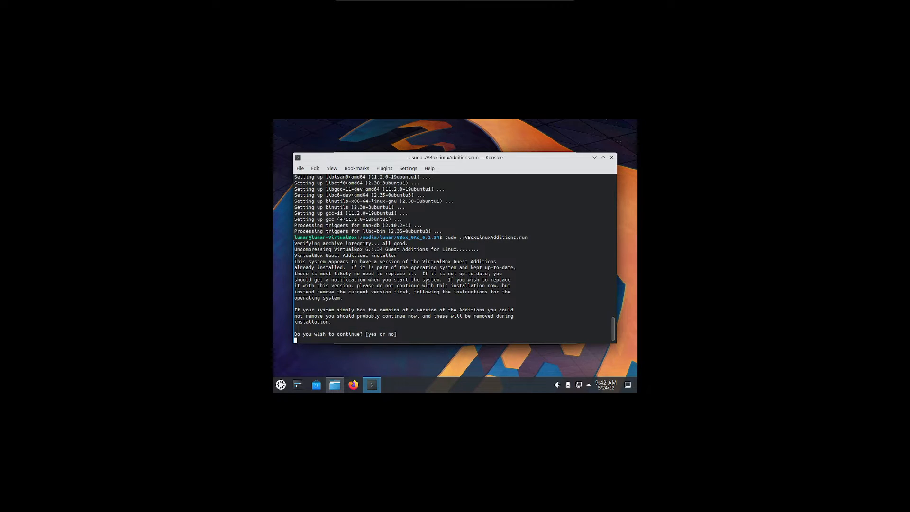
key(Return)
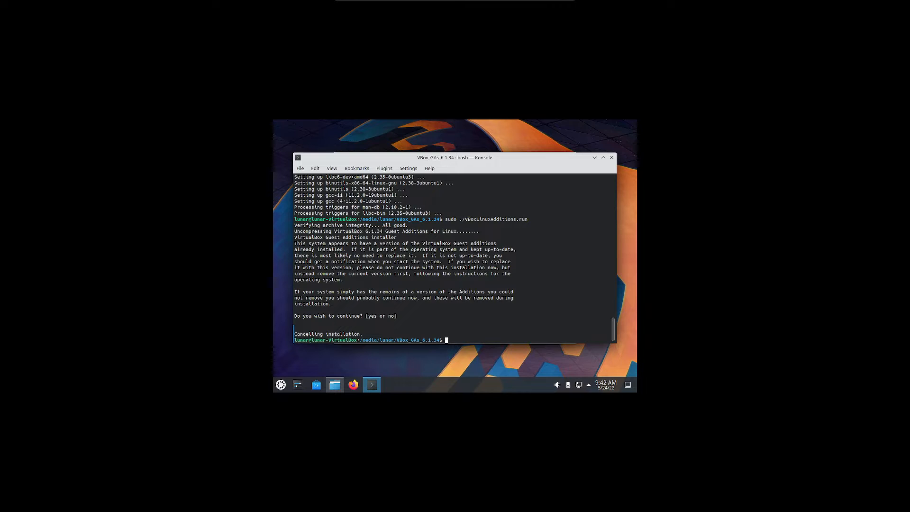
Step: Rerun sudo ./VBoxLinuxAdditions.run and answer yes to continue installing the Guest Additions
key(Up)
key(Return)
text(yes)
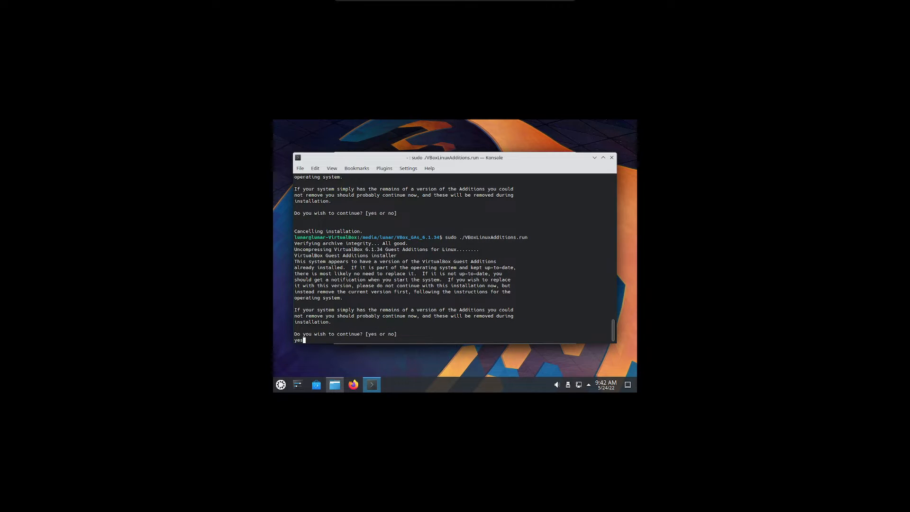
key(Return)
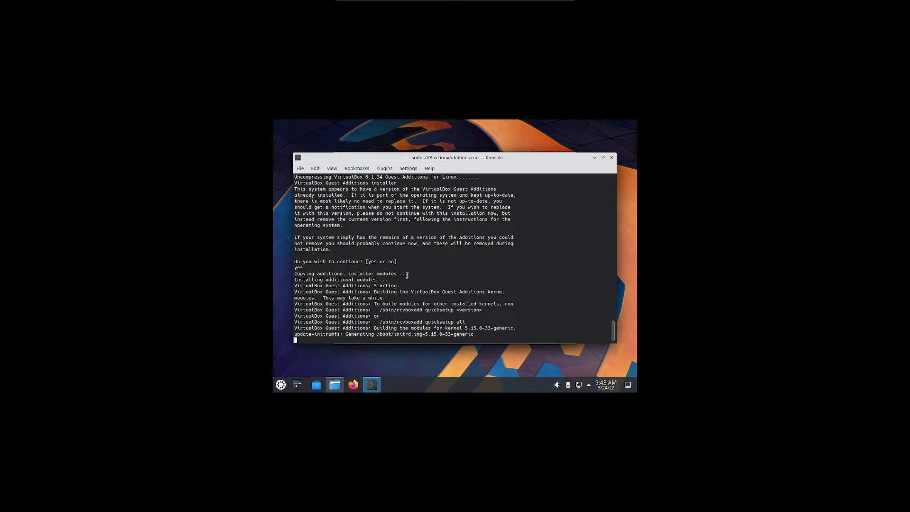
Step: Open System Settings, reposition its window and view the About this System page for the installed software versions
click(297, 384)
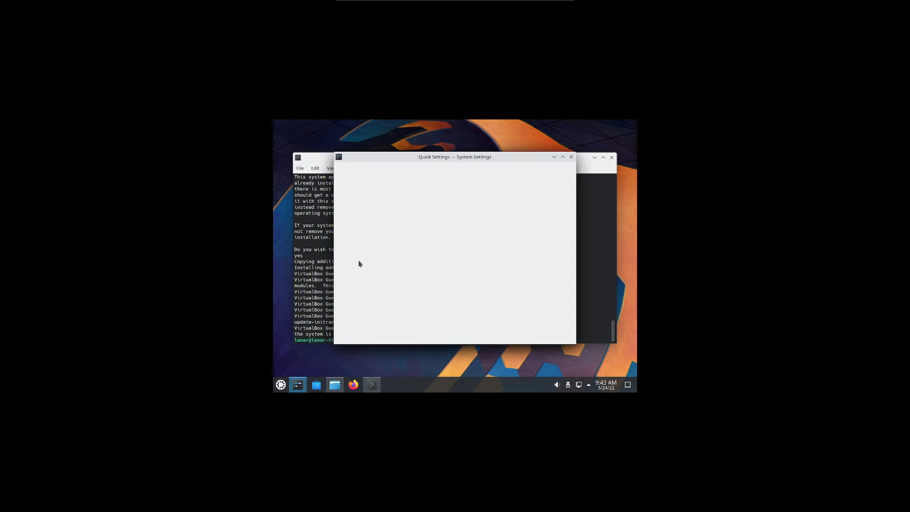
drag(490, 147, 470, 140)
scroll(343, 325, down, 6)
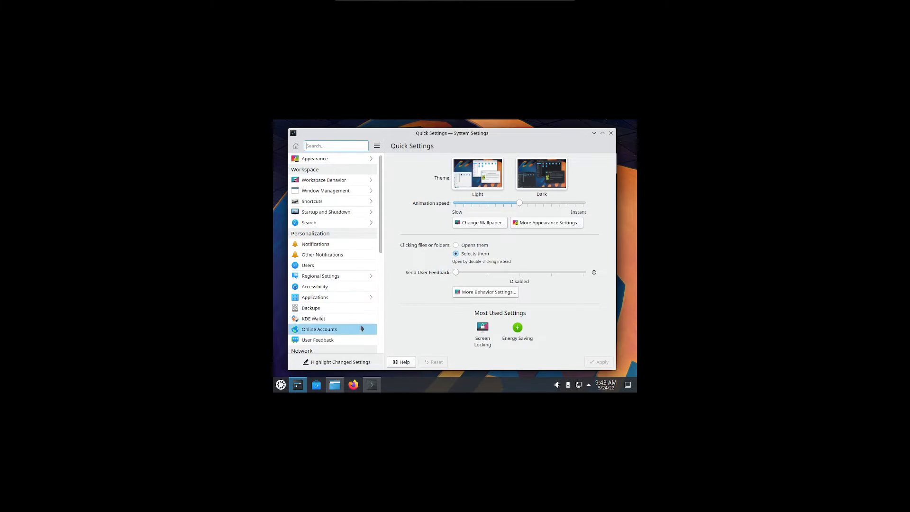
scroll(343, 325, down, 1)
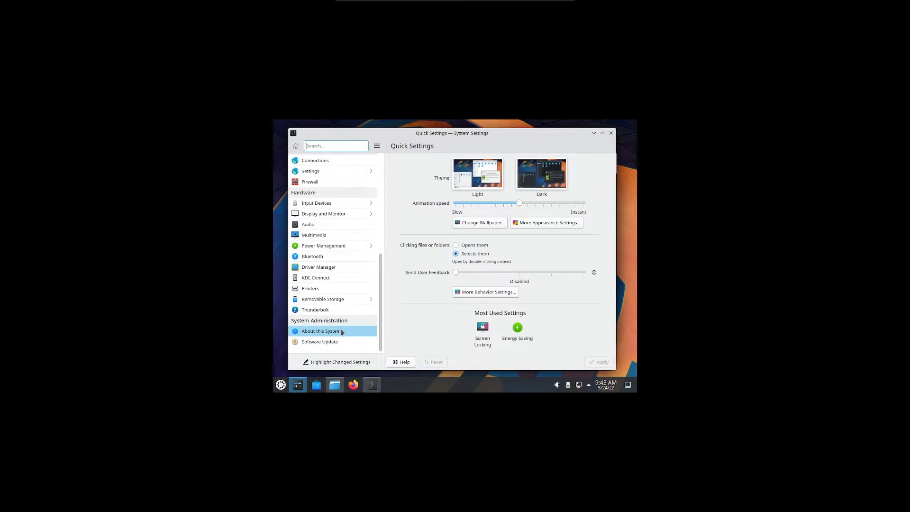
click(341, 330)
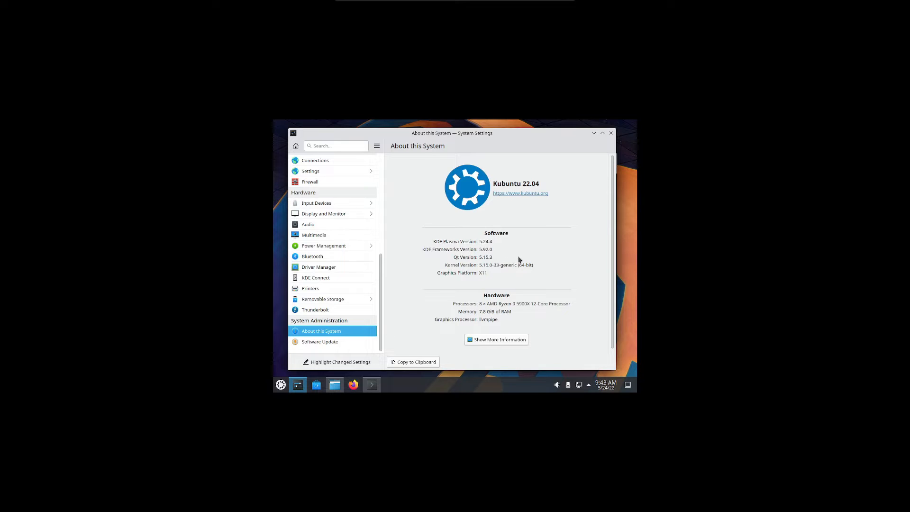
Step: Launch Firefox and end the Konsole session with the exit command
click(353, 385)
click(371, 384)
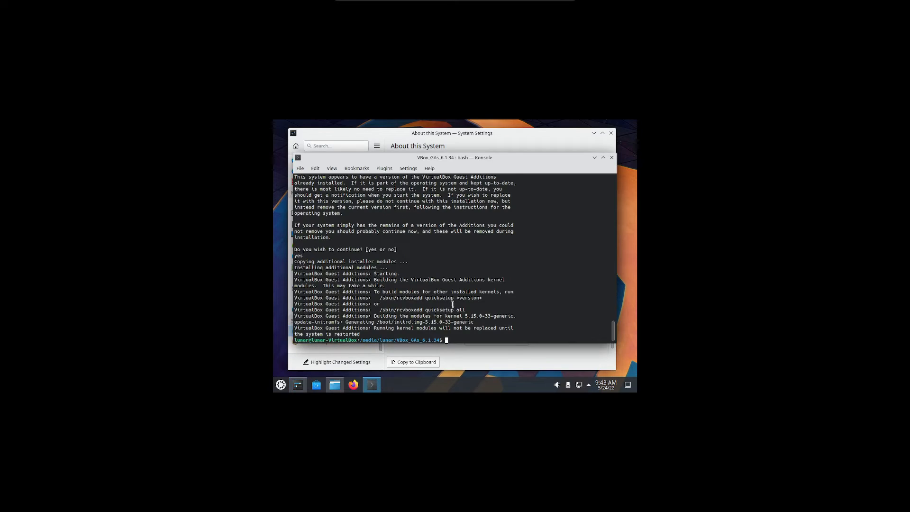
text(exit)
key(Return)
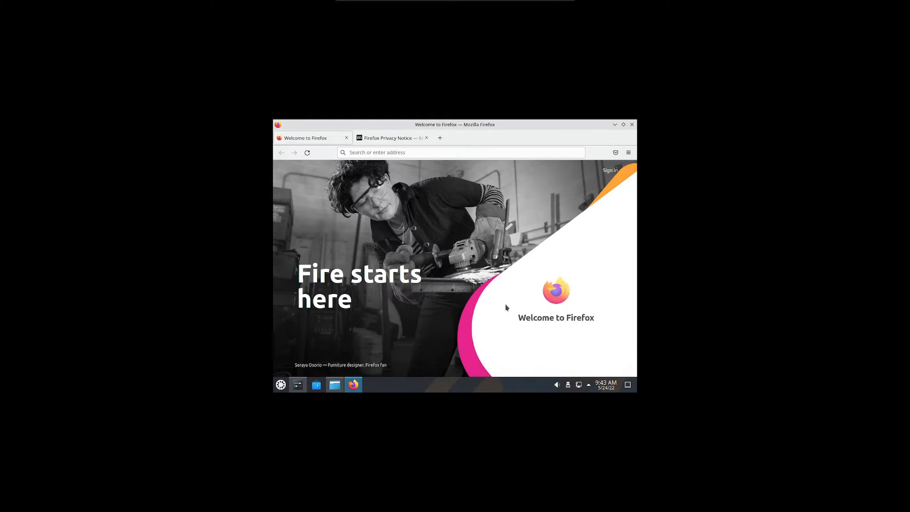
Step: Close the Firefox Privacy Notice tab, search the web for kubuntu backports and open the Kubuntu Backports page on Launchpad
click(426, 138)
click(425, 150)
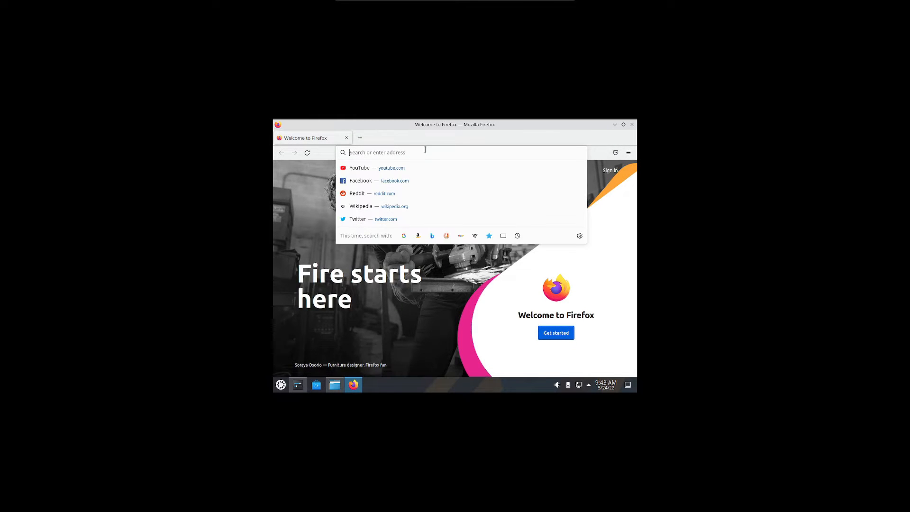
text(kubuntu pack)
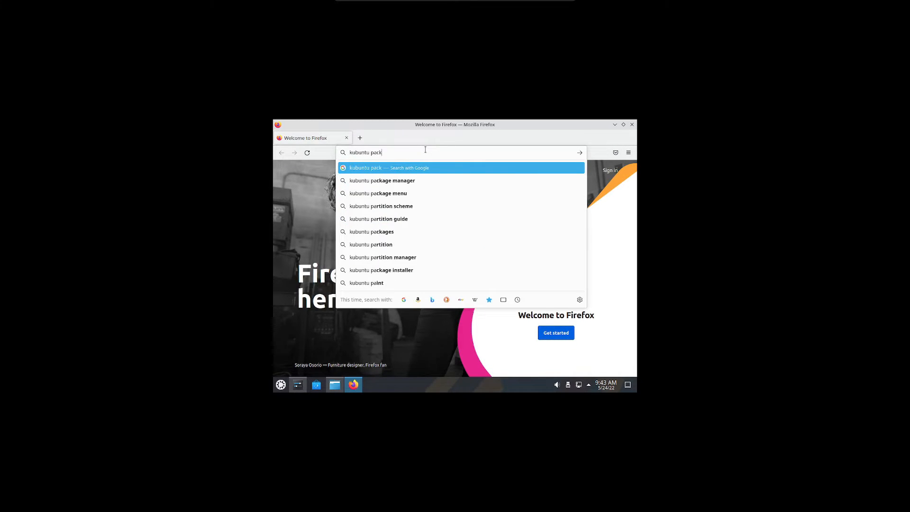
key(BackSpace)
key(BackSpace)
text(backports)
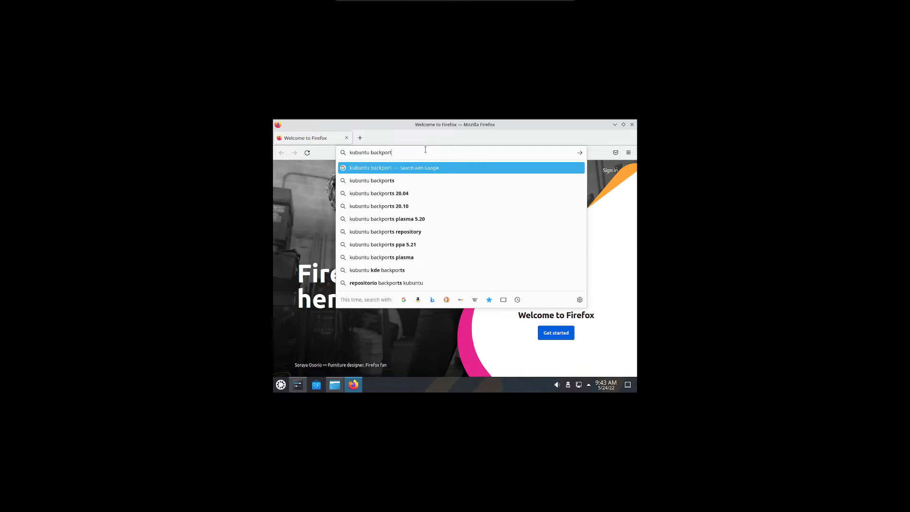
key(Return)
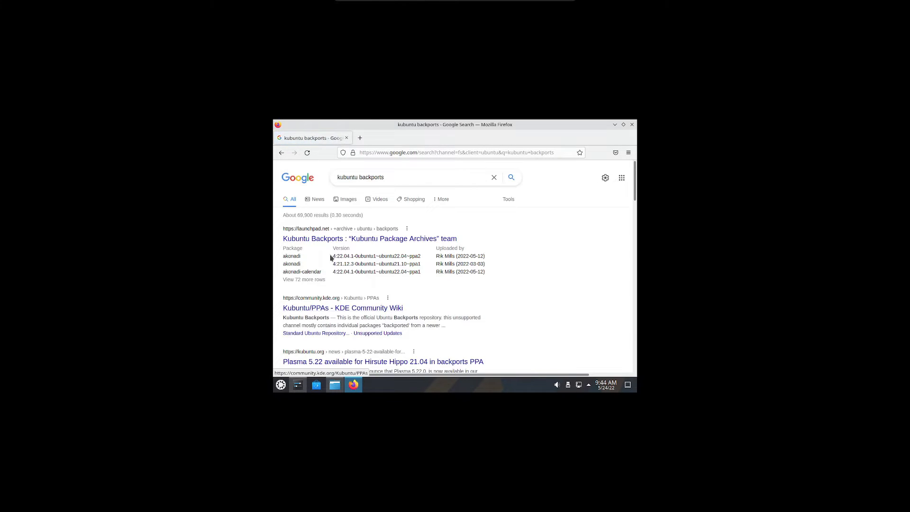
click(309, 237)
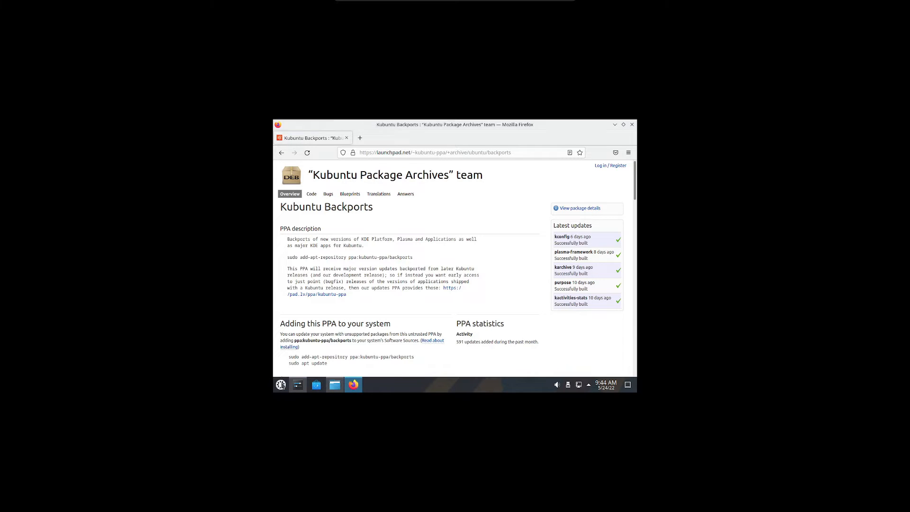
Step: Open a new Konsole window, return to Firefox and highlight the PPA description's text about backported major version updates
click(280, 385)
click(415, 258)
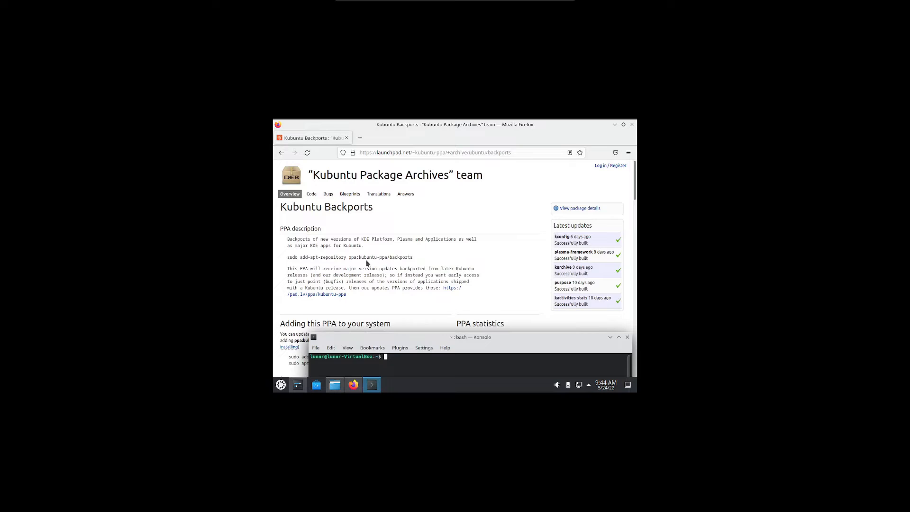
click(368, 260)
drag(356, 257, 416, 257)
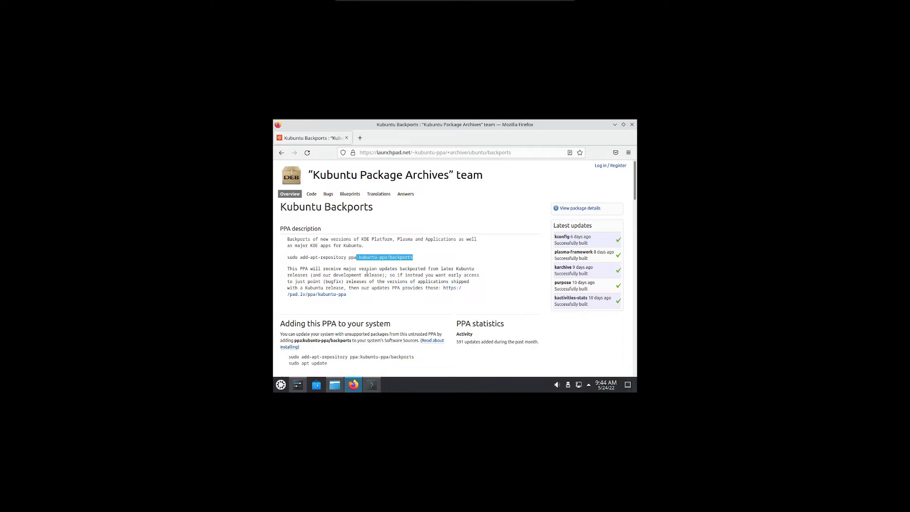
drag(341, 268, 482, 275)
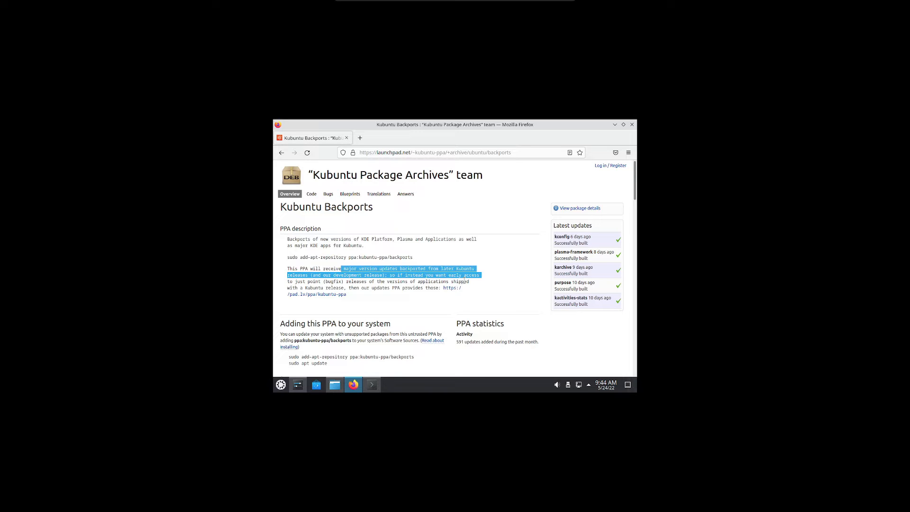
Step: Bring the Konsole window in front of the Launchpad page and show the page's "Adding this PPA to your system" commands above it
click(371, 385)
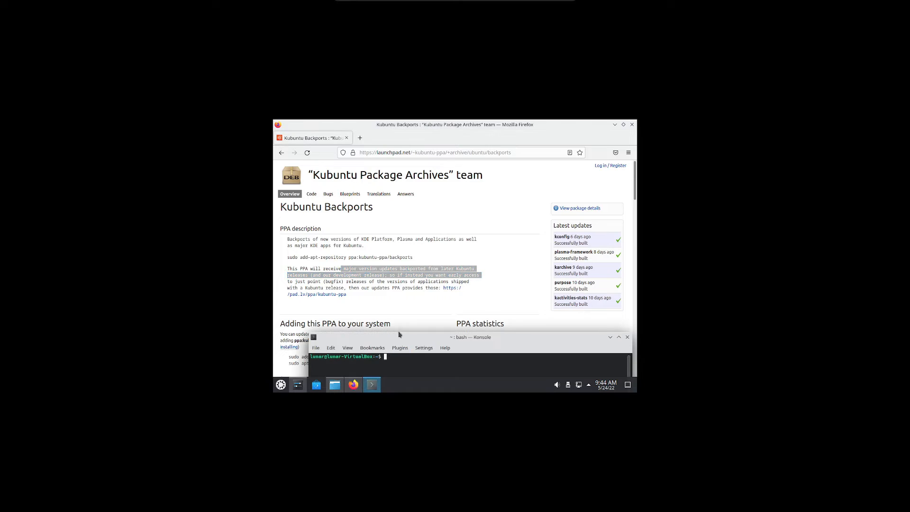
scroll(391, 288, down, 12)
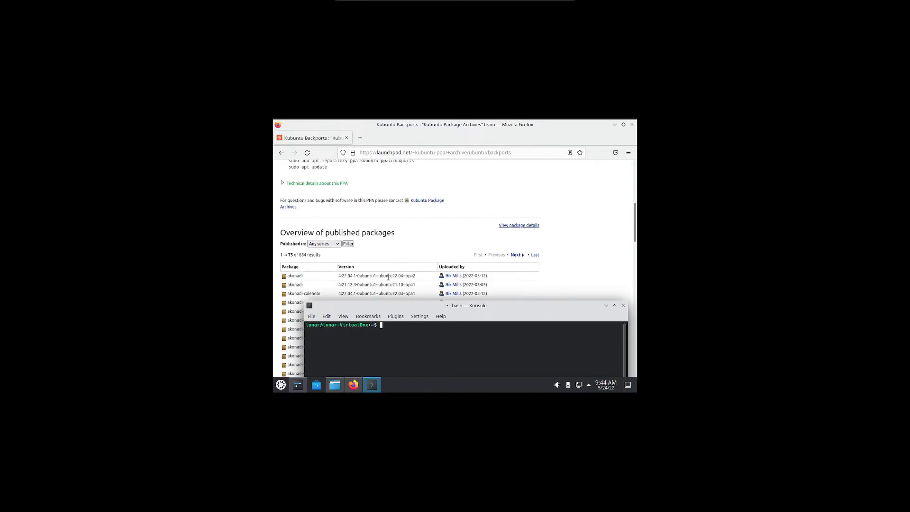
scroll(361, 226, up, 4)
scroll(361, 228, up, 4)
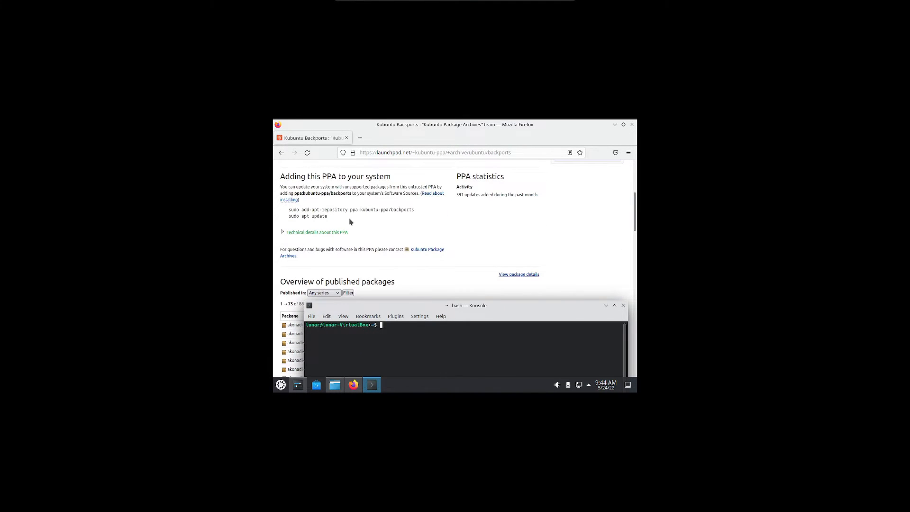
drag(397, 343, 395, 338)
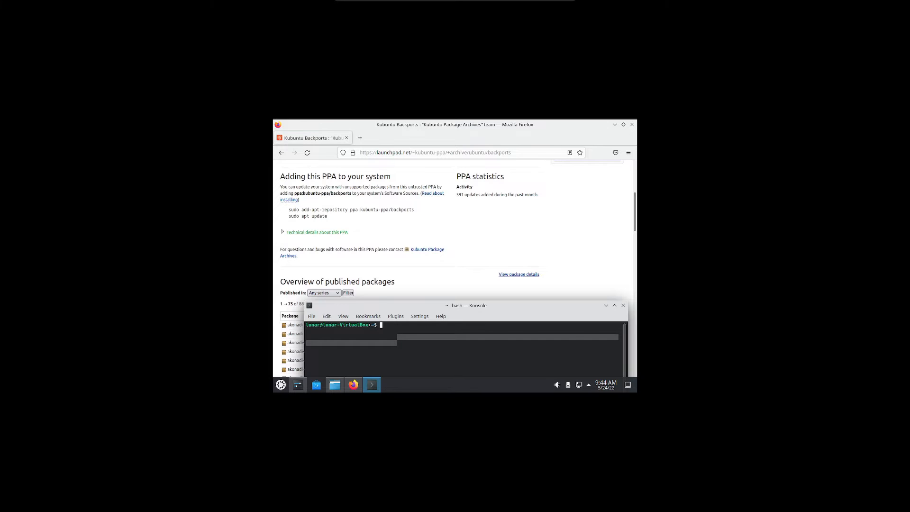
Step: Add the repository with sudo add-apt-repository ppa:kubuntu-ppa/backports, enter the account password and confirm the addition
text(sudo add-apt-repository ppa:kubuntu-ppa/backports)
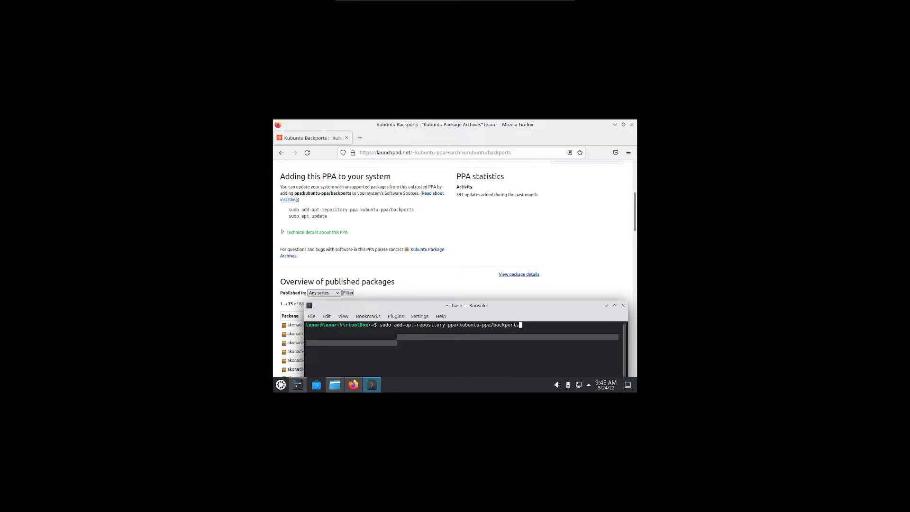
key(Return)
key(Return)
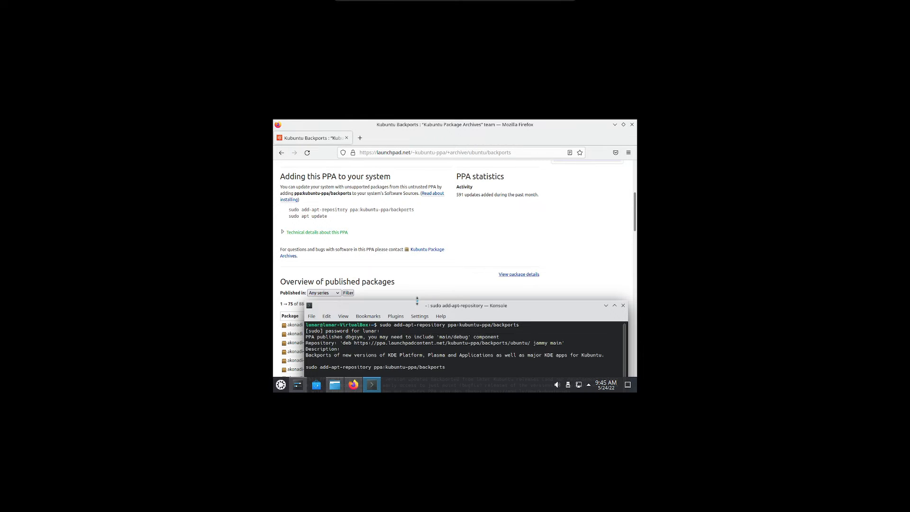
drag(425, 309, 451, 191)
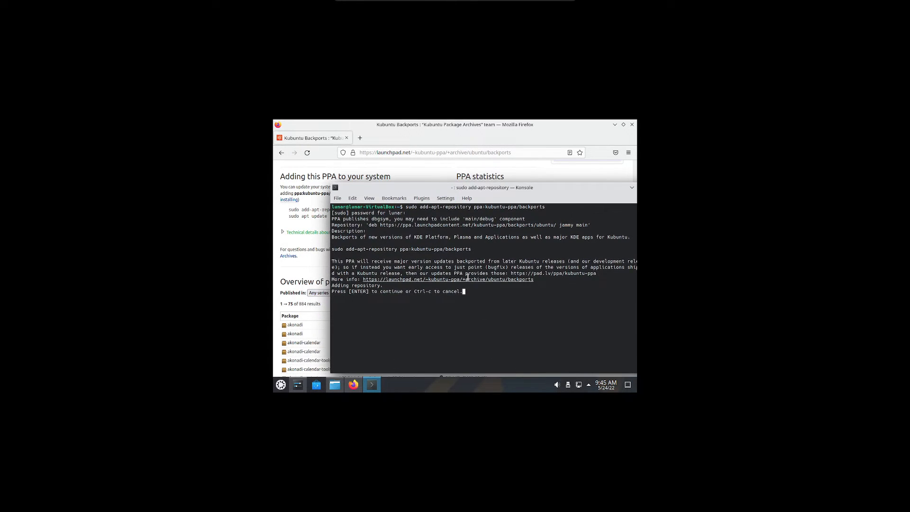
key(Return)
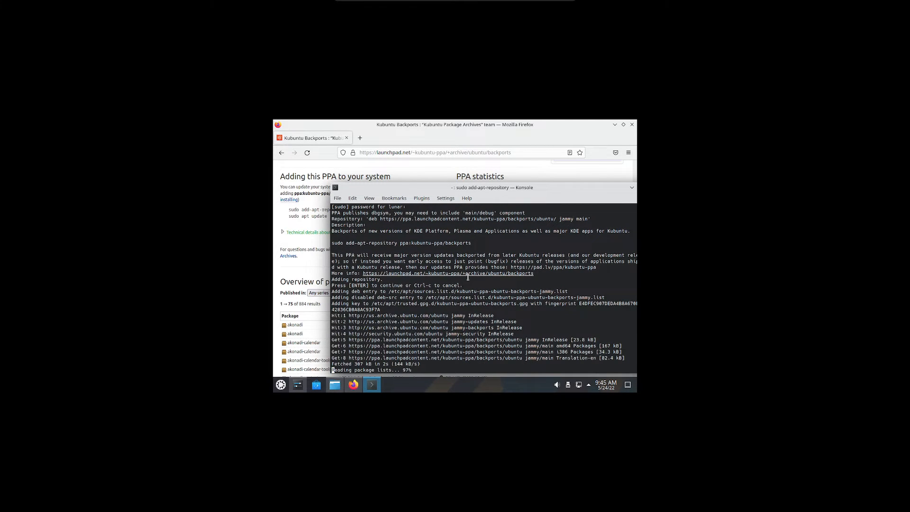
Step: Refresh the package lists with sudo apt update and end the Konsole session with the exit command
text(sudo apt update)
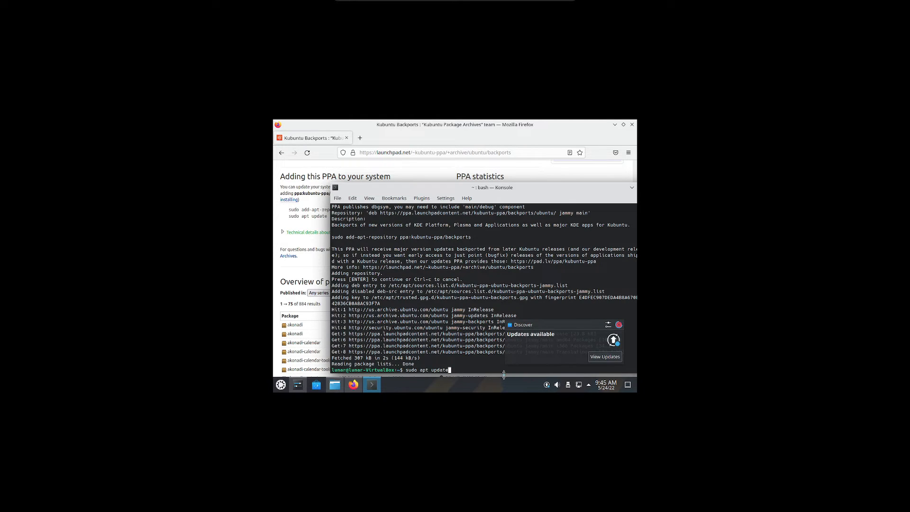
key(Return)
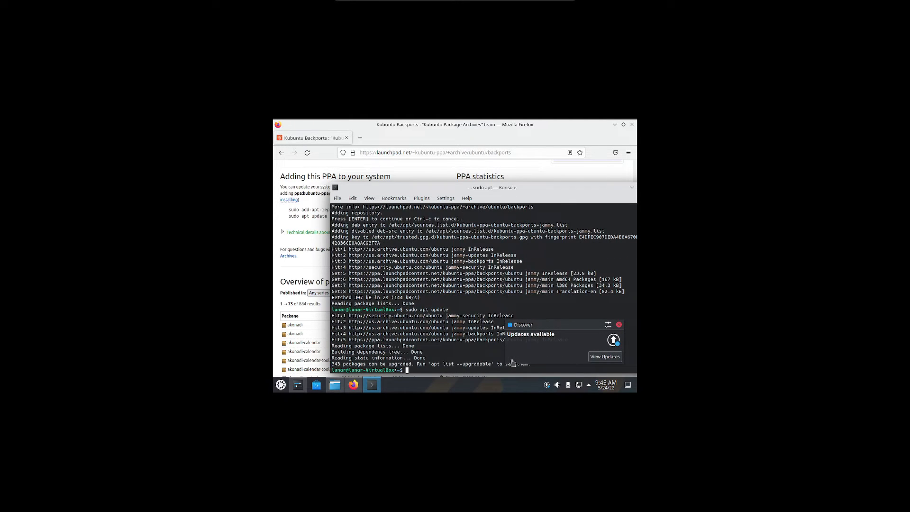
text(exit)
key(Return)
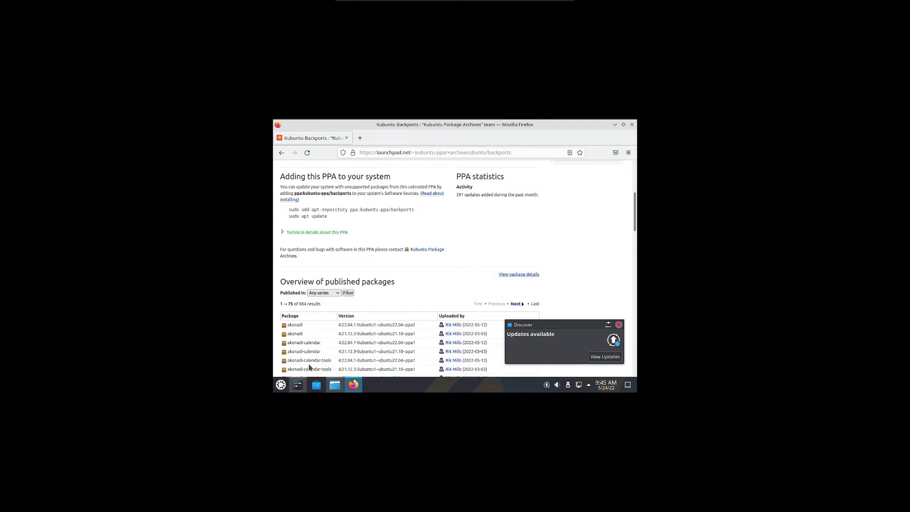
click(316, 385)
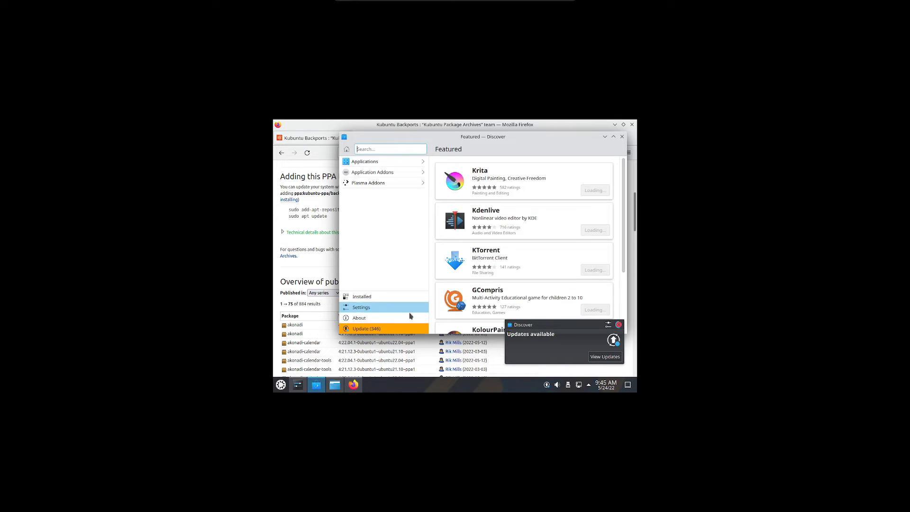
click(404, 331)
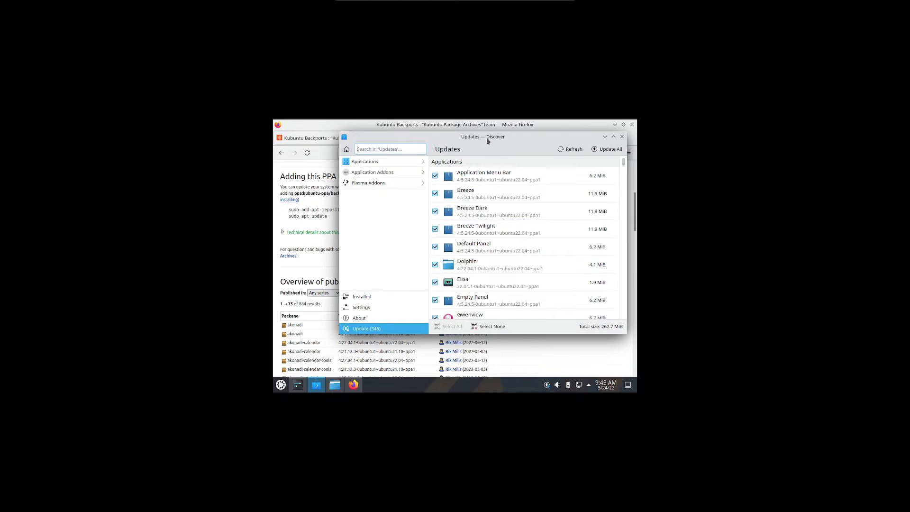
drag(487, 138, 417, 146)
click(537, 157)
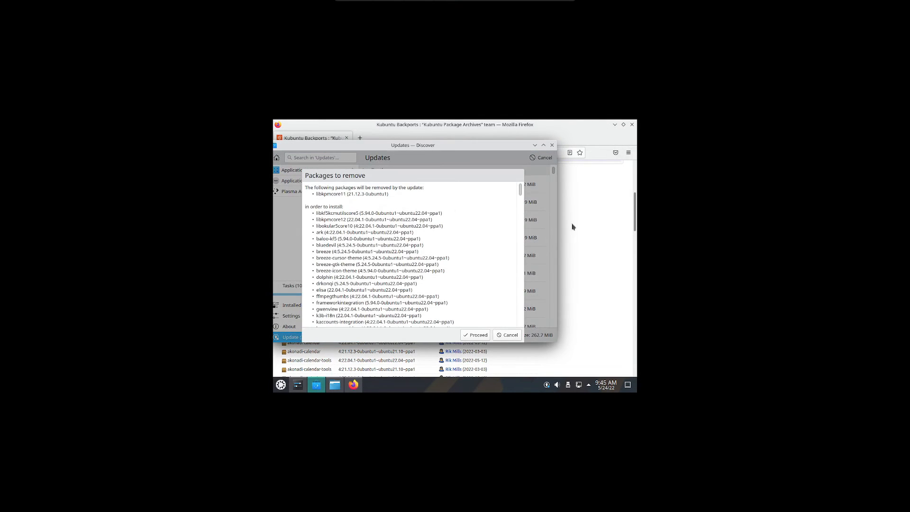
click(508, 335)
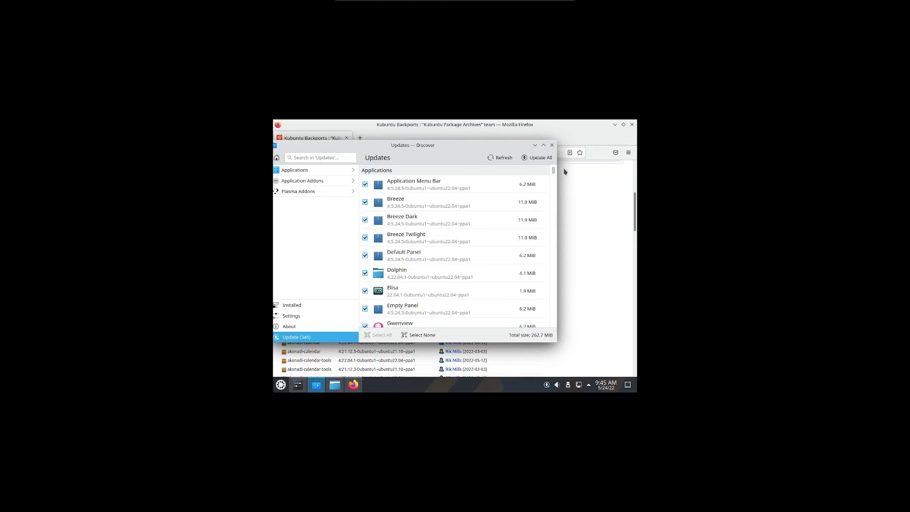
click(551, 145)
Step: Close Firefox, open a new Konsole window and end its session with the exit command
click(632, 124)
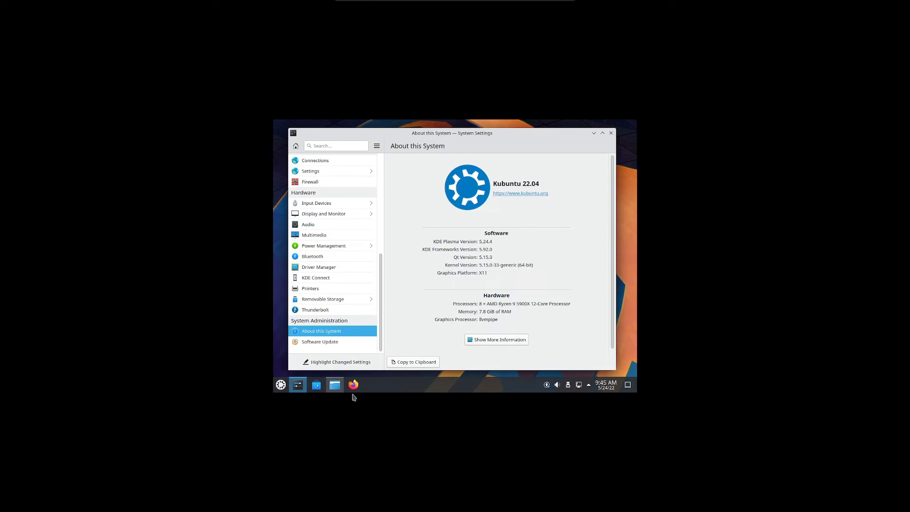
click(285, 385)
click(415, 259)
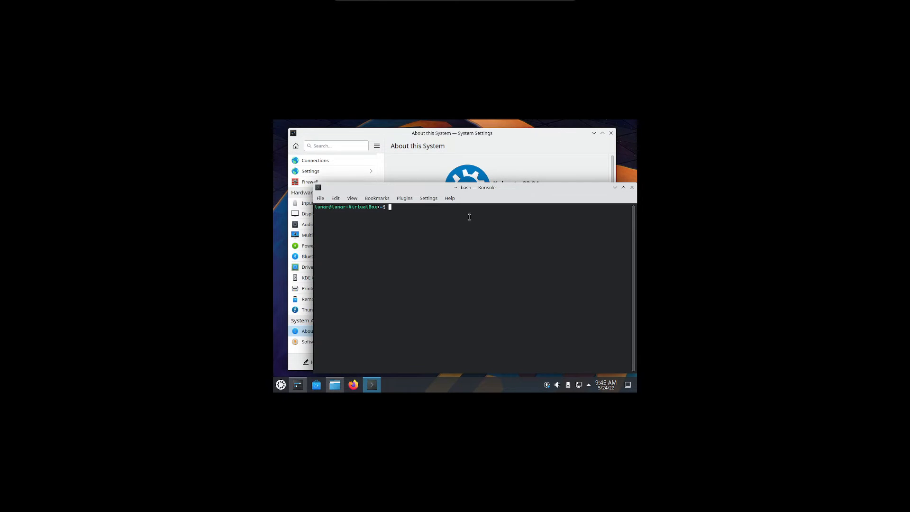
text(exit)
key(Return)
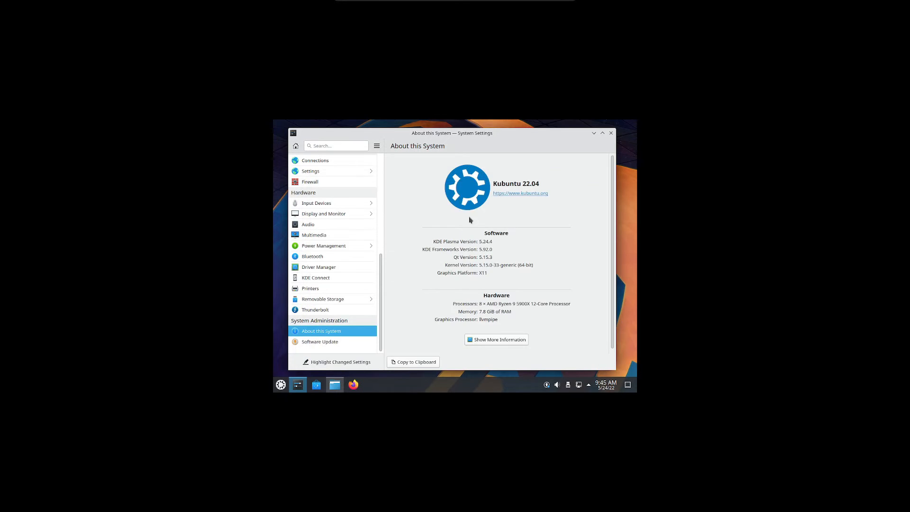
Step: Start installing all available updates in Discover, accept the package removal and authenticate with the account password
click(312, 388)
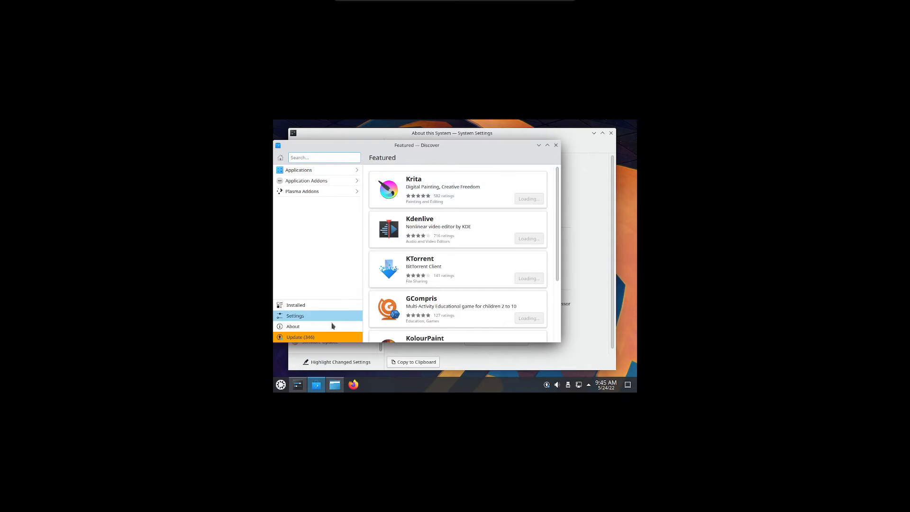
click(332, 337)
click(540, 157)
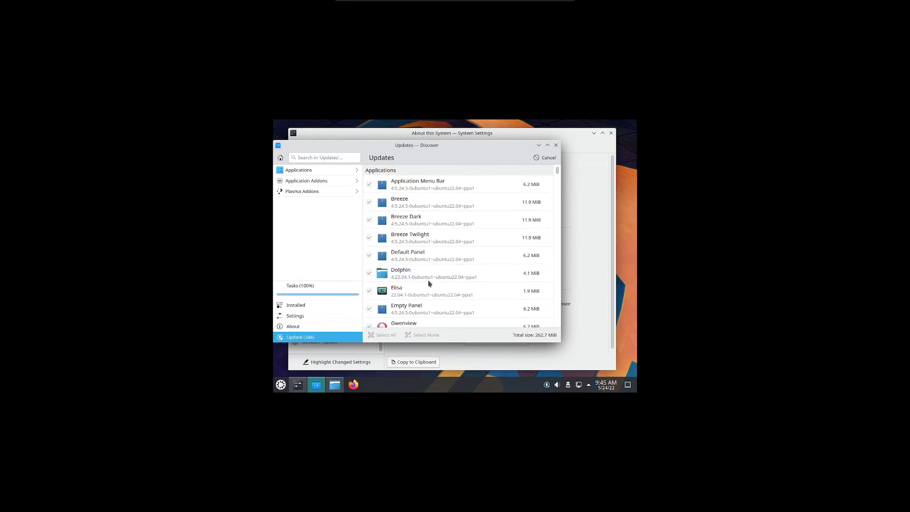
click(490, 332)
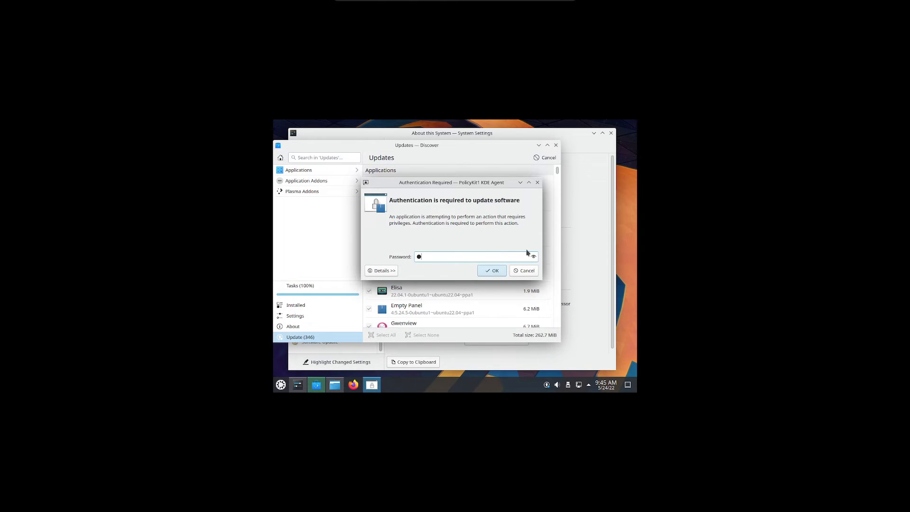
key(BackSpace)
key(BackSpace)
key(BackSpace)
key(BackSpace)
text(●●●●●●●●●)
key(Return)
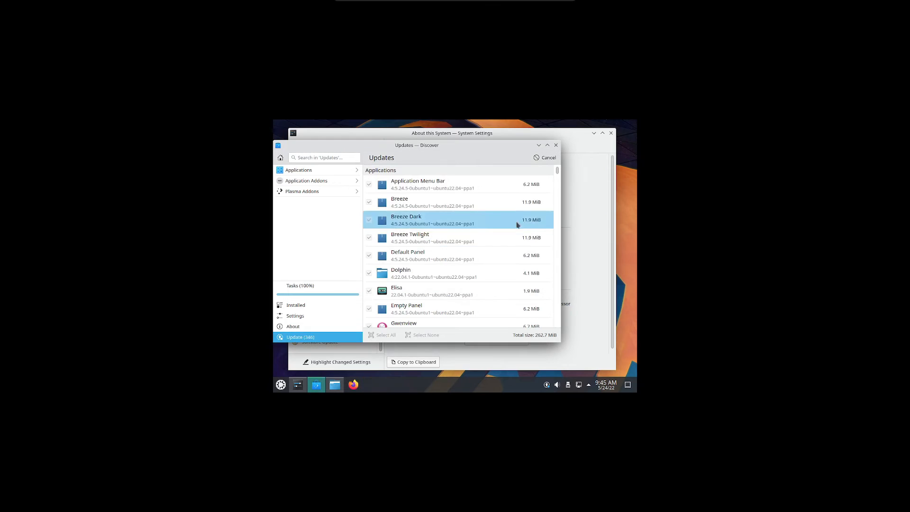
Step: Close System Settings and the file manager, reposition the Discover window on the desktop and look through its updates list
click(570, 140)
click(611, 133)
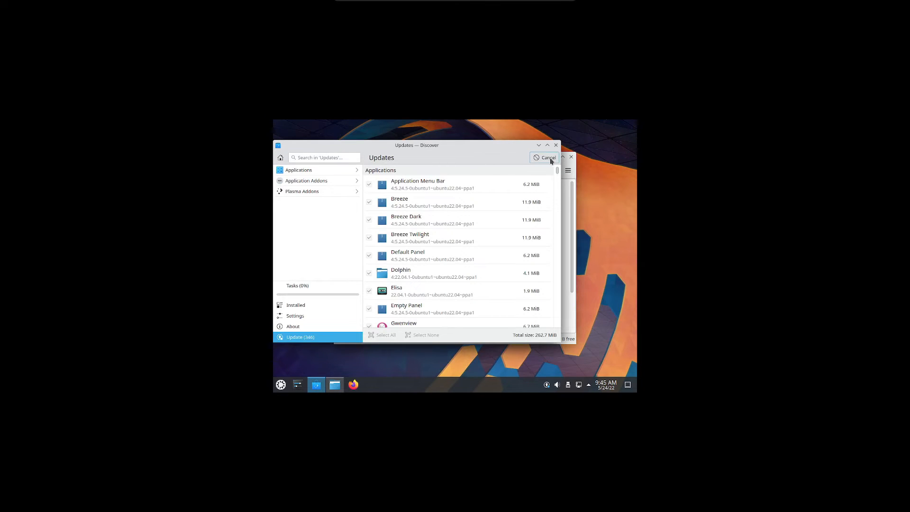
mouse_move(503, 150)
mouse_down()
mouse_move(528, 188)
mouse_move(491, 154)
mouse_up()
click(514, 163)
click(571, 157)
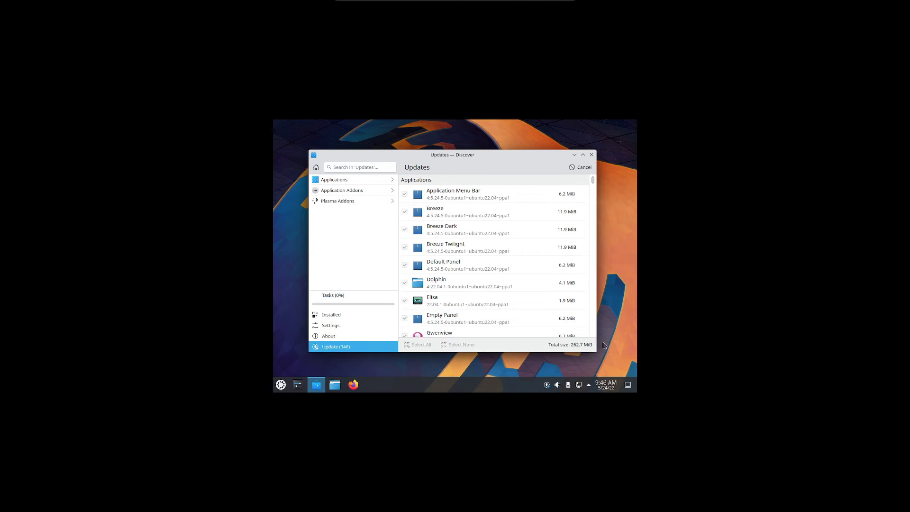
scroll(582, 278, down, 1)
drag(592, 183, 595, 216)
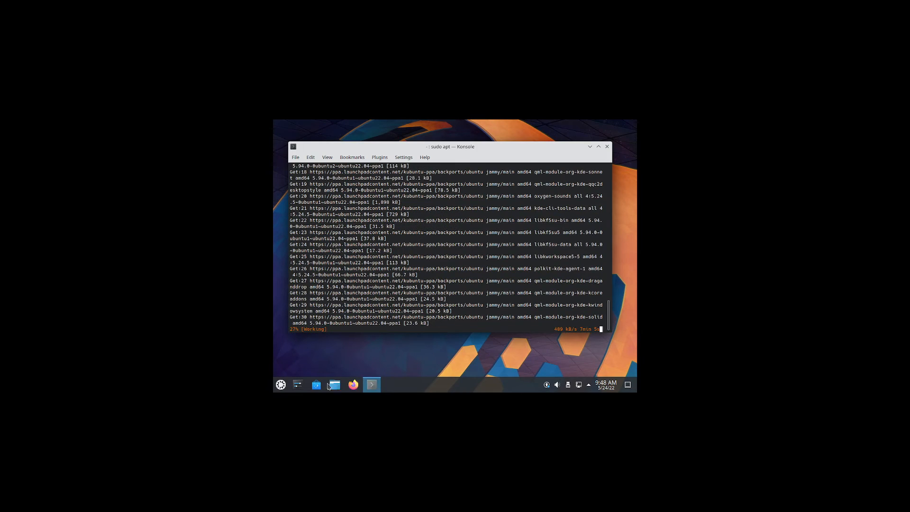
Step: Review the Konsole output from the sudo apt update and sudo apt upgrade commands and highlight the upgrade command
drag(610, 321, 598, 173)
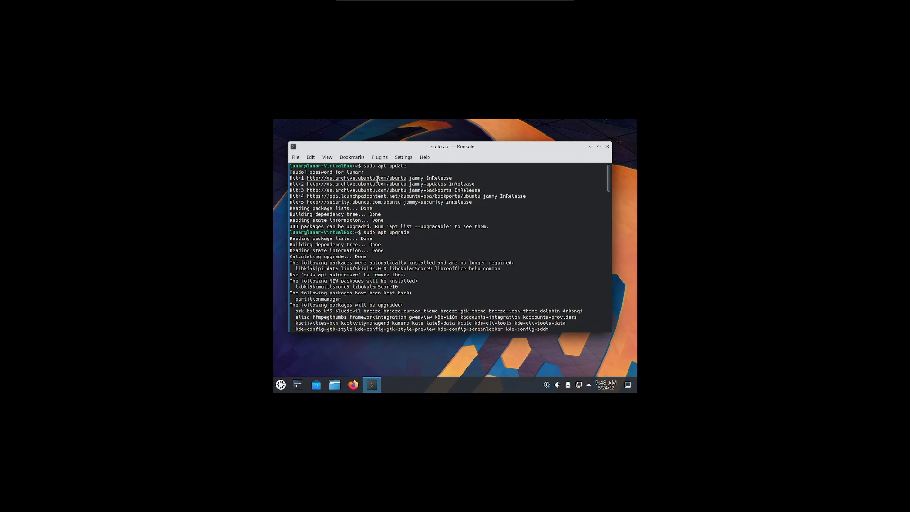
drag(364, 234, 420, 237)
click(489, 237)
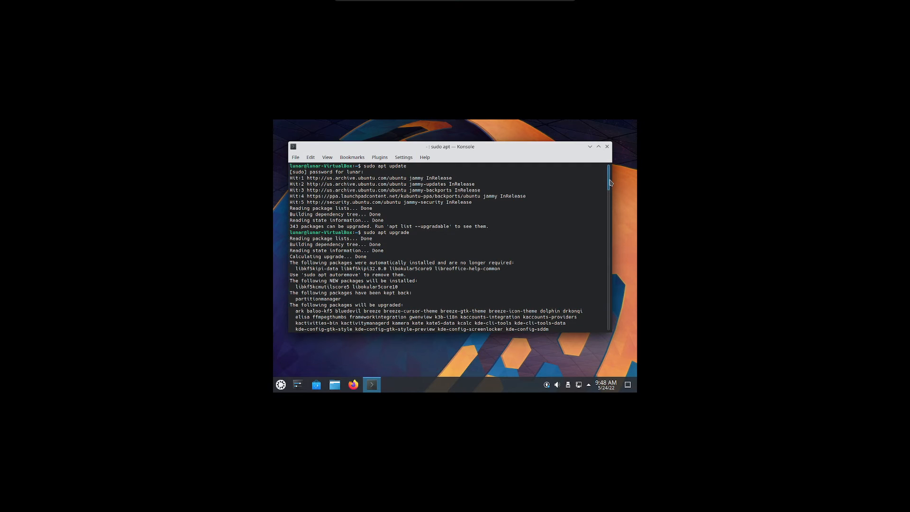
drag(608, 180, 594, 340)
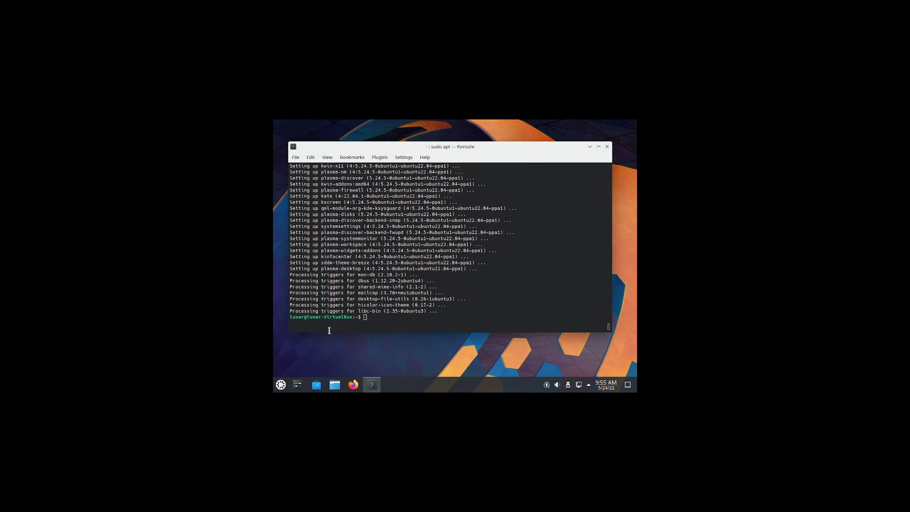
Step: Restart the virtual machine with the reboot command and log back in with the account password
text(reboot)
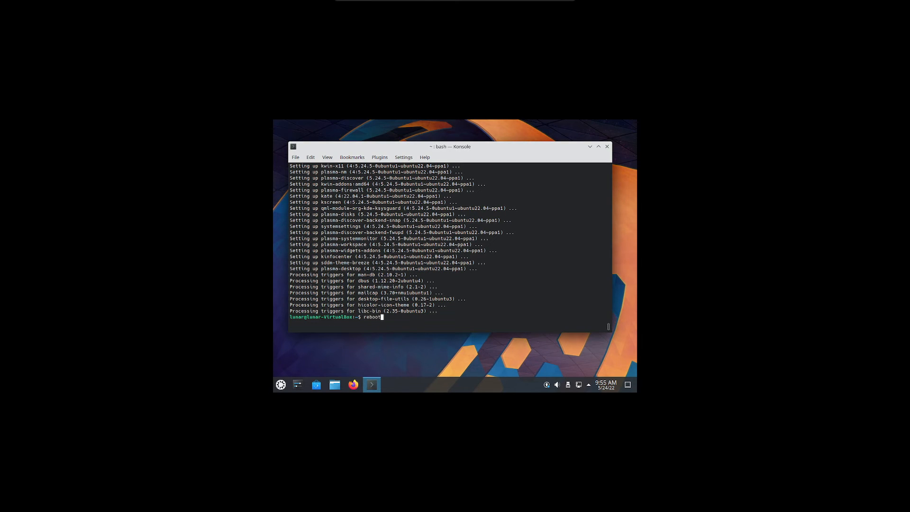
key(Return)
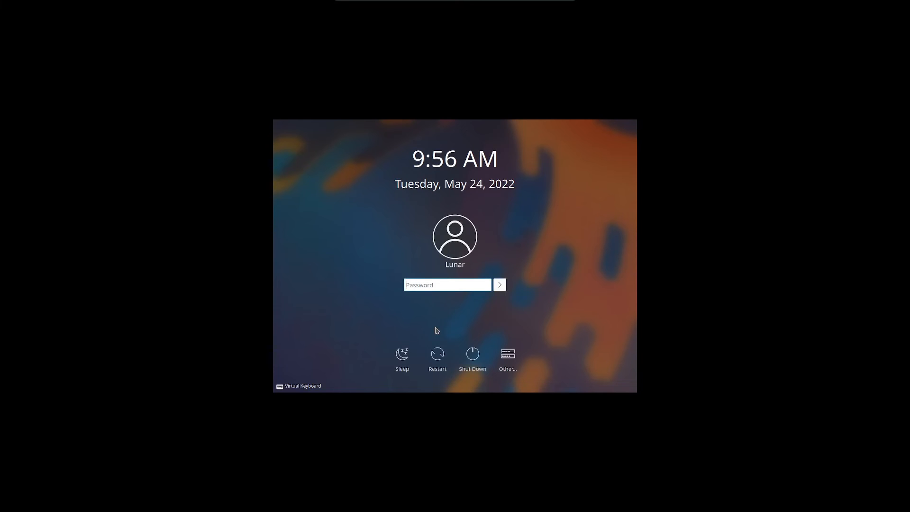
text(••••••••••)
key(Return)
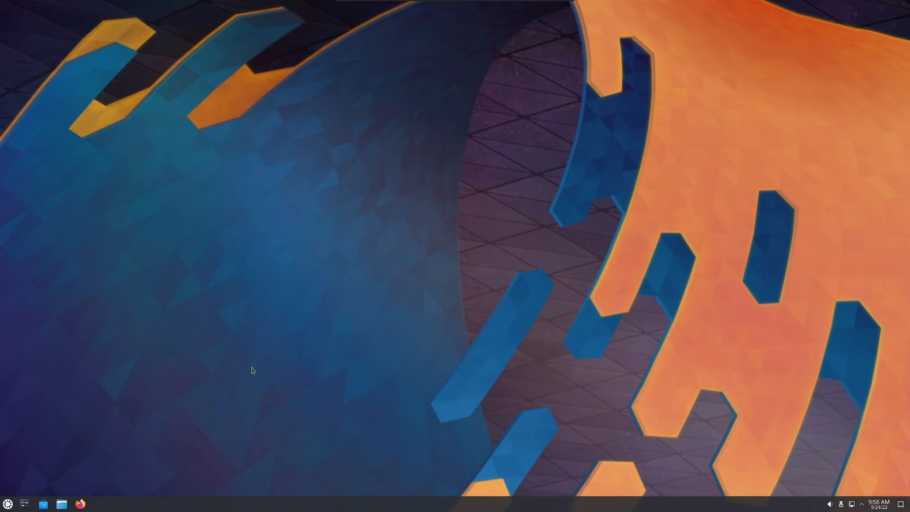
Step: Set the desktop wallpaper to the blue swirl image listed below Altai in the Desktop Folder Settings
drag(154, 219, 398, 381)
right_click(446, 301)
click(447, 275)
key(ctrl+f)
key(ctrl+f)
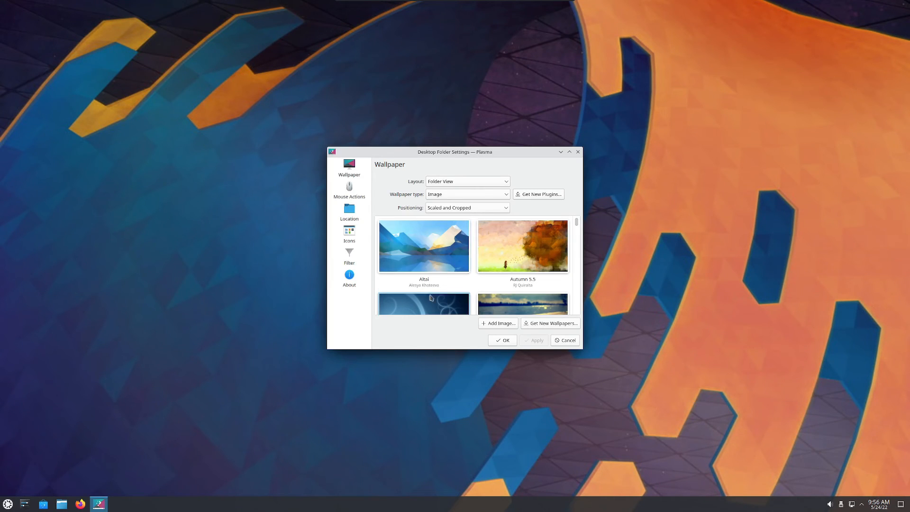
click(431, 298)
click(506, 339)
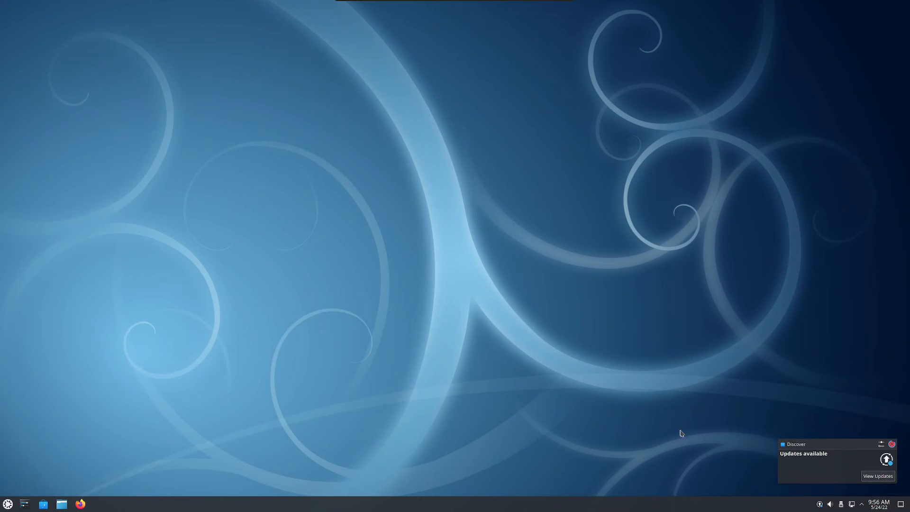
Step: Install the available KDE Partition Manager and libkpmcore12 updates in Discover, authorising with the account password, and close Discover
click(877, 475)
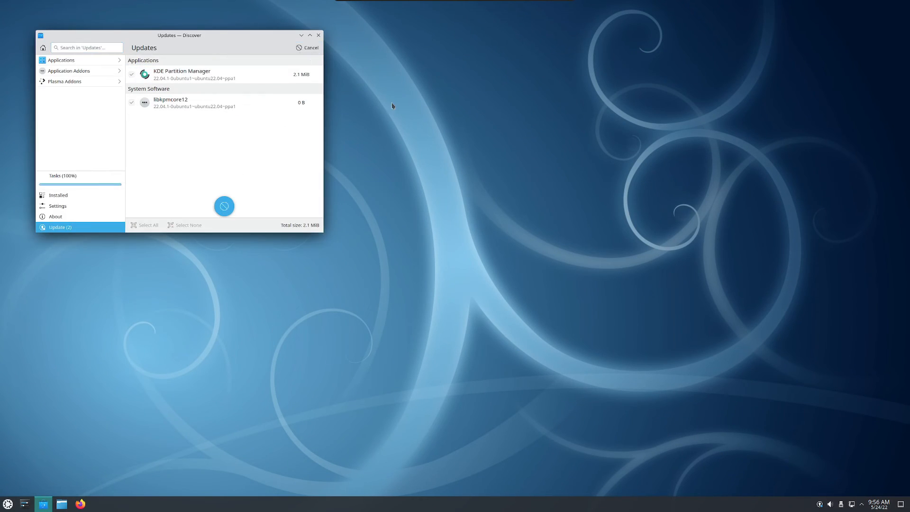
click(243, 171)
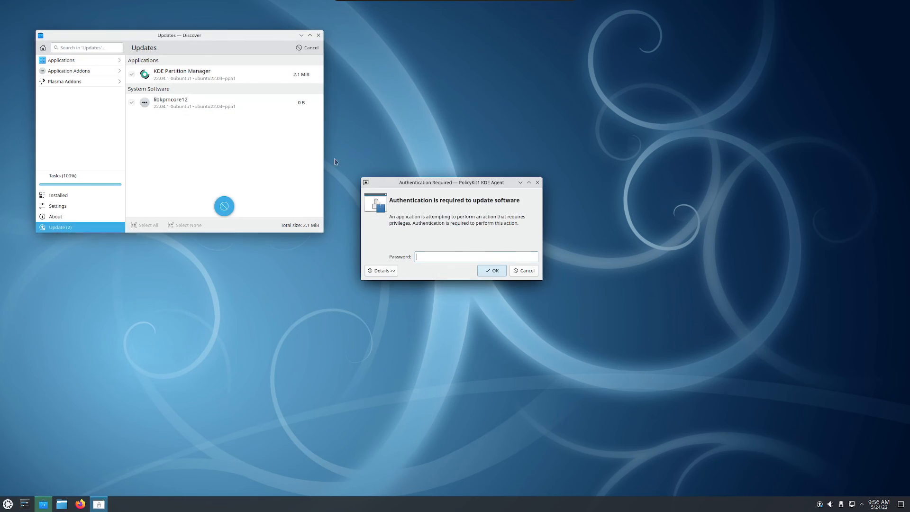
text(*********)
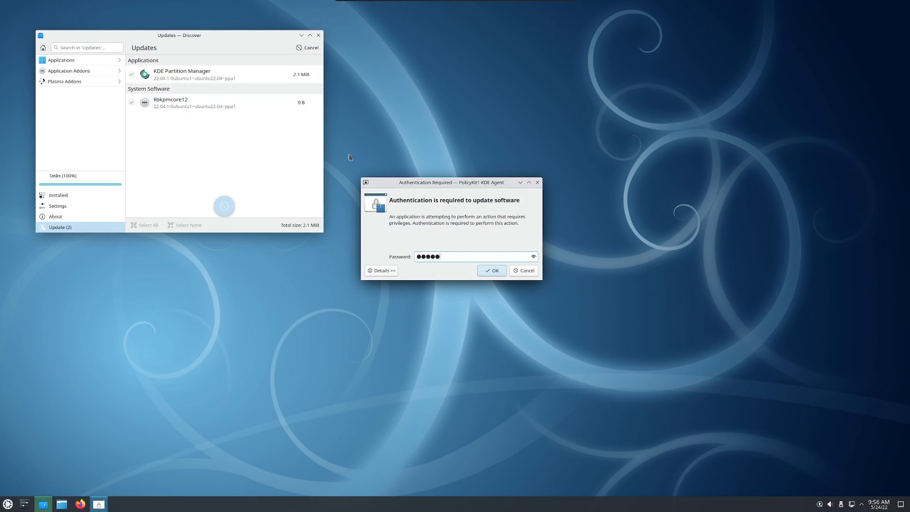
key(Return)
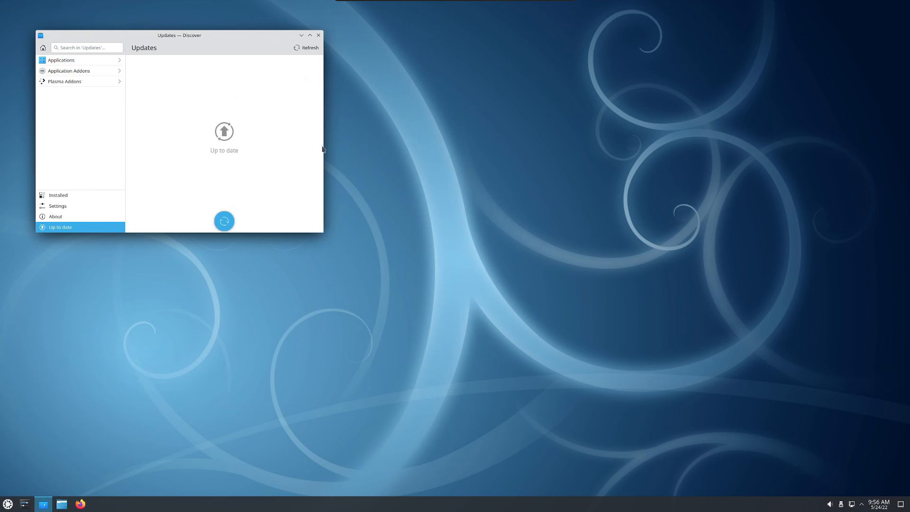
click(318, 35)
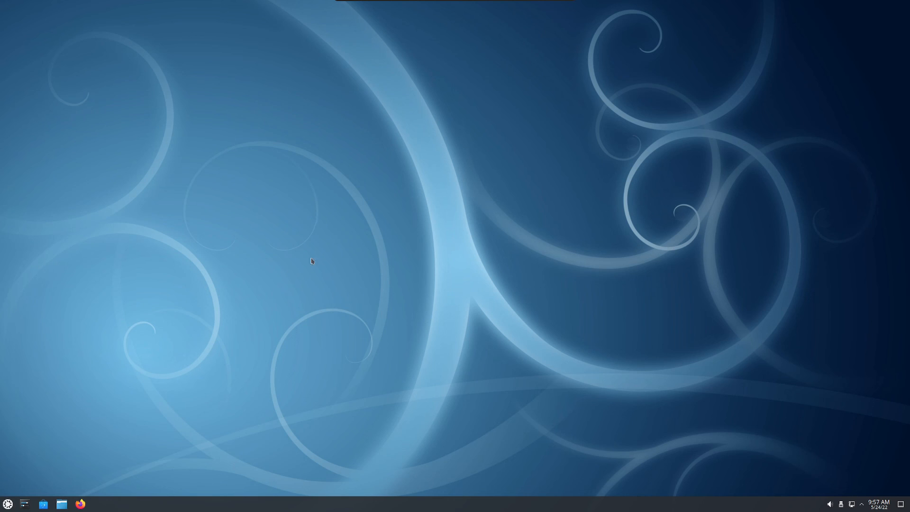
drag(280, 208, 516, 349)
click(7, 504)
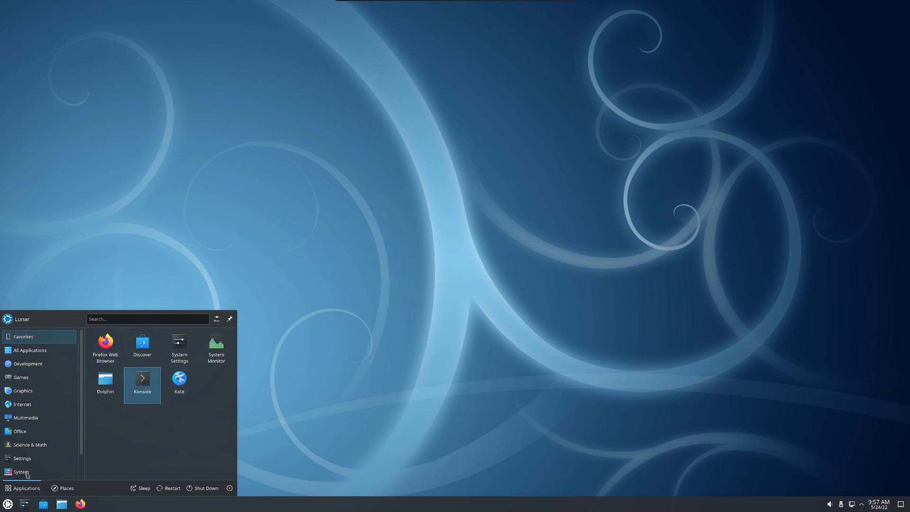
click(9, 505)
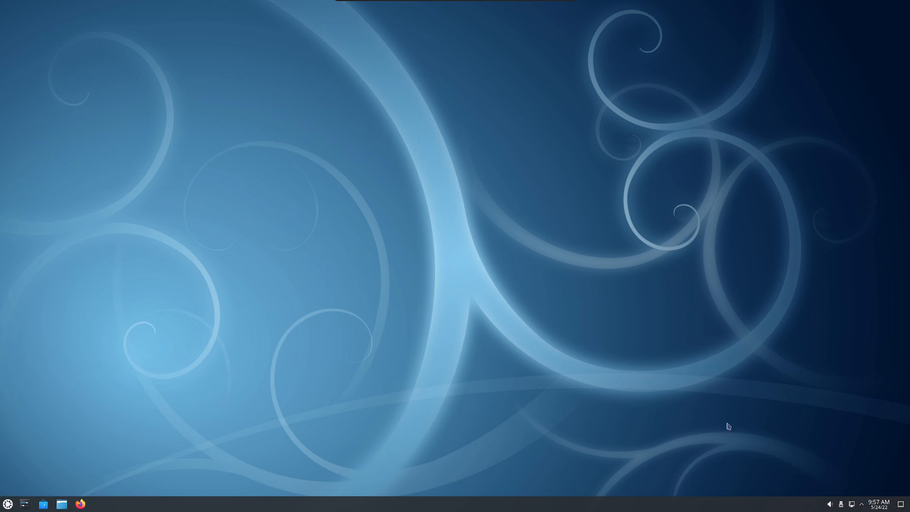
drag(406, 334, 483, 387)
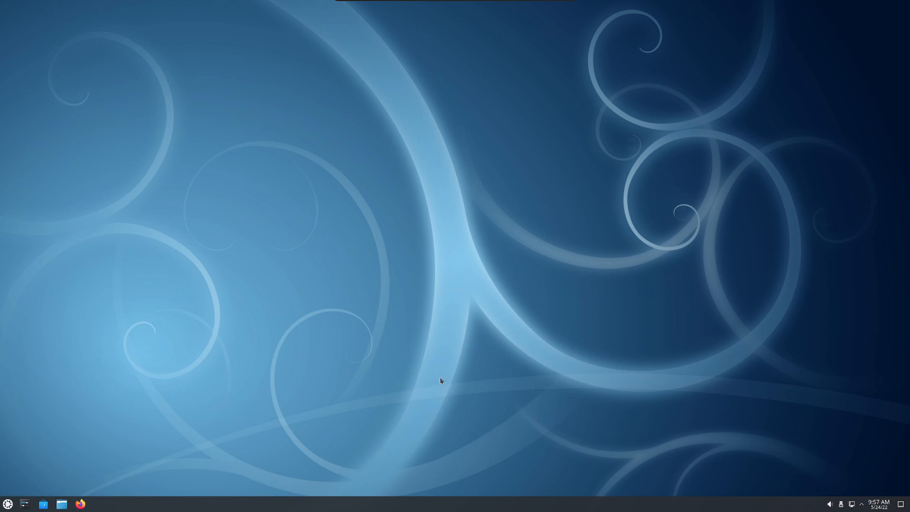